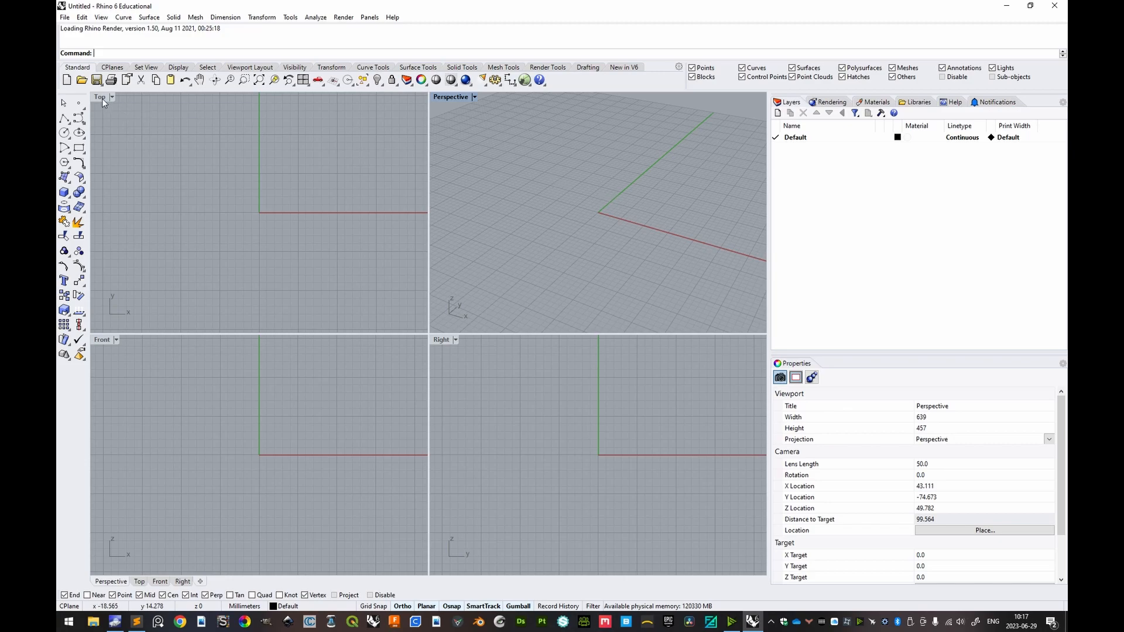
Maximize the Top viewport to work in a single plan view.
{"action": "left_click", "coordinate": [117, 102]}
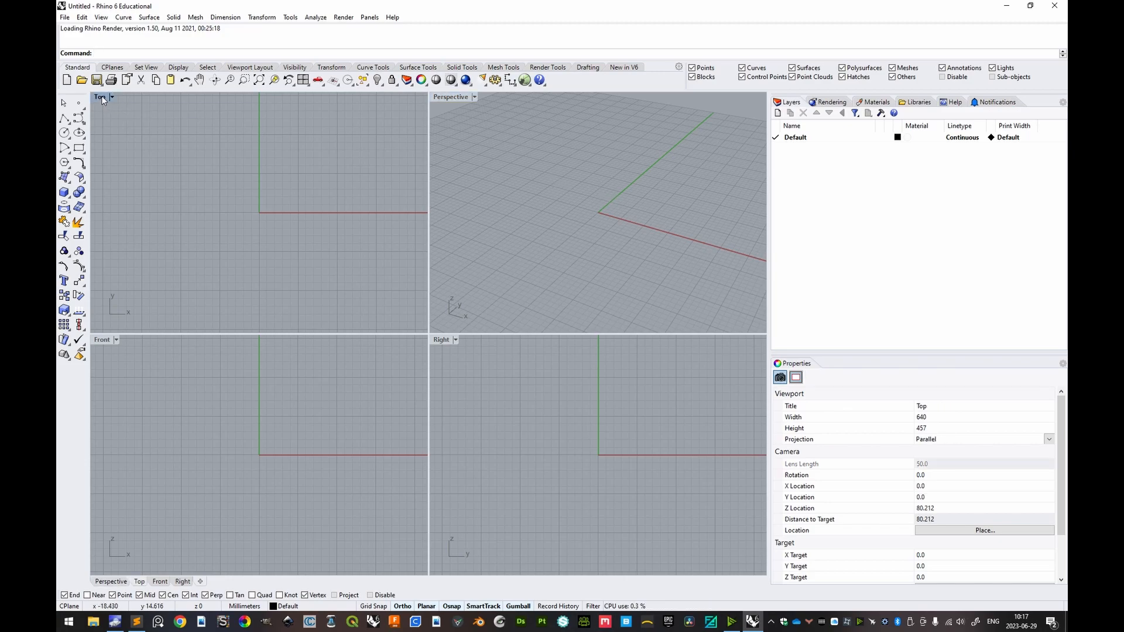
{"action": "double_click", "coordinate": [101, 97]}
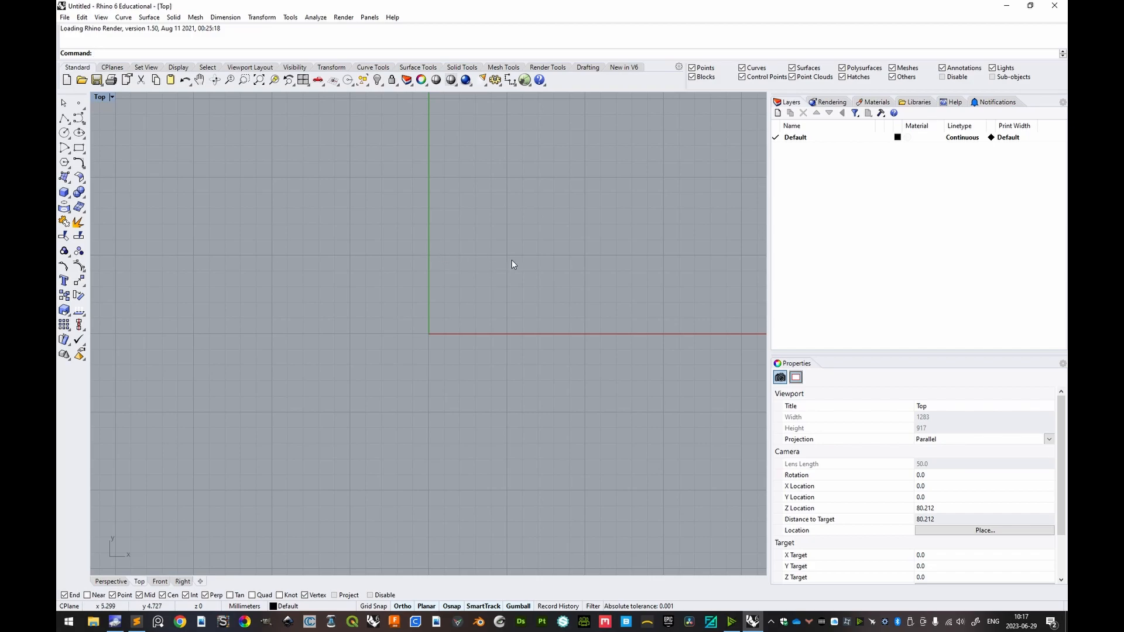
{"action": "scroll", "coordinate": [499, 279], "scroll_direction": "down", "scroll_amount": 4}
{"action": "scroll", "coordinate": [522, 256], "scroll_direction": "up", "scroll_amount": 8}
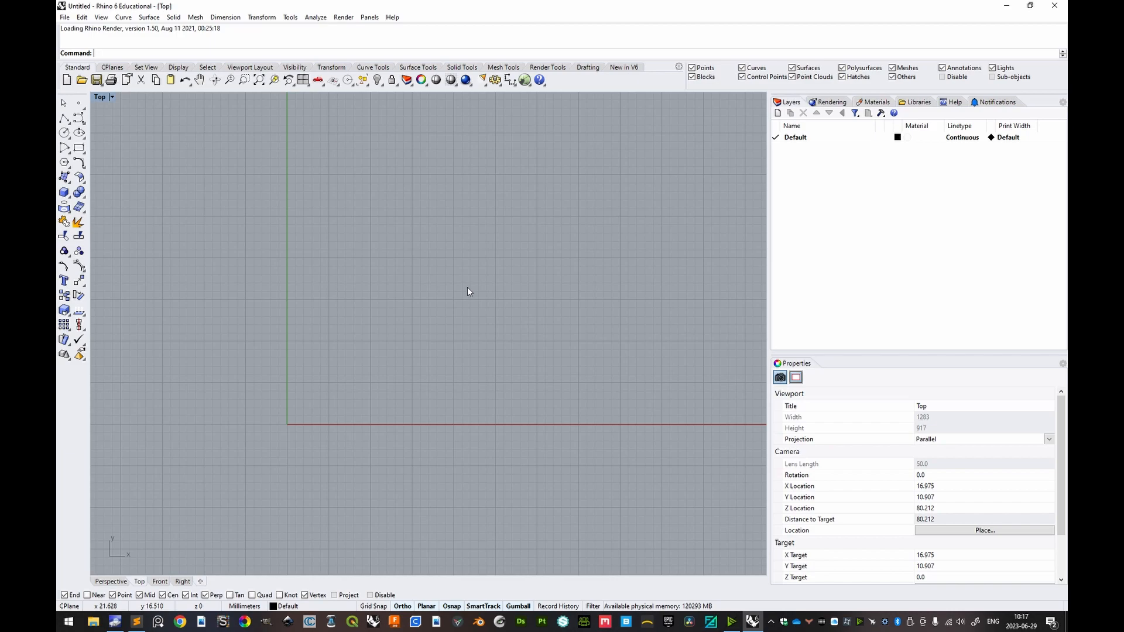
Draw a rectangle from the origin with a length of 653 mm and a width of 154 mm.
{"action": "type", "text": "Rec"}
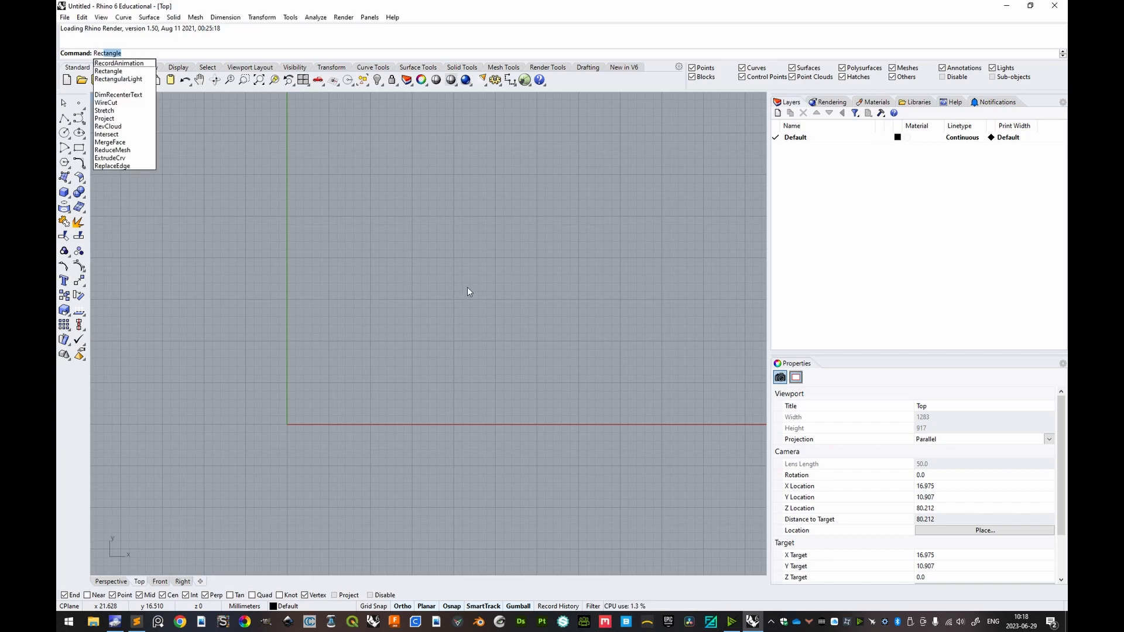
{"action": "type", "text": "tangl"}
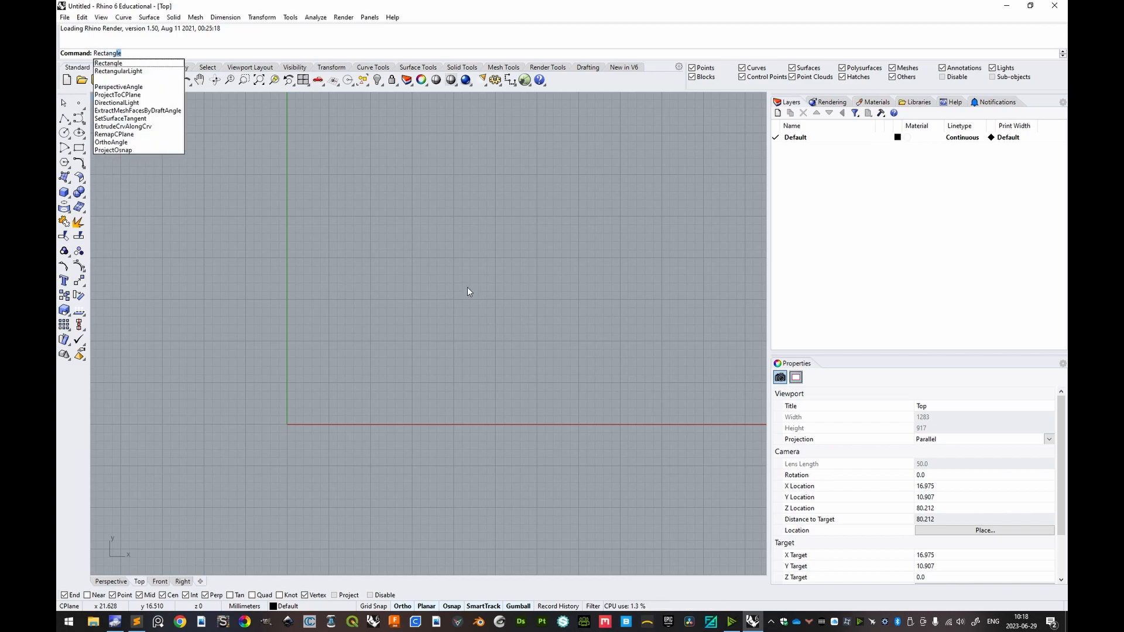
{"action": "key", "text": "BackSpace"}
{"action": "key", "text": "BackSpace"}
{"action": "key", "text": "BackSpace"}
{"action": "key", "text": "BackSpace"}
{"action": "key", "text": "BackSpace"}
{"action": "key", "text": "BackSpace"}
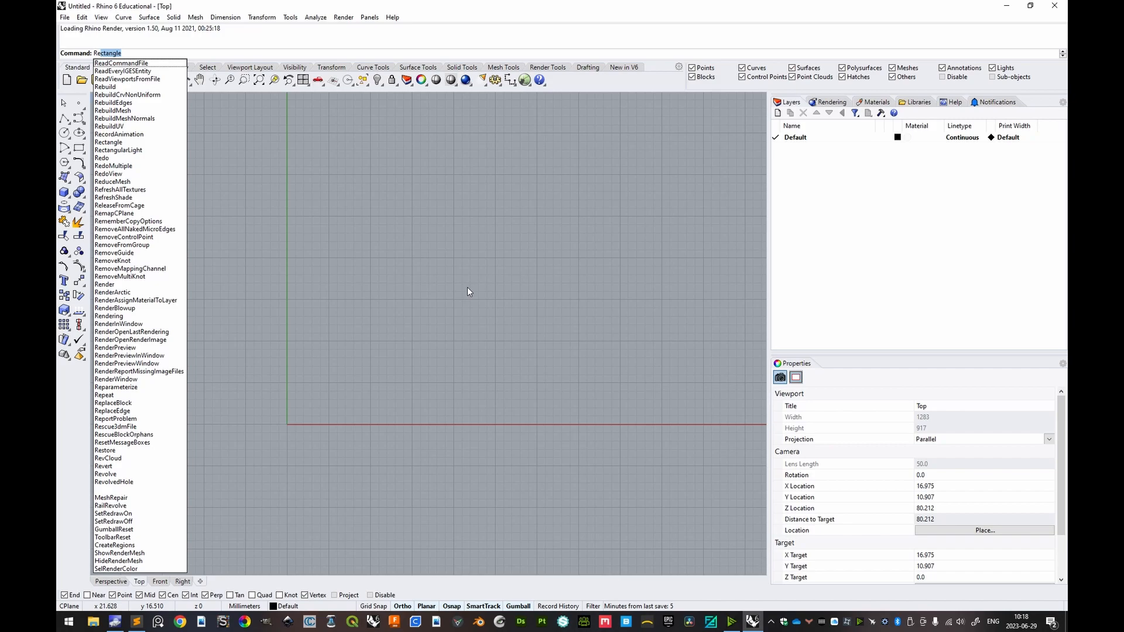
{"action": "key", "text": "Return"}
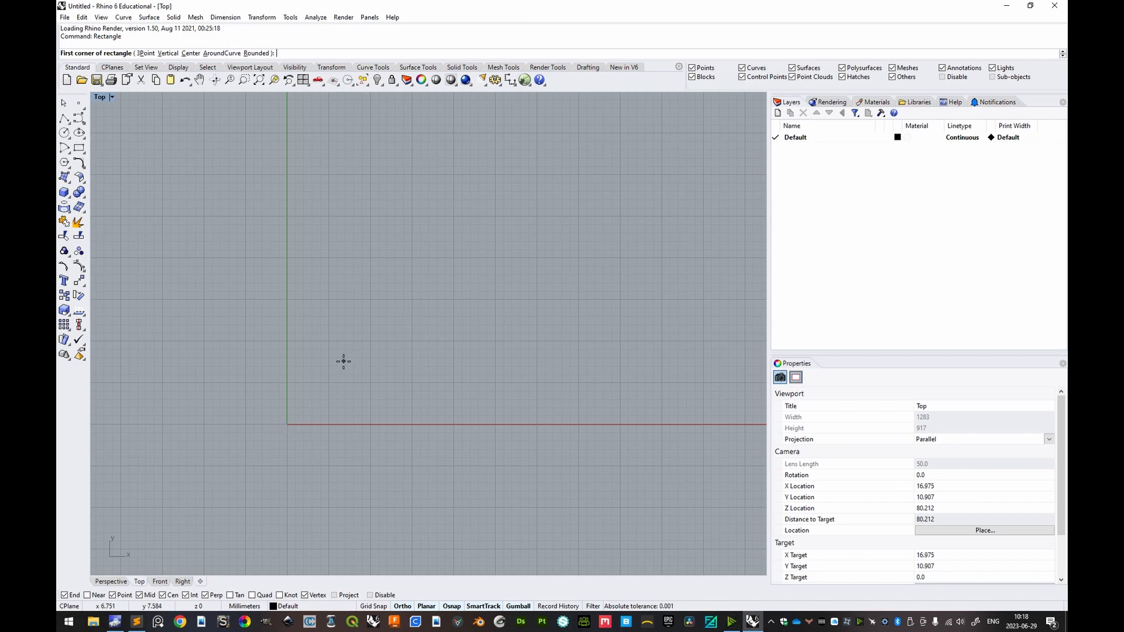
{"action": "type", "text": "0"}
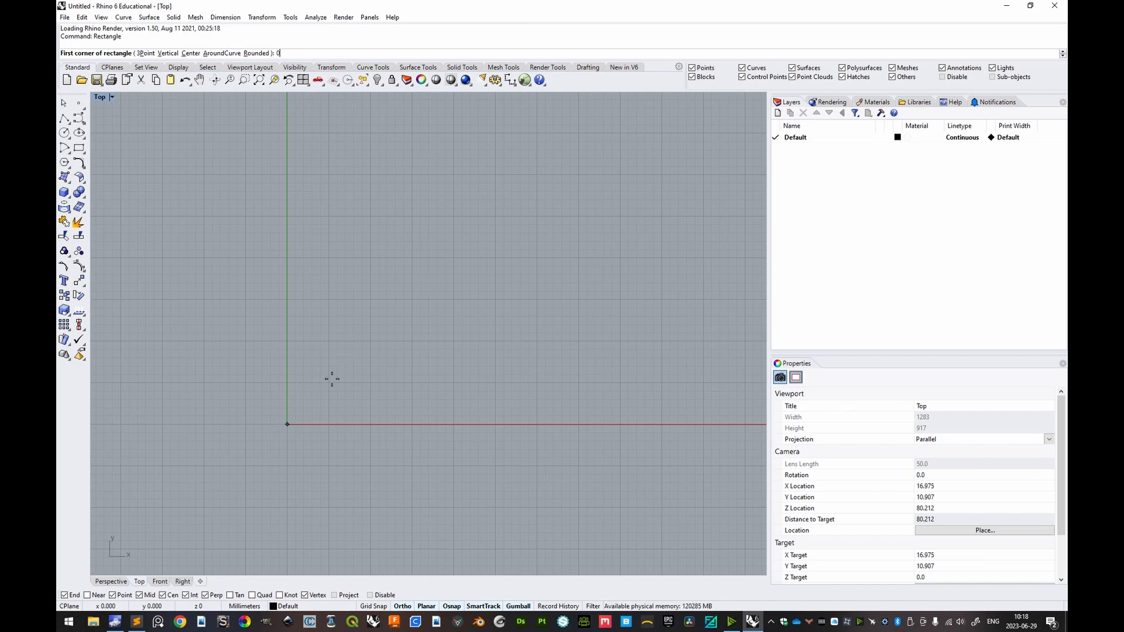
{"action": "key", "text": "Return"}
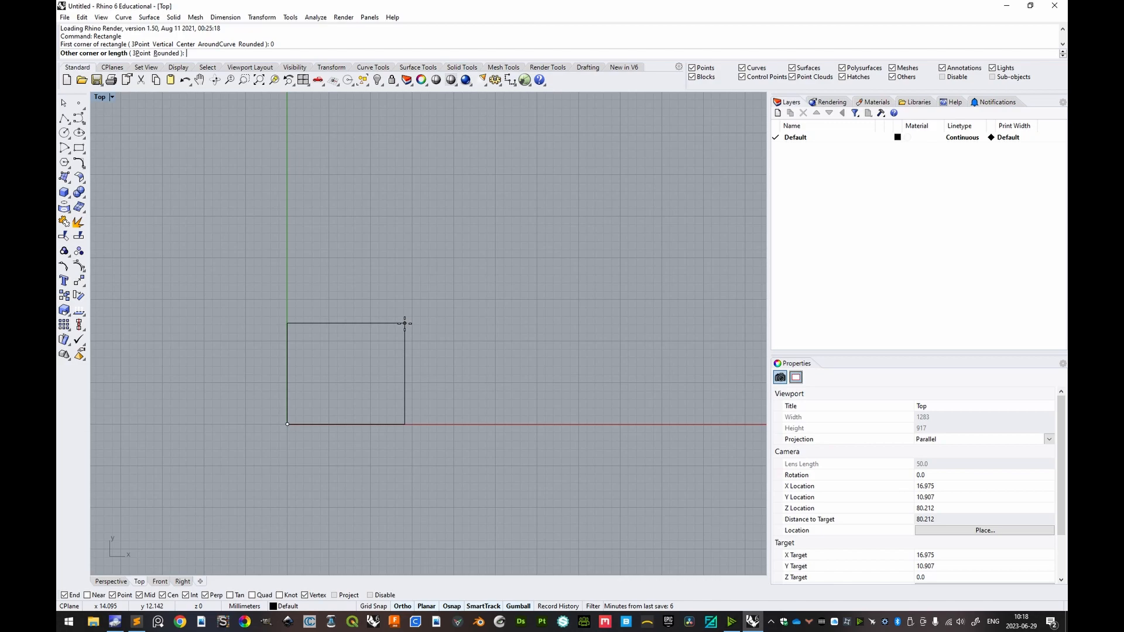
{"action": "type", "text": "653"}
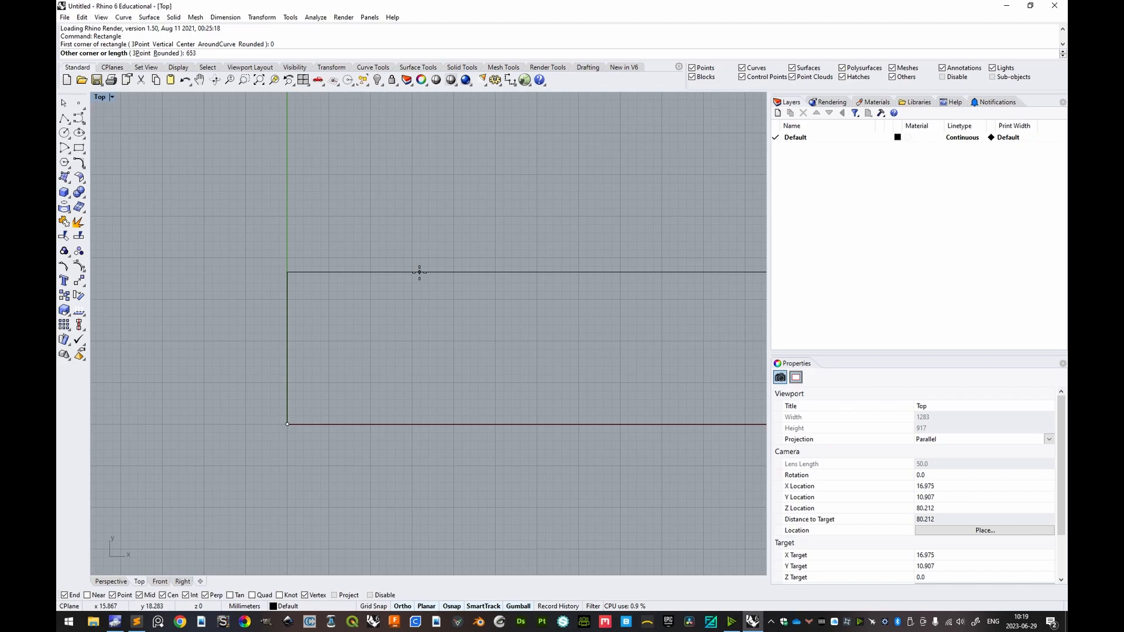
{"action": "key", "text": "Return"}
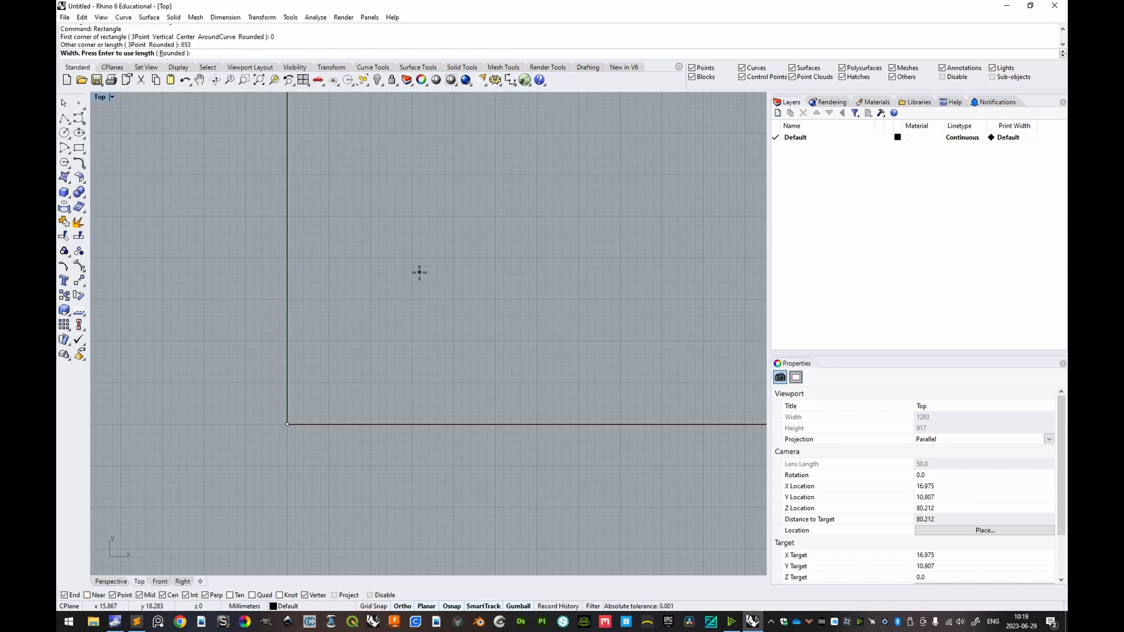
{"action": "type", "text": "154"}
{"action": "key", "text": "Return"}
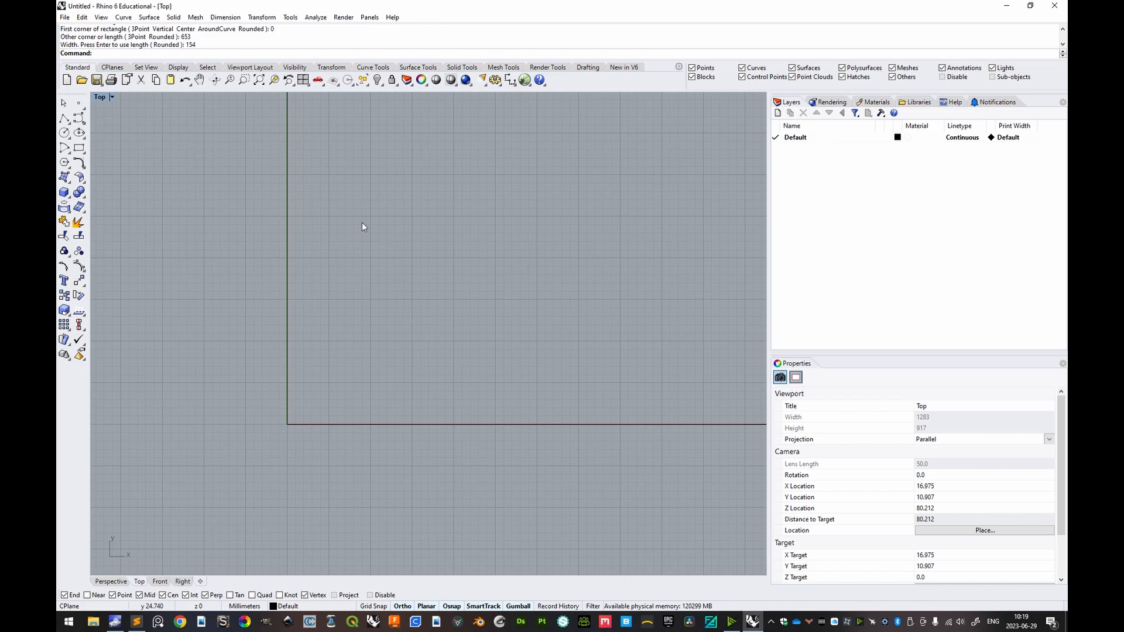
Select the rectangle, zoom the Top view to the selection with ZS, and deselect it.
{"action": "left_click_drag", "start_coordinate": [379, 362], "coordinate": [350, 383]}
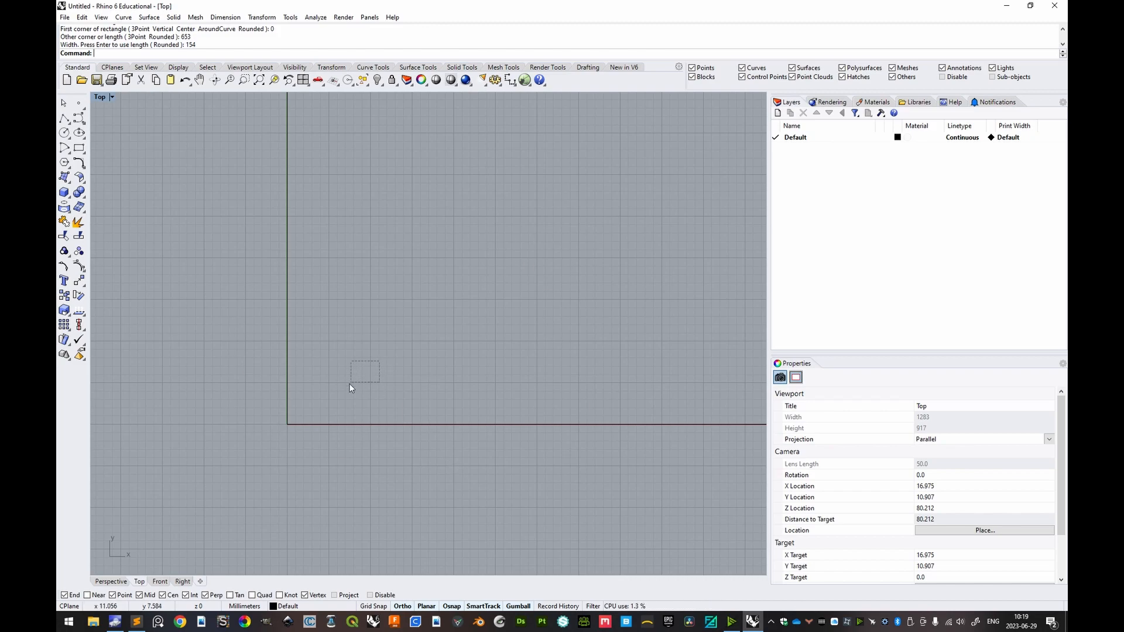
{"action": "left_click_drag", "start_coordinate": [368, 373], "coordinate": [289, 441]}
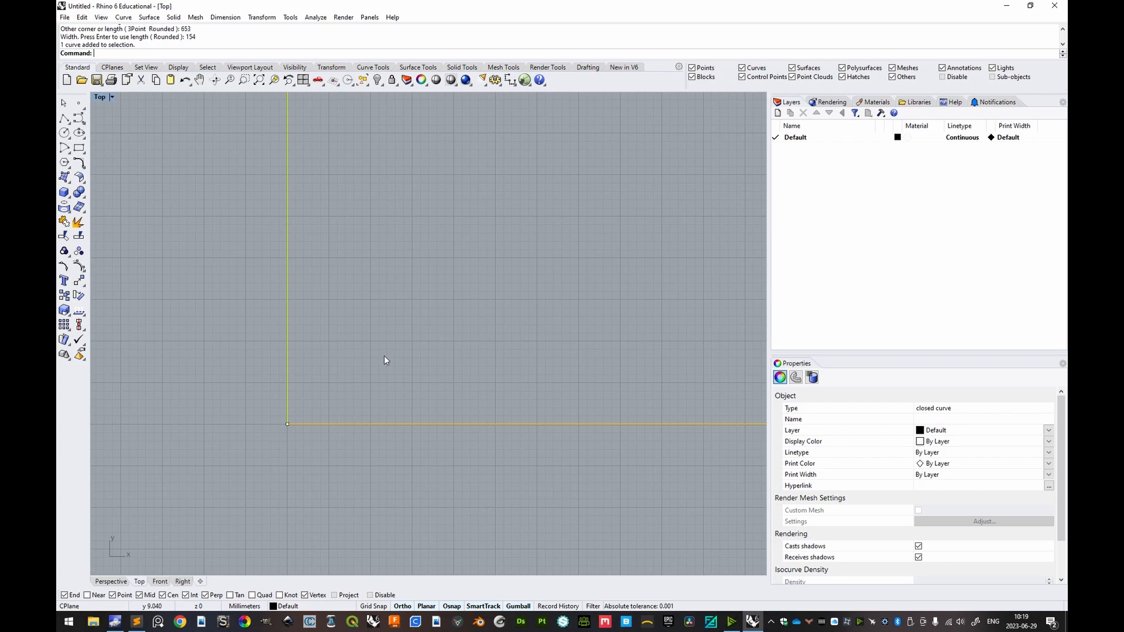
{"action": "scroll", "coordinate": [385, 364], "scroll_direction": "down", "scroll_amount": 5}
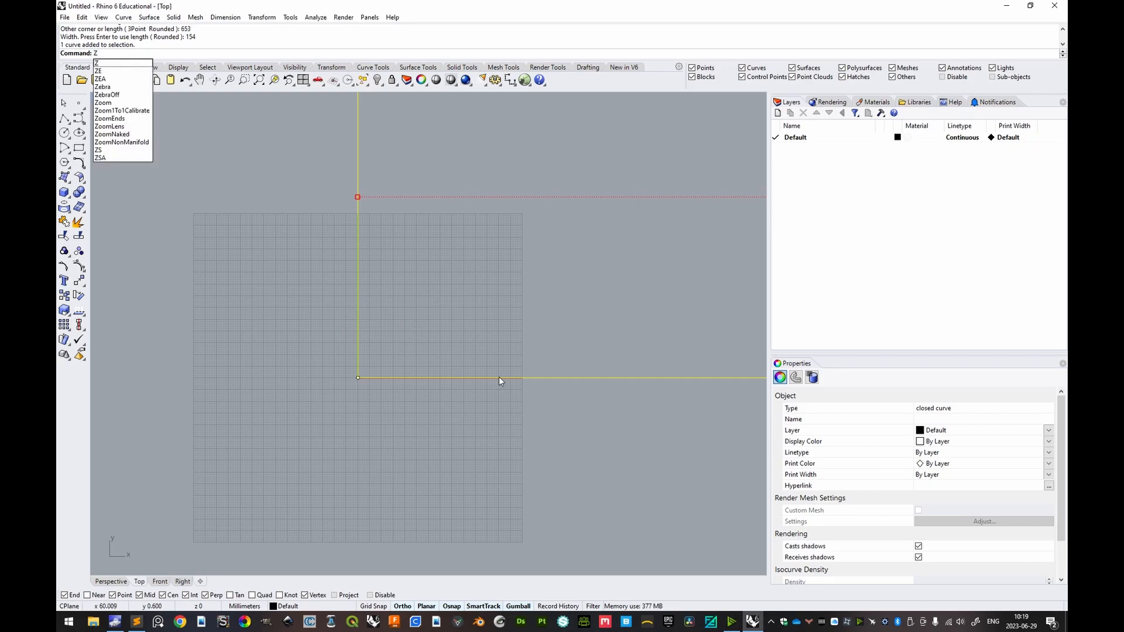
{"action": "type", "text": "S"}
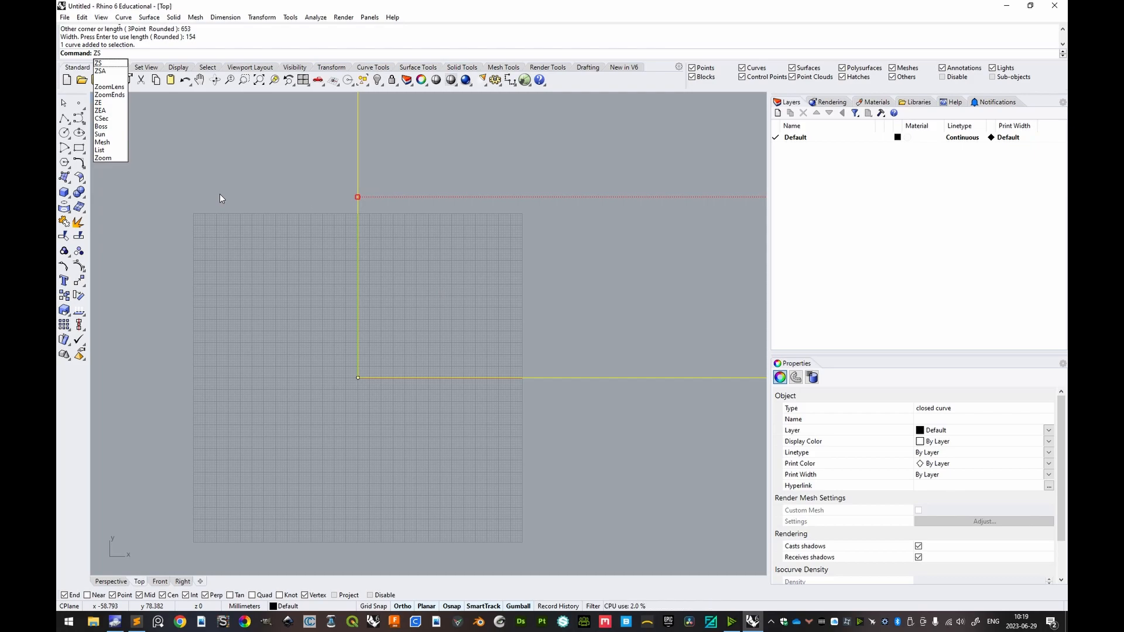
{"action": "key", "text": "Return"}
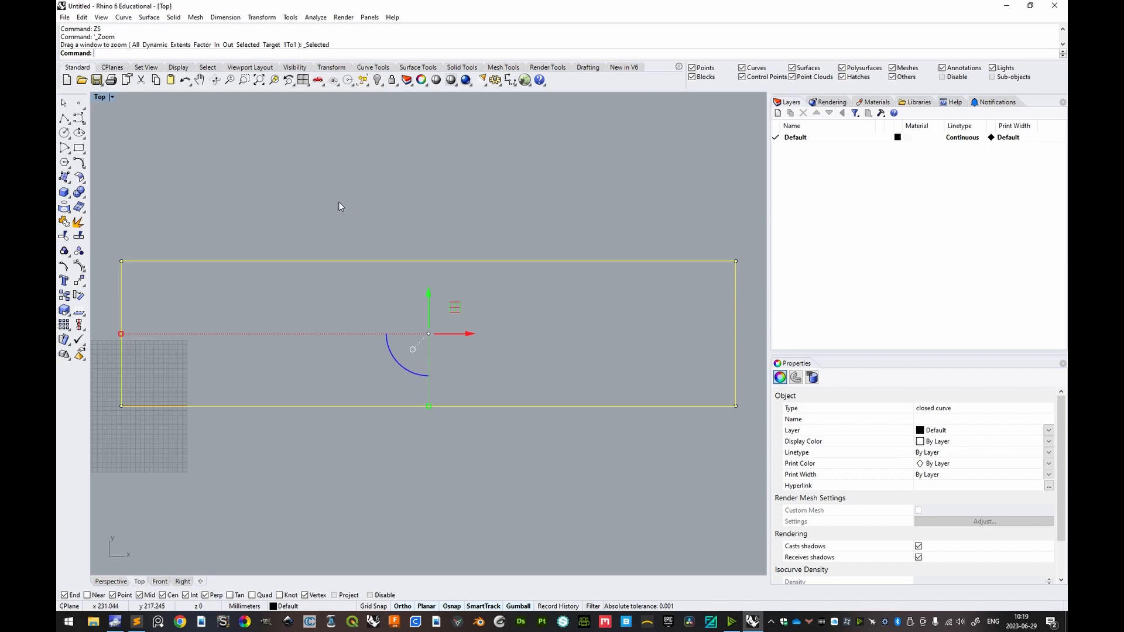
{"action": "key", "text": "Escape"}
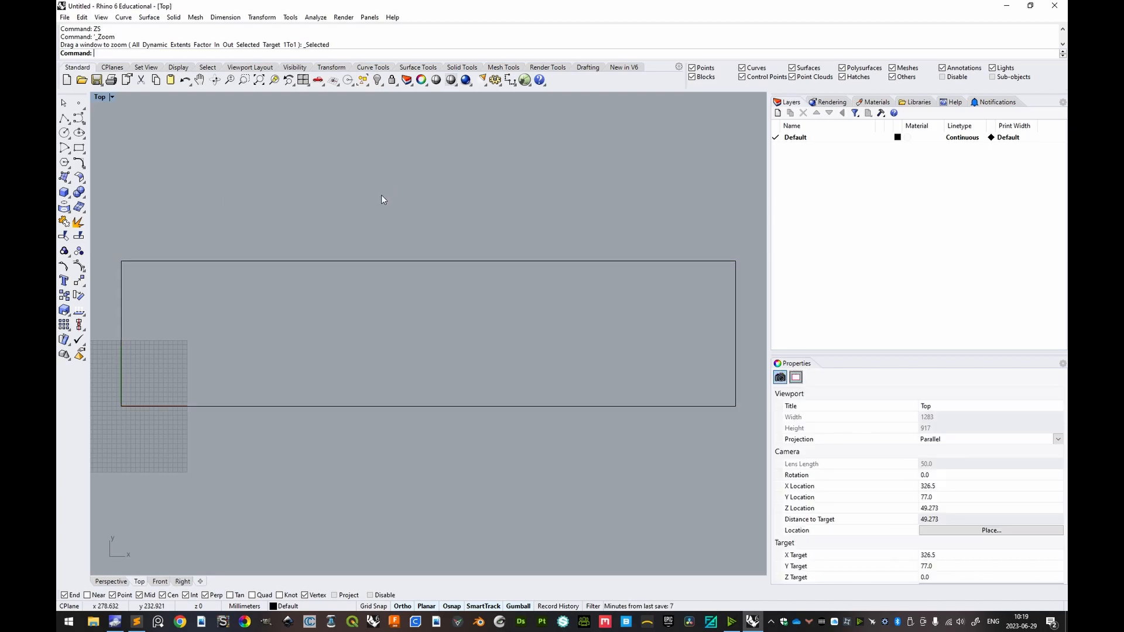
Examine the rectangle's corner at the origin up close and return to the full drawing extents with ZE.
{"action": "scroll", "coordinate": [119, 400], "scroll_direction": "up", "scroll_amount": 5}
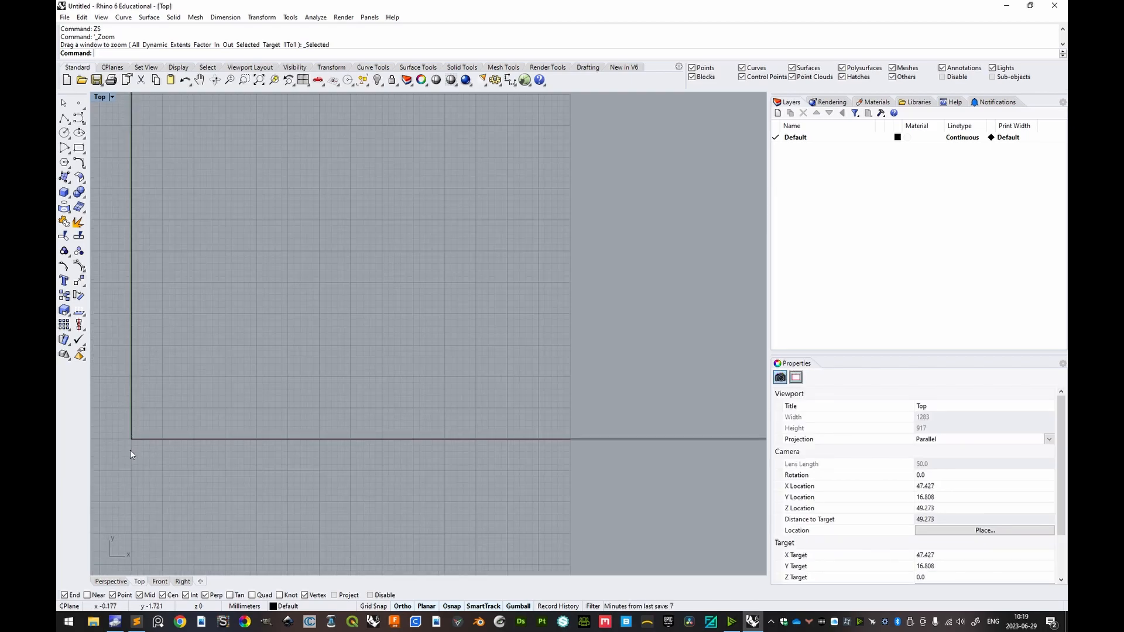
{"action": "scroll", "coordinate": [129, 447], "scroll_direction": "up", "scroll_amount": 3}
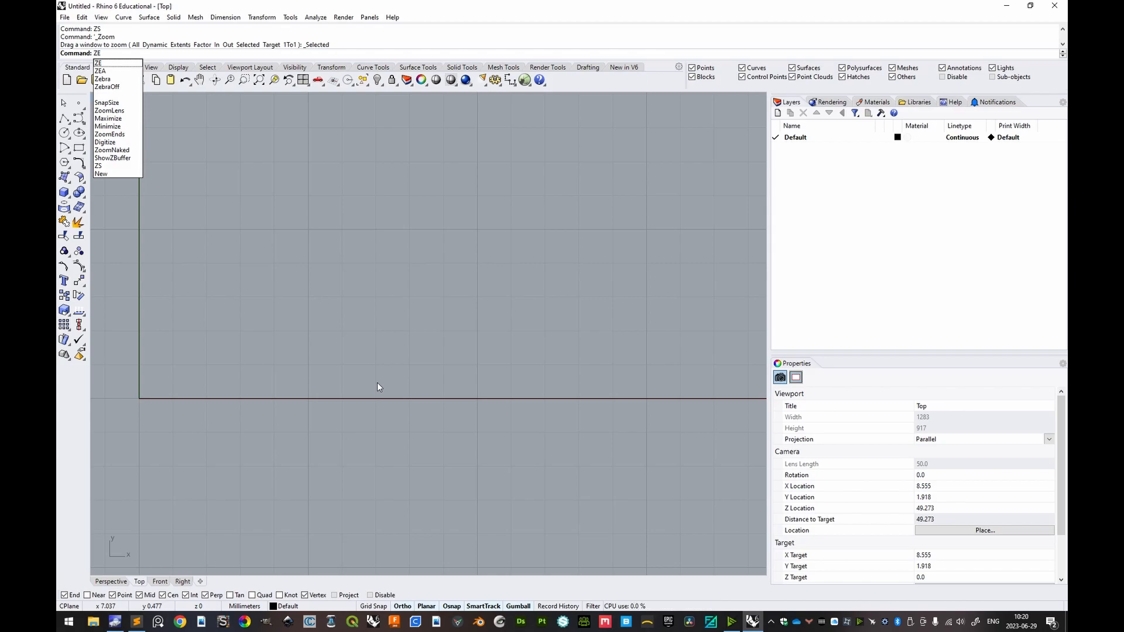
{"action": "key", "text": "Return"}
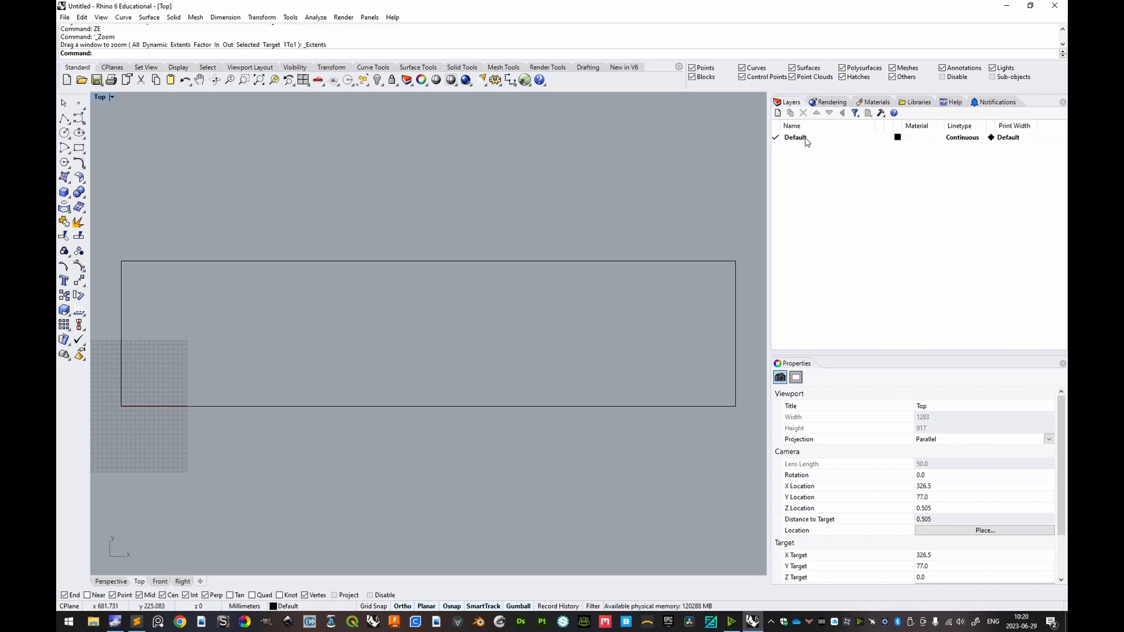
Create a new layer named Border.
{"action": "left_click", "coordinate": [777, 113]}
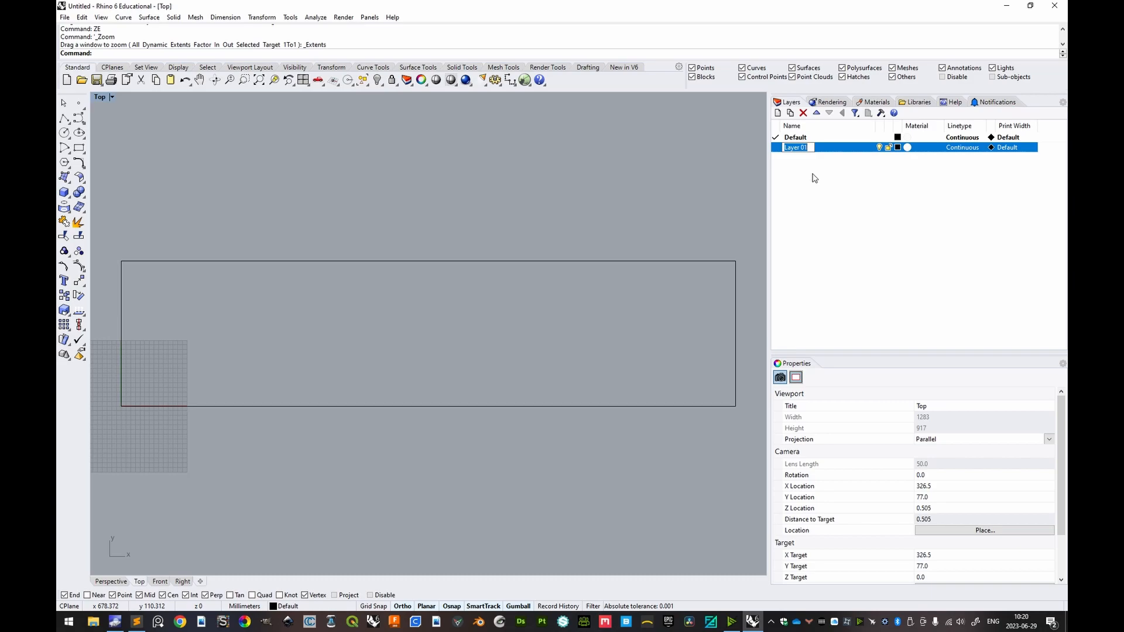
{"action": "type", "text": "Border"}
{"action": "key", "text": "Return"}
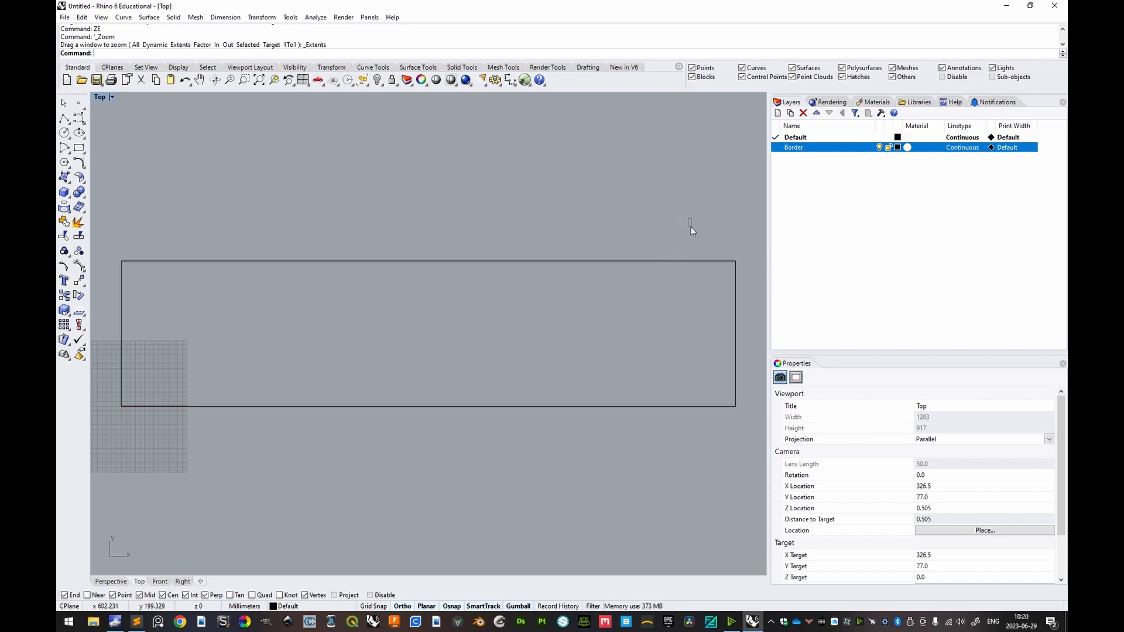
Select the rectangle, move it to the Border layer, and clear the selection.
{"action": "left_click_drag", "start_coordinate": [643, 282], "coordinate": [616, 293]}
{"action": "left_click", "coordinate": [702, 261]}
{"action": "left_click_drag", "start_coordinate": [700, 217], "coordinate": [629, 301]}
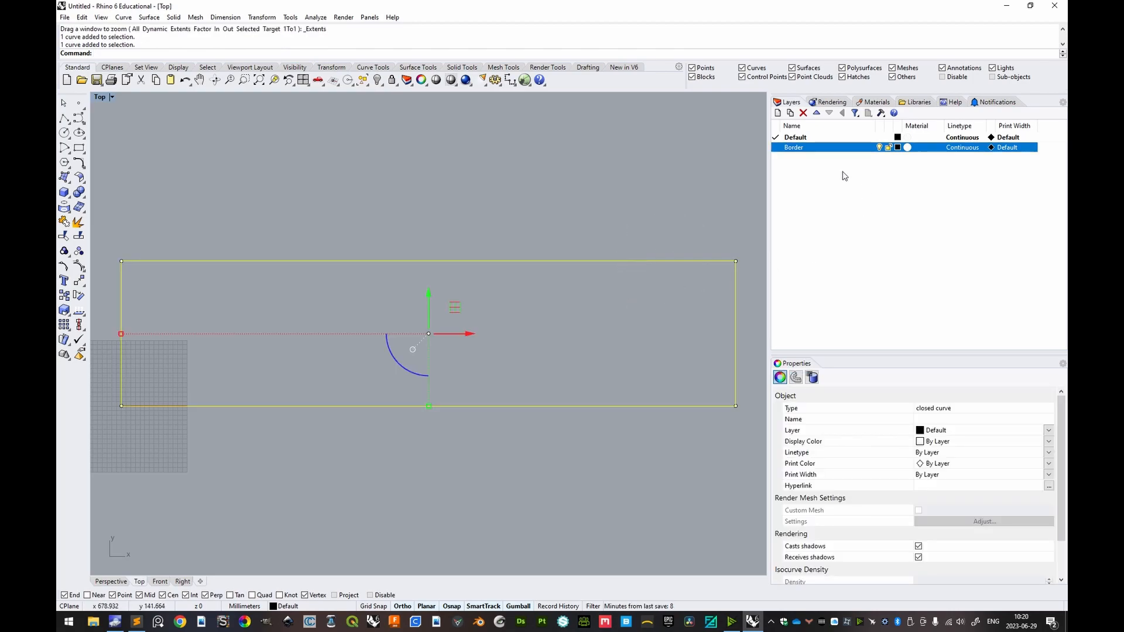
{"action": "right_click", "coordinate": [797, 149]}
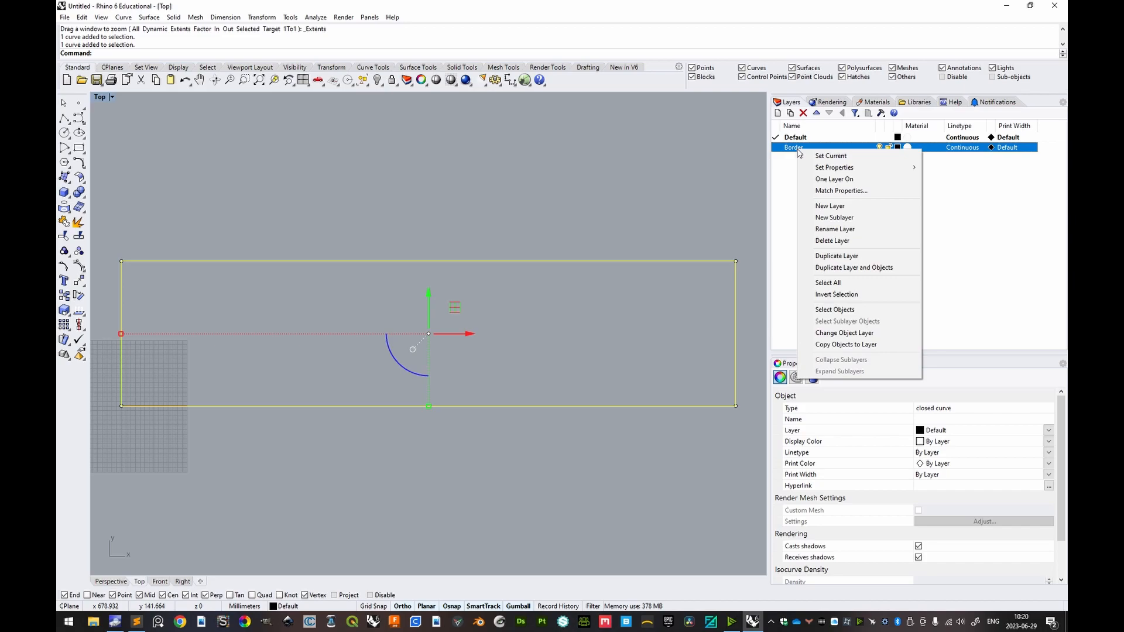
{"action": "left_click", "coordinate": [843, 334]}
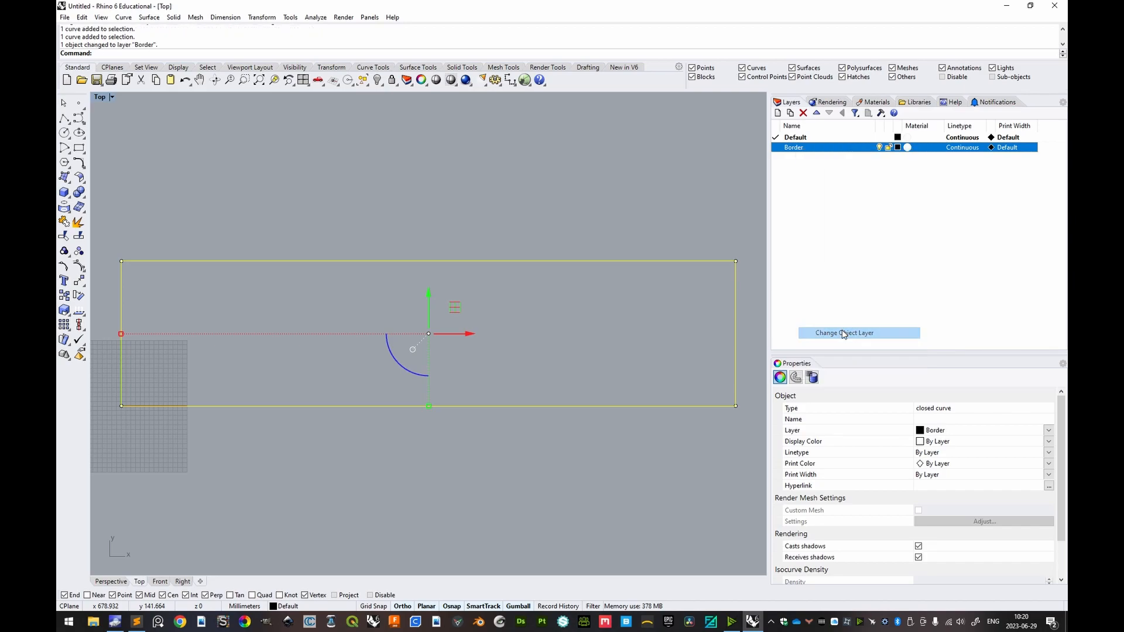
{"action": "left_click", "coordinate": [660, 293]}
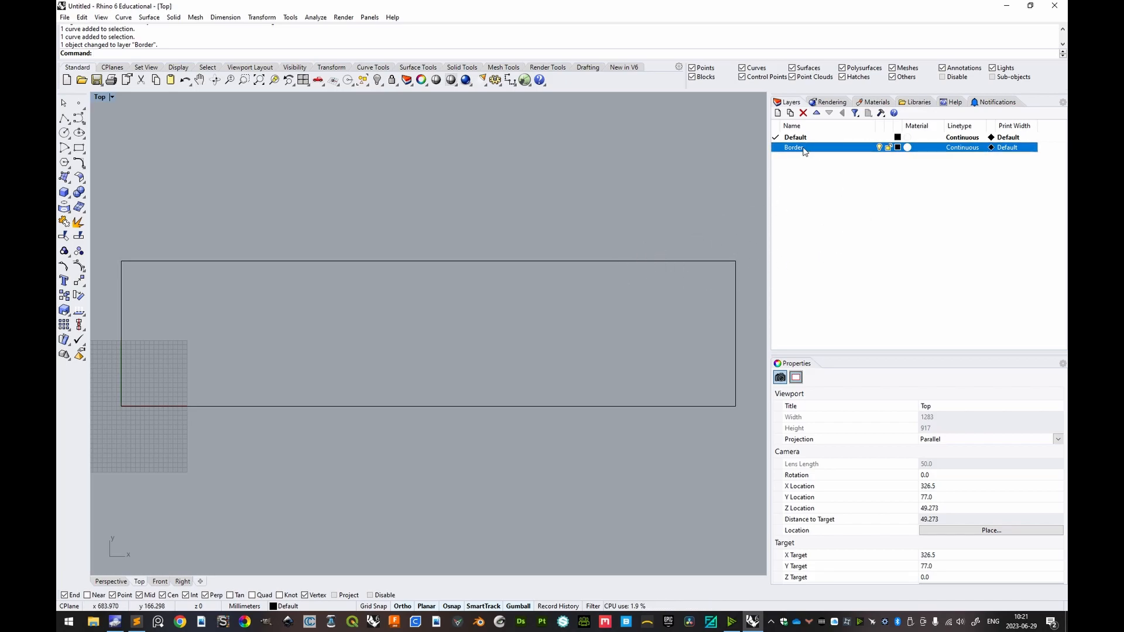
Try hiding and locking the Border layer, restoring it to visible and unlocked after testing selection of its rectangle.
{"action": "left_click", "coordinate": [879, 148]}
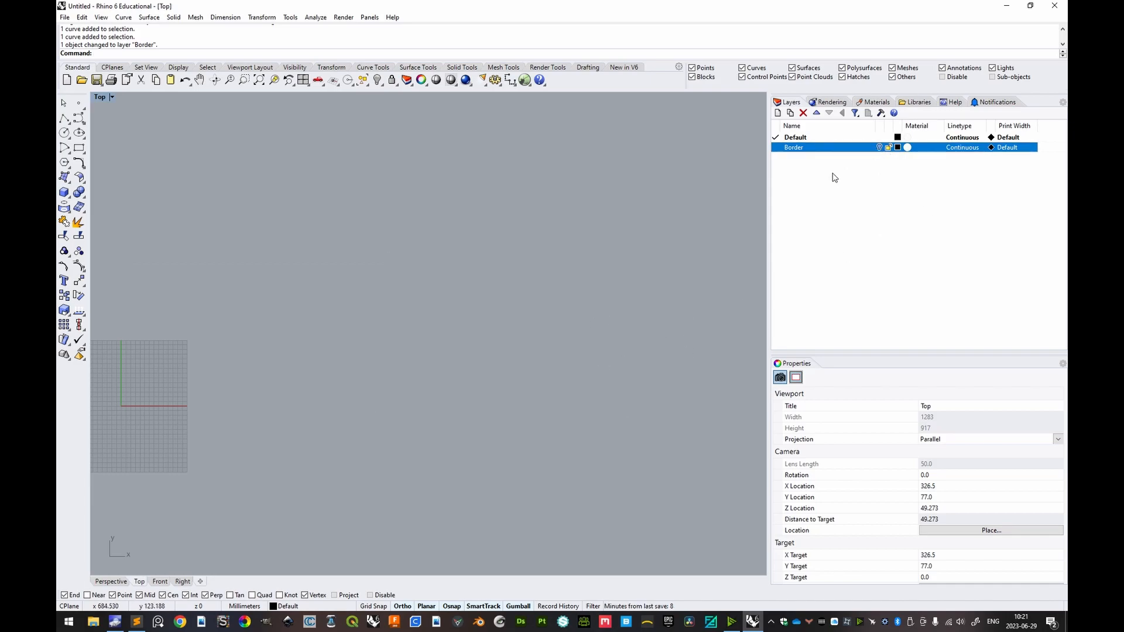
{"action": "left_click", "coordinate": [879, 147]}
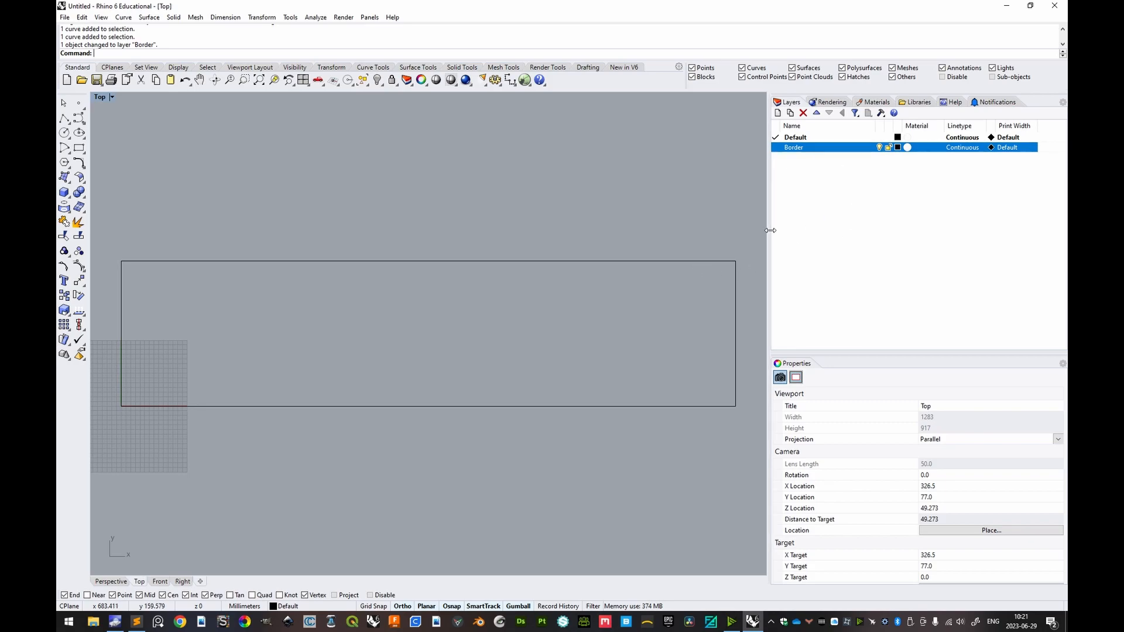
{"action": "left_click", "coordinate": [889, 148]}
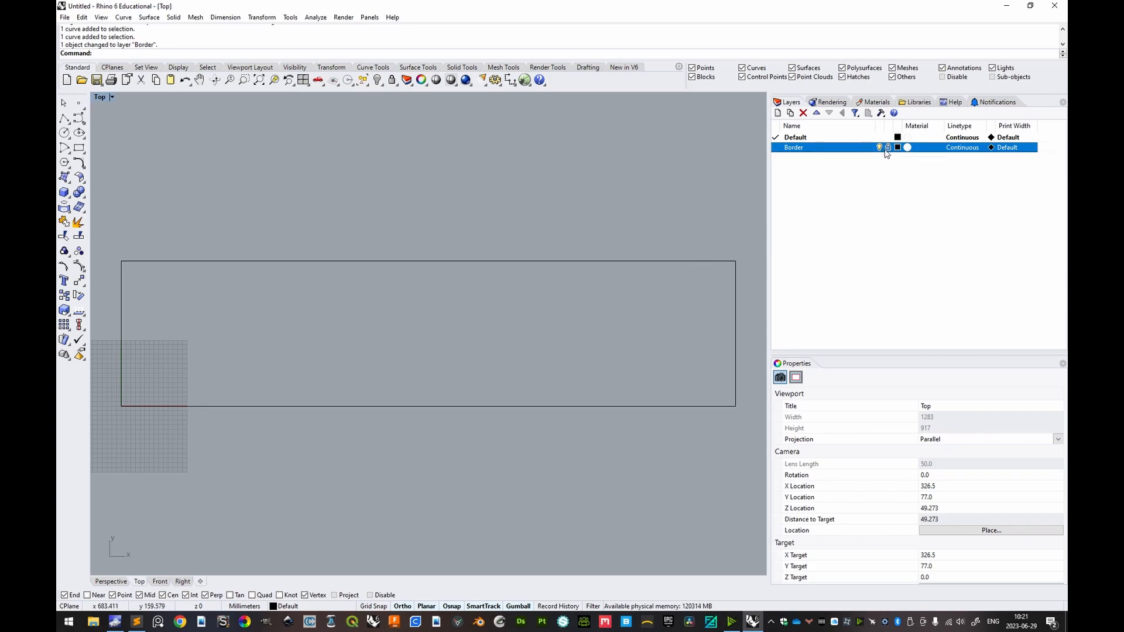
{"action": "left_click", "coordinate": [888, 148]}
{"action": "left_click", "coordinate": [888, 148]}
{"action": "left_click_drag", "start_coordinate": [697, 209], "coordinate": [550, 364]}
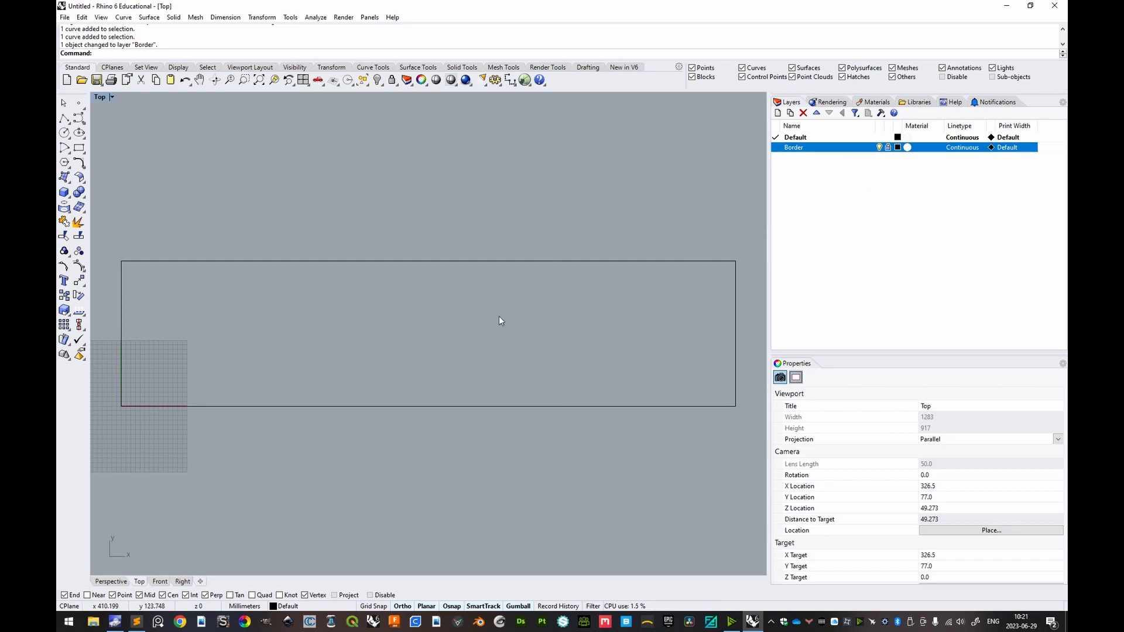
{"action": "left_click_drag", "start_coordinate": [676, 274], "coordinate": [715, 244]}
Draw a line along the border rectangle's right edge, from its upper-right corner to its lower-right corner, with object snaps on.
{"action": "type", "text": "Line"}
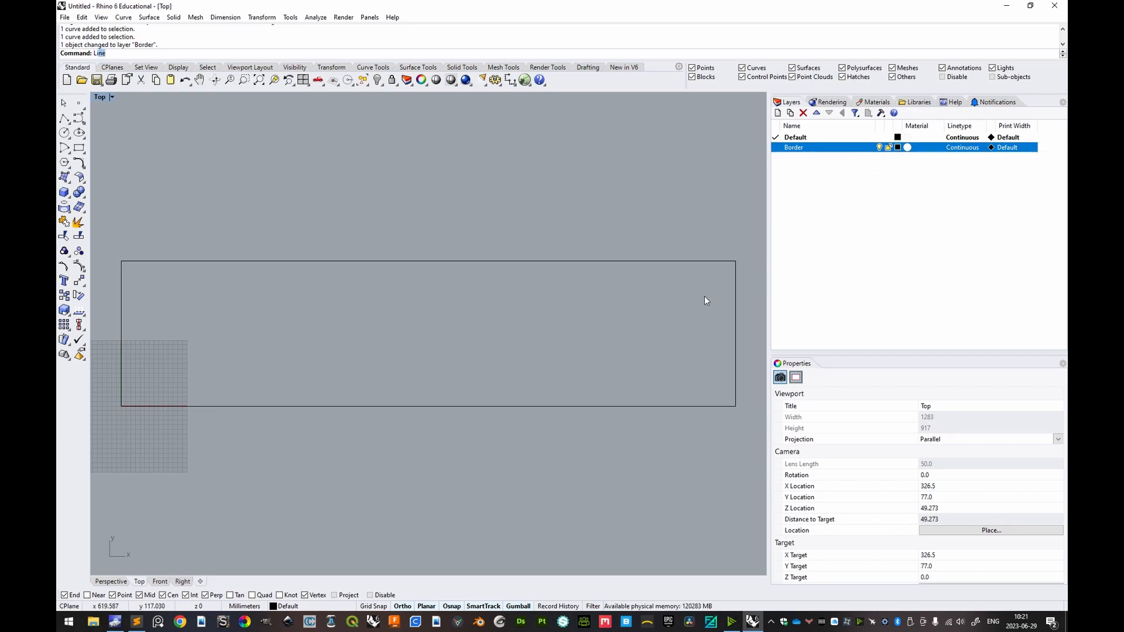
{"action": "key", "text": "Return"}
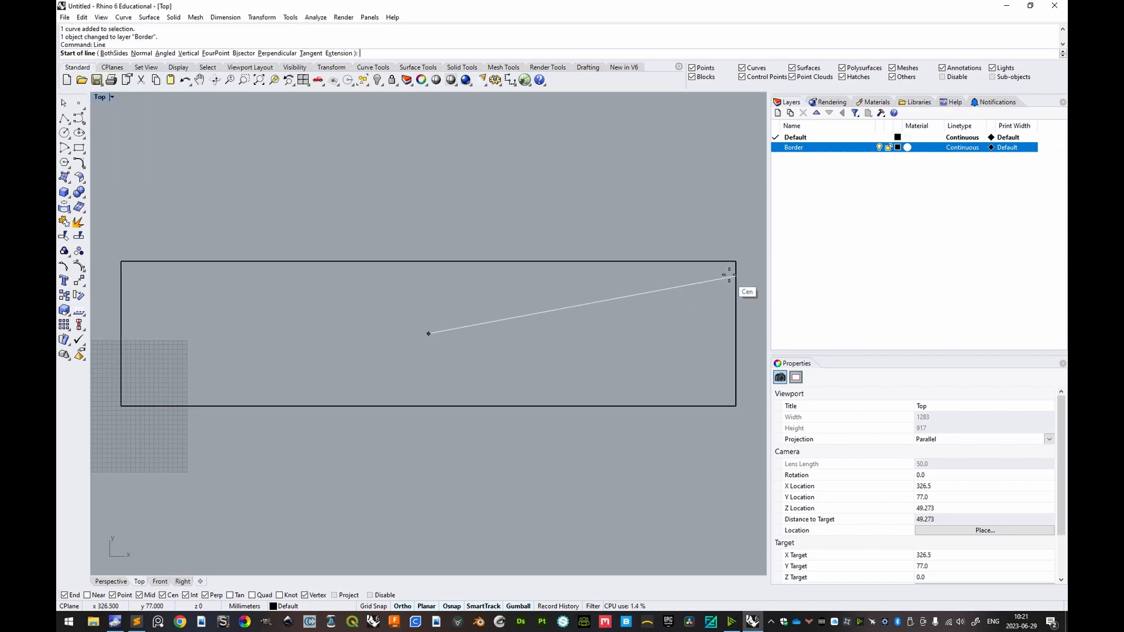
{"action": "left_click", "coordinate": [452, 607]}
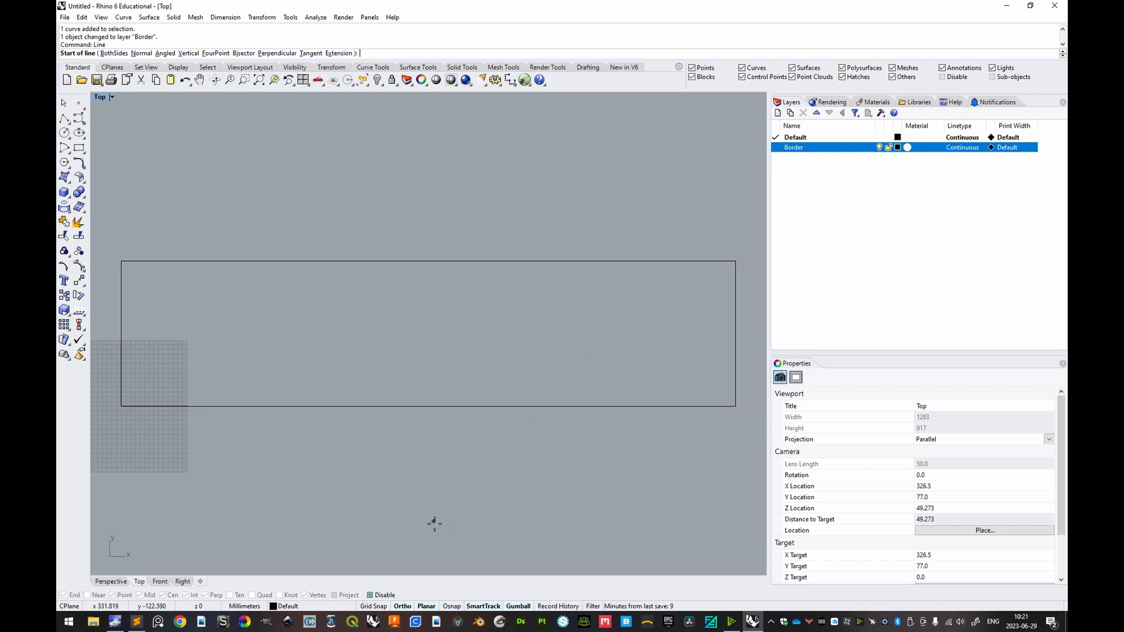
{"action": "left_click", "coordinate": [452, 607]}
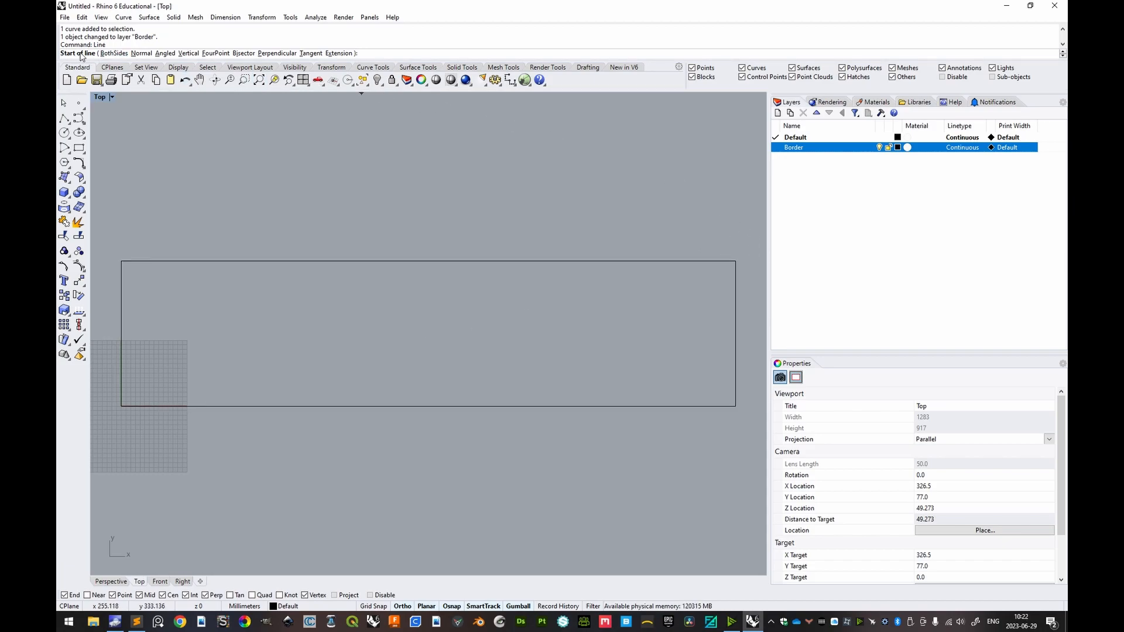
{"action": "left_click", "coordinate": [735, 261]}
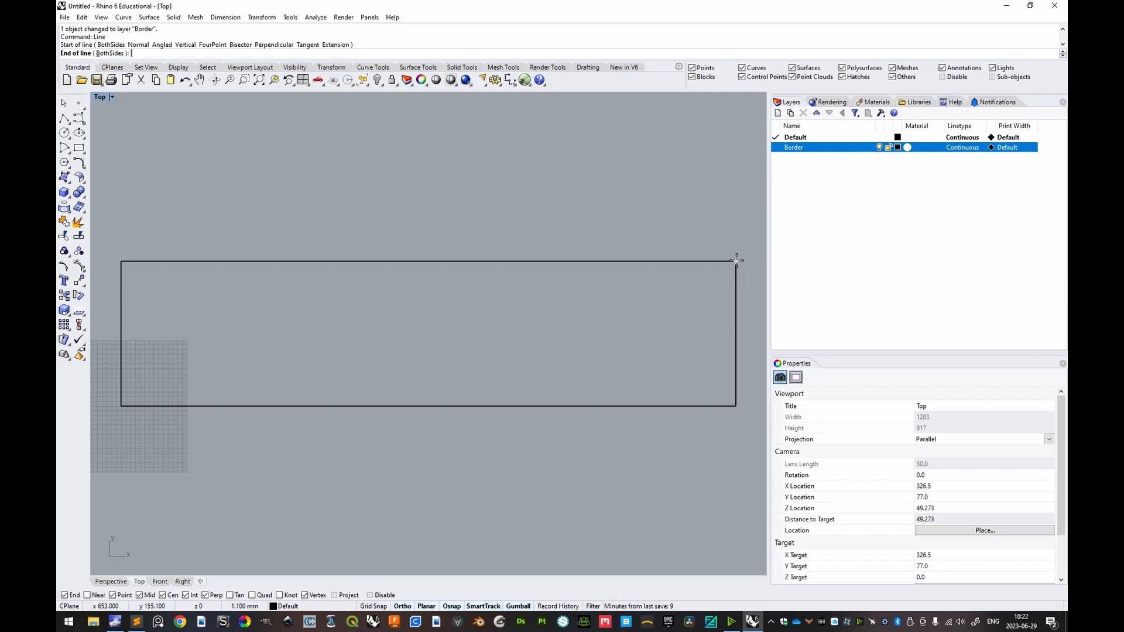
{"action": "left_click", "coordinate": [735, 404]}
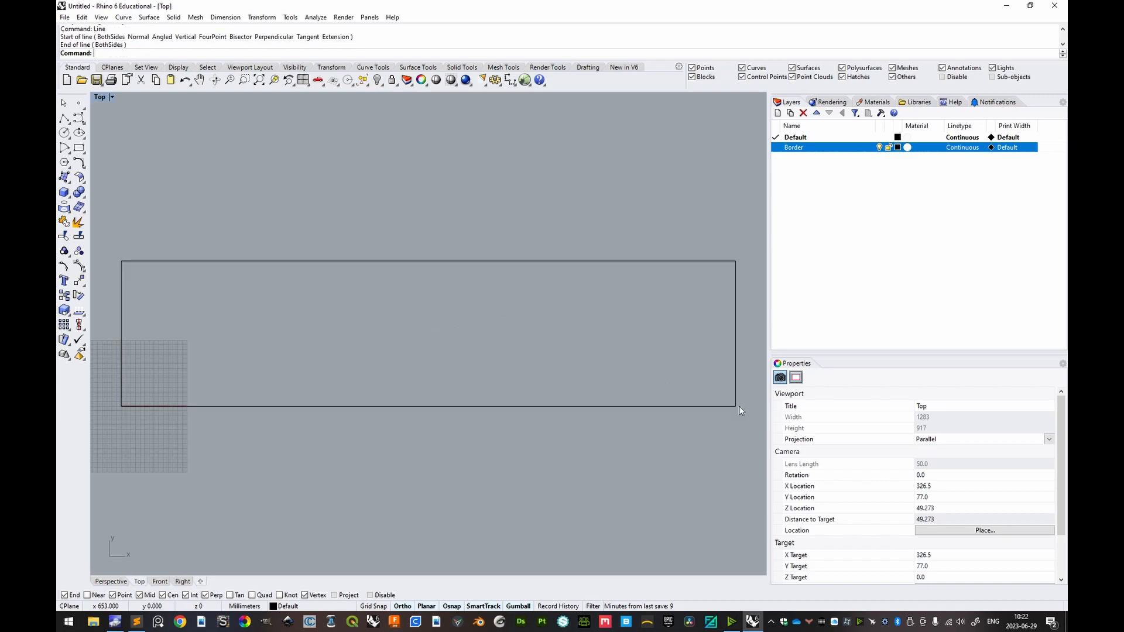
Select the last drawn line with SelLast and move it -43 mm along X using the gumball.
{"action": "left_click", "coordinate": [736, 288]}
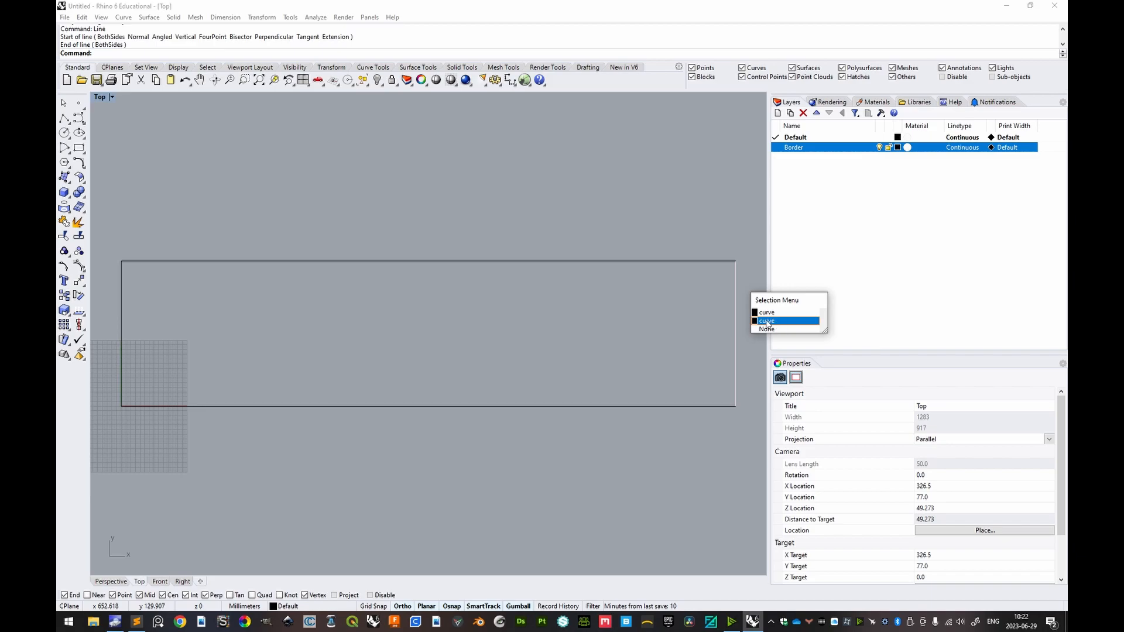
{"action": "left_click", "coordinate": [757, 280]}
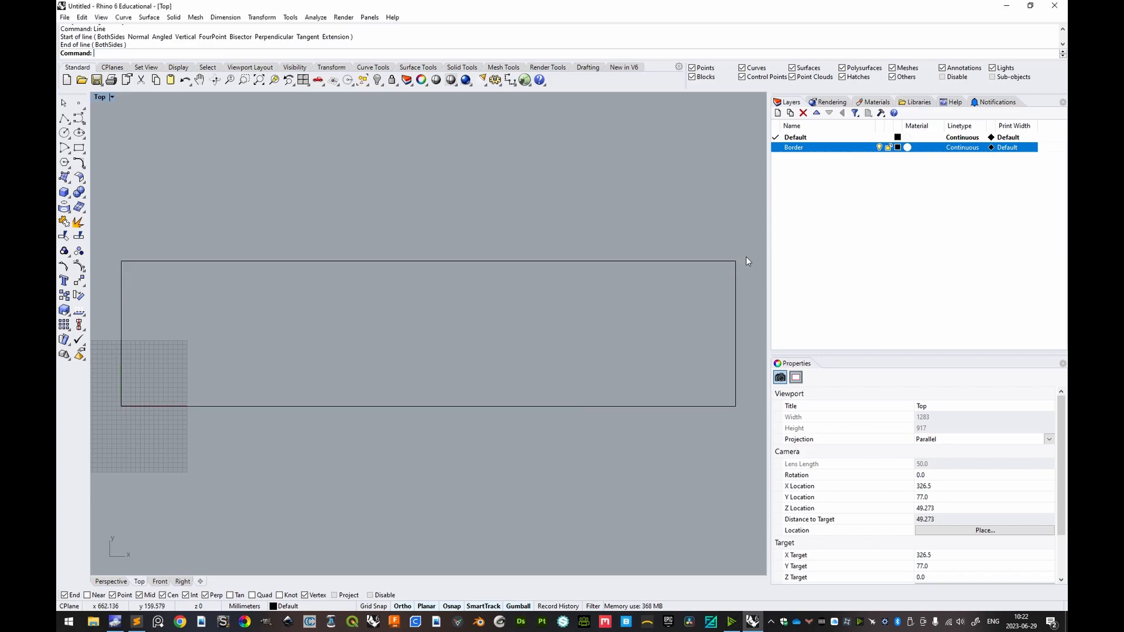
{"action": "type", "text": "SelLast"}
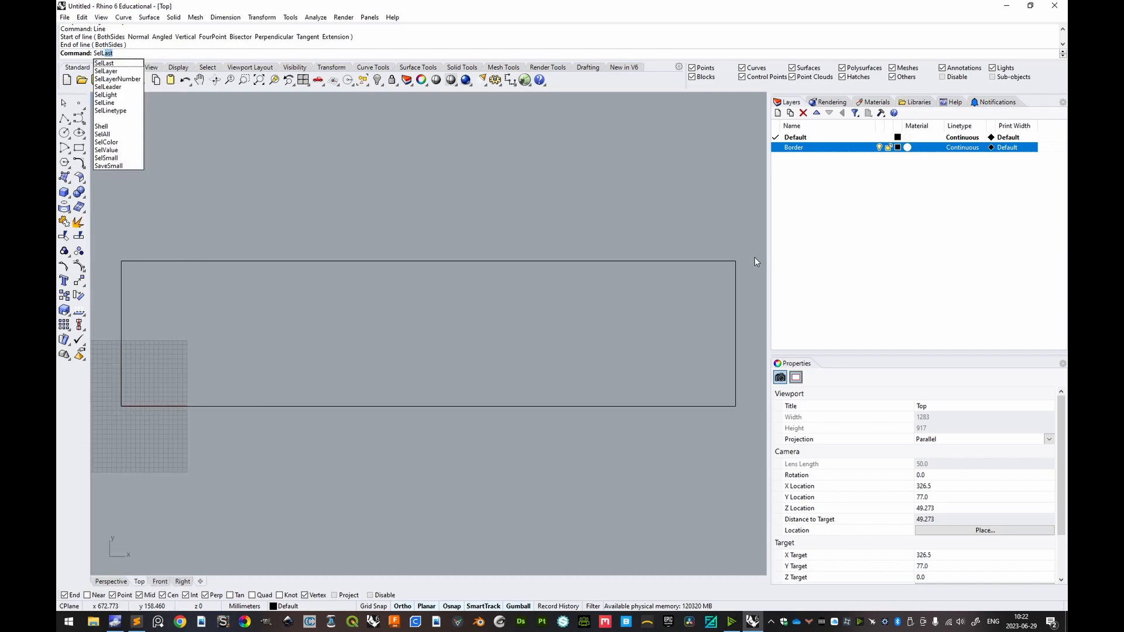
{"action": "key", "text": "Return"}
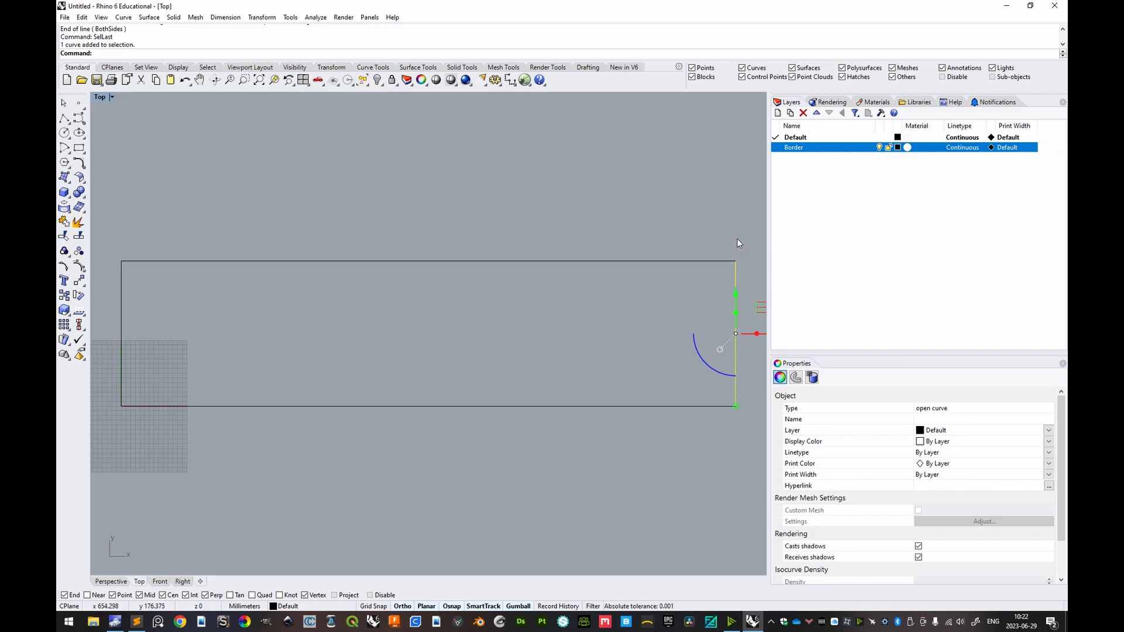
{"action": "right_click_drag", "start_coordinate": [717, 219], "coordinate": [553, 204]}
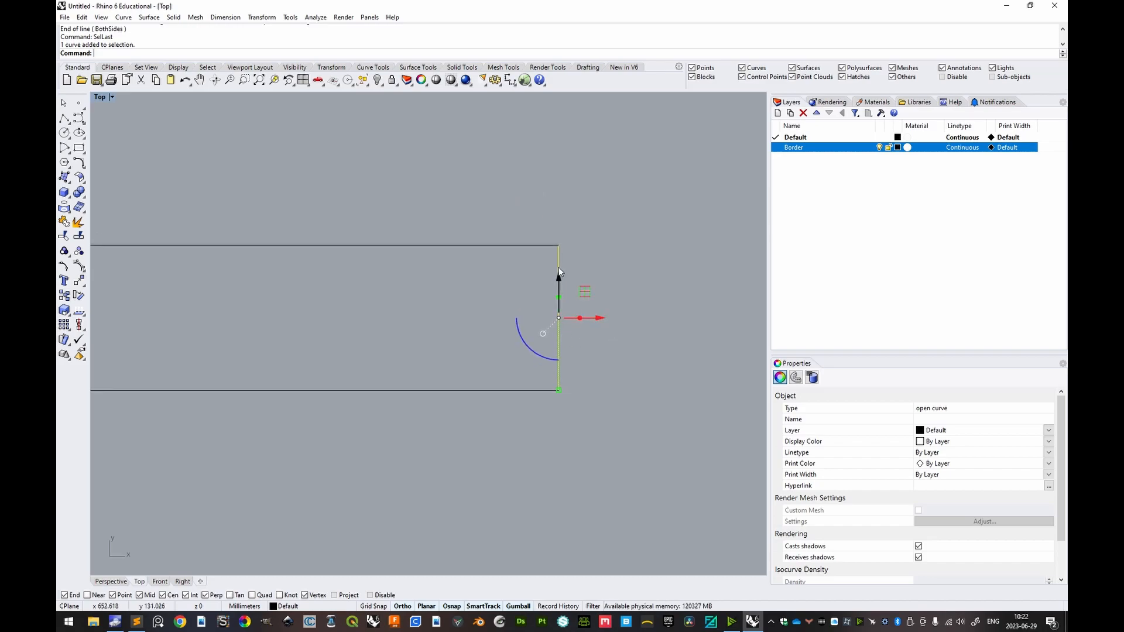
{"action": "left_click", "coordinate": [517, 606]}
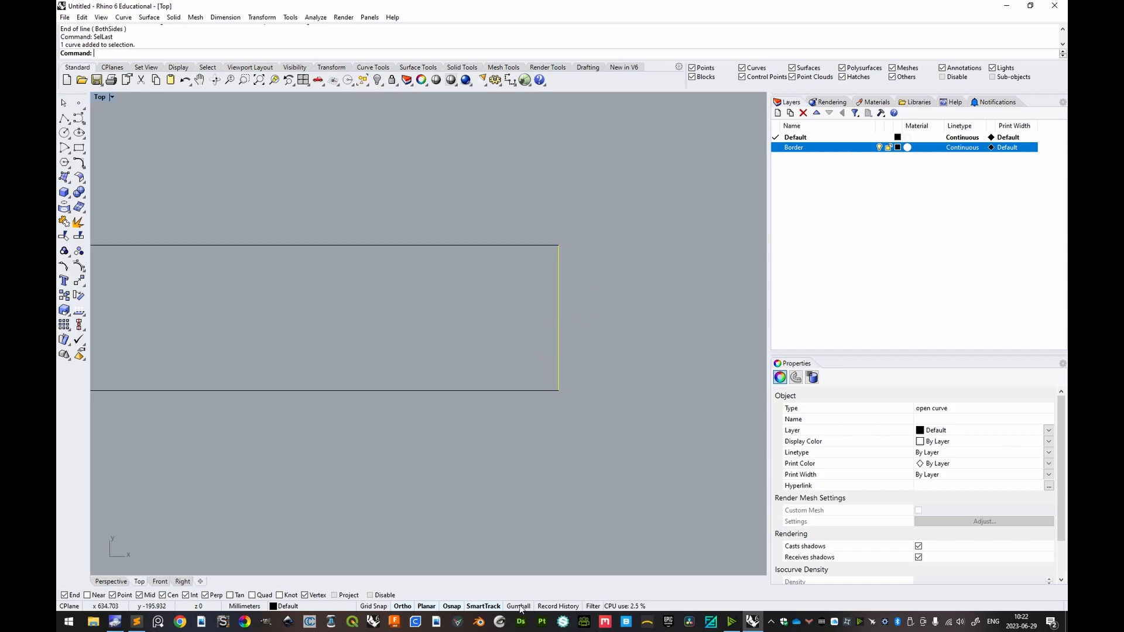
{"action": "left_click", "coordinate": [524, 607]}
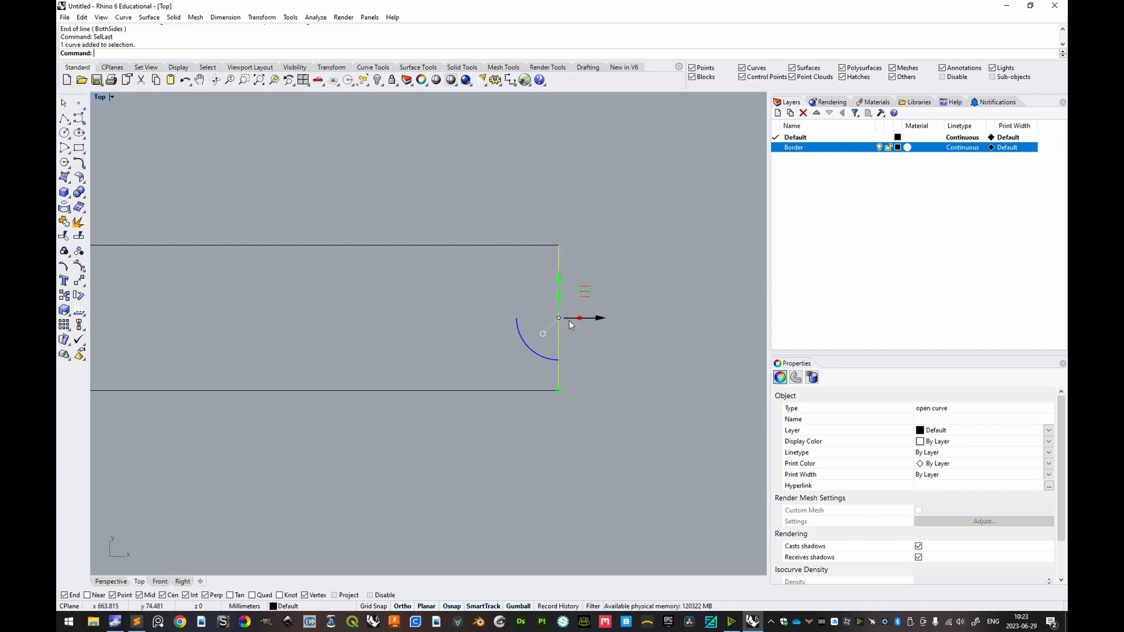
{"action": "left_click", "coordinate": [601, 321]}
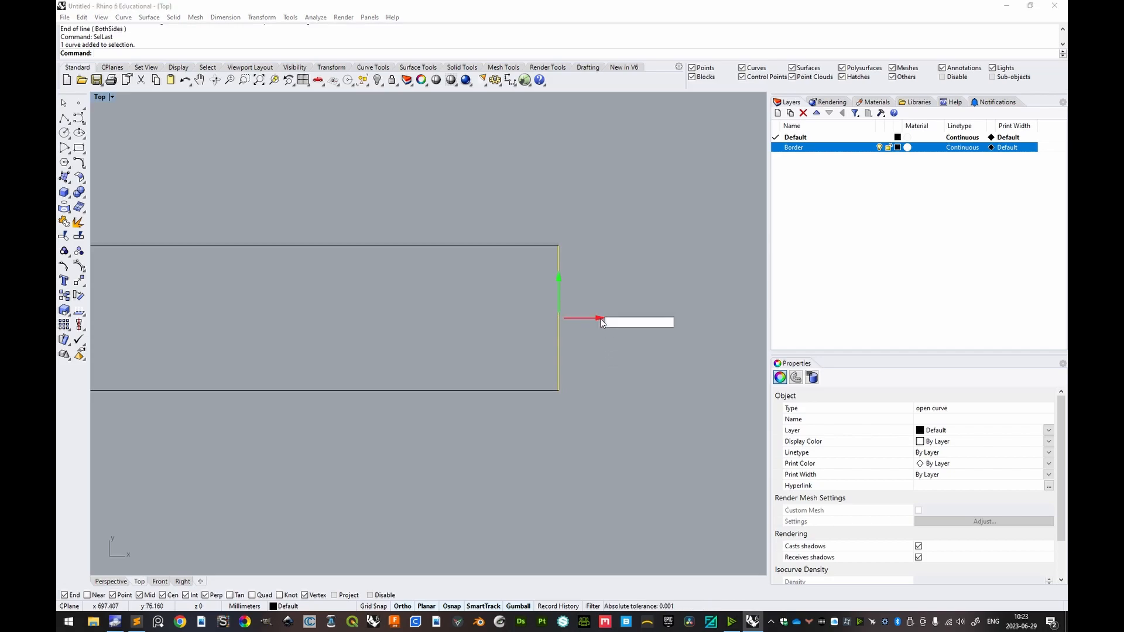
{"action": "type", "text": "-43"}
{"action": "key", "text": "Return"}
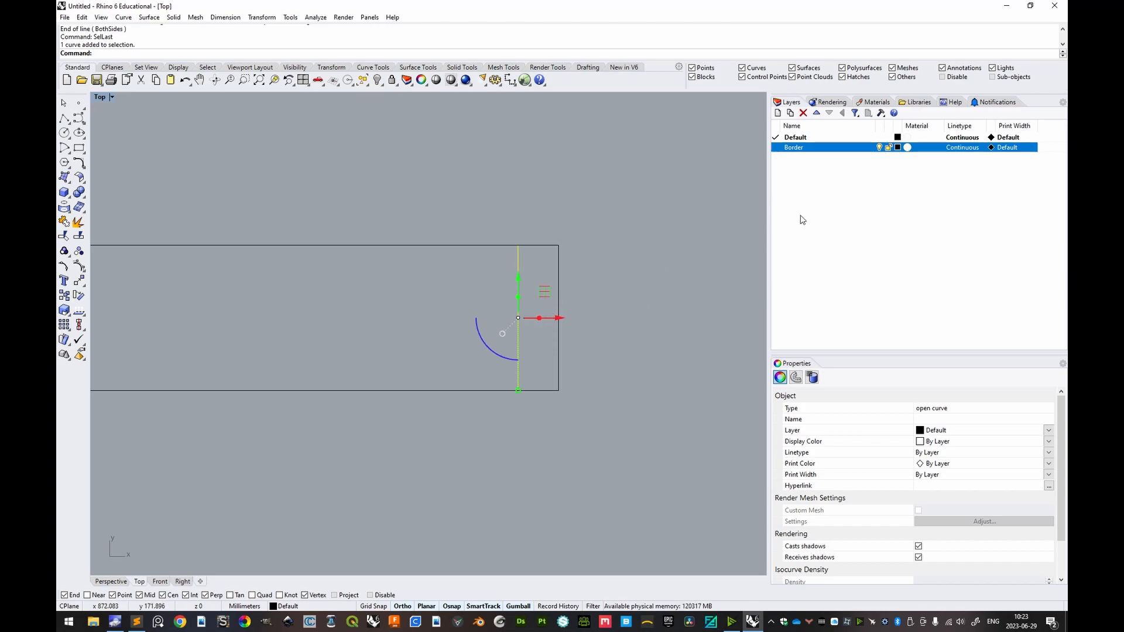
Create a layer named InnerBorder, move the selected vertical line to it, and clear the selection.
{"action": "left_click", "coordinate": [778, 113]}
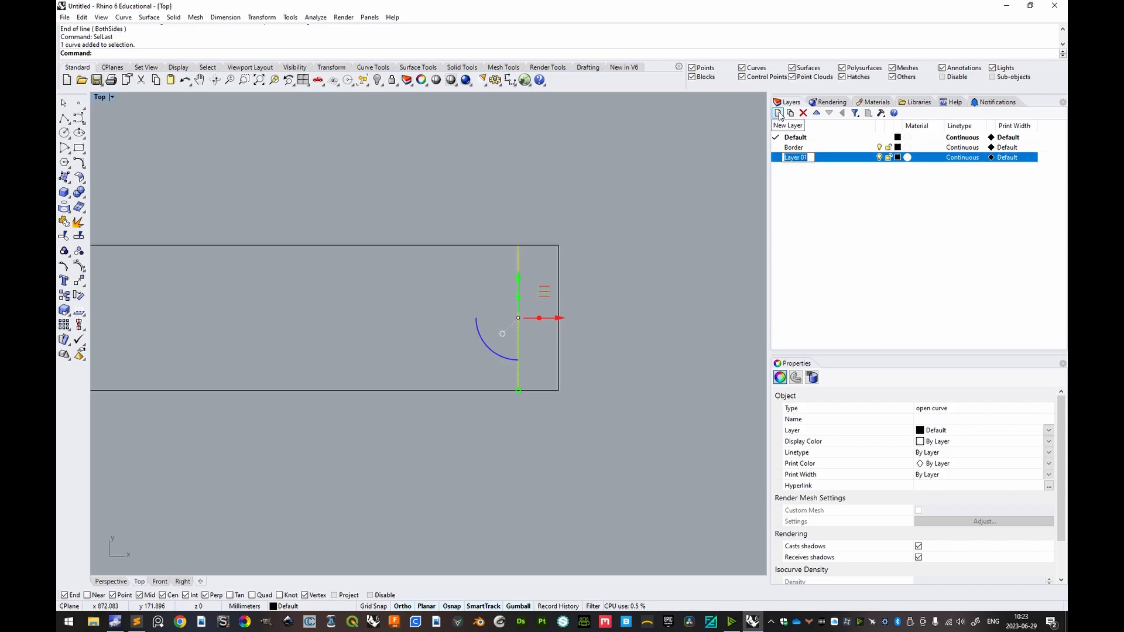
{"action": "type", "text": "InnerBorder"}
{"action": "key", "text": "Return"}
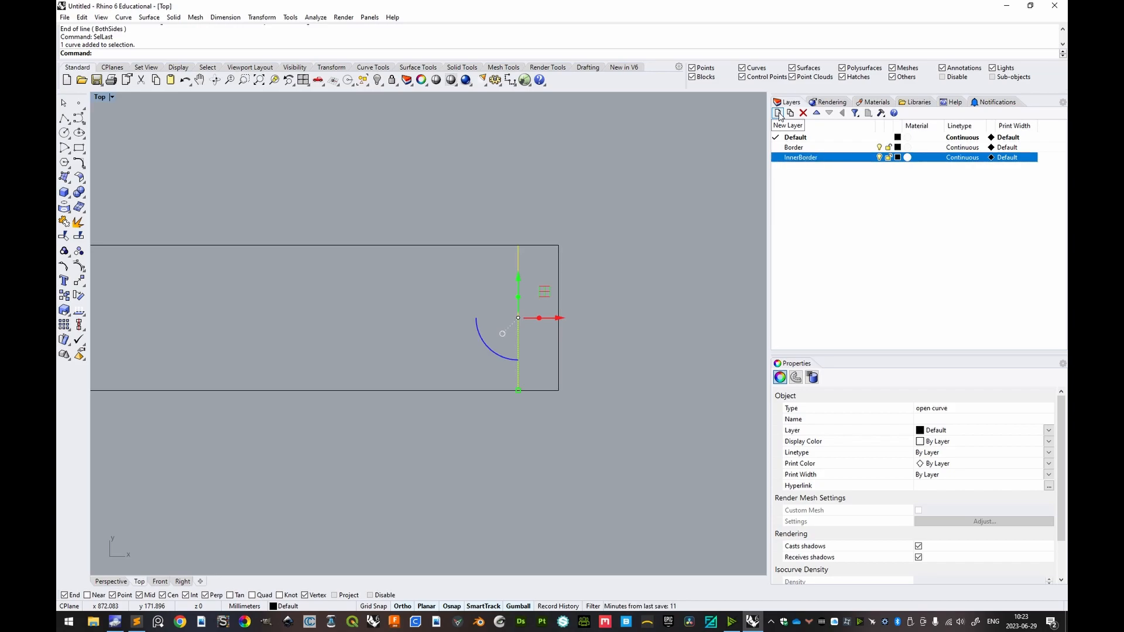
{"action": "right_click", "coordinate": [805, 161]}
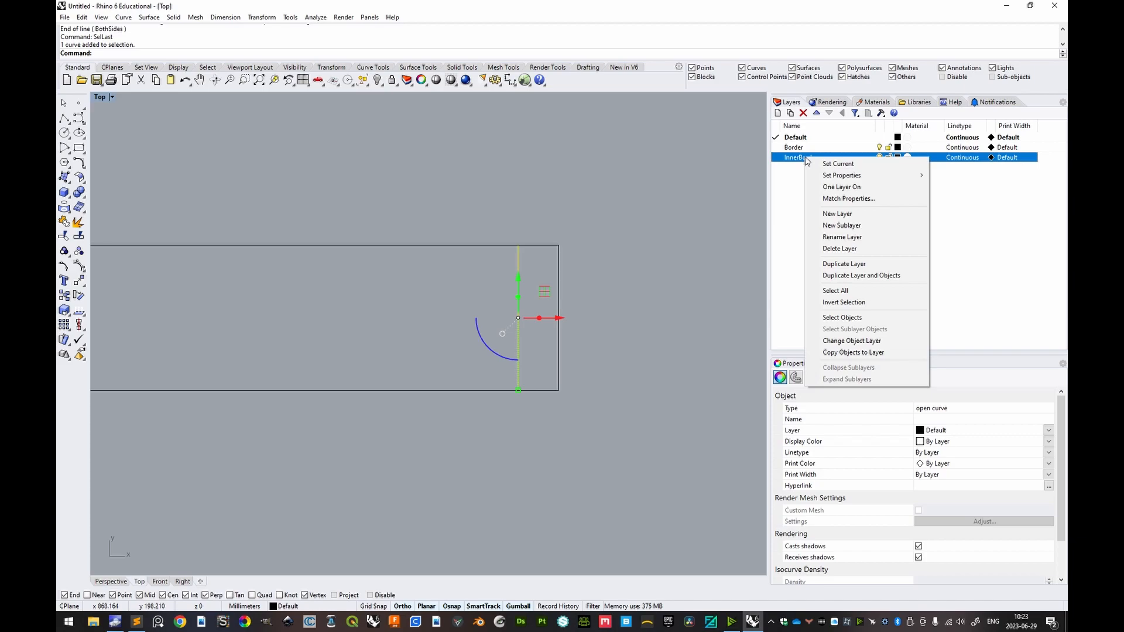
{"action": "left_click", "coordinate": [863, 342]}
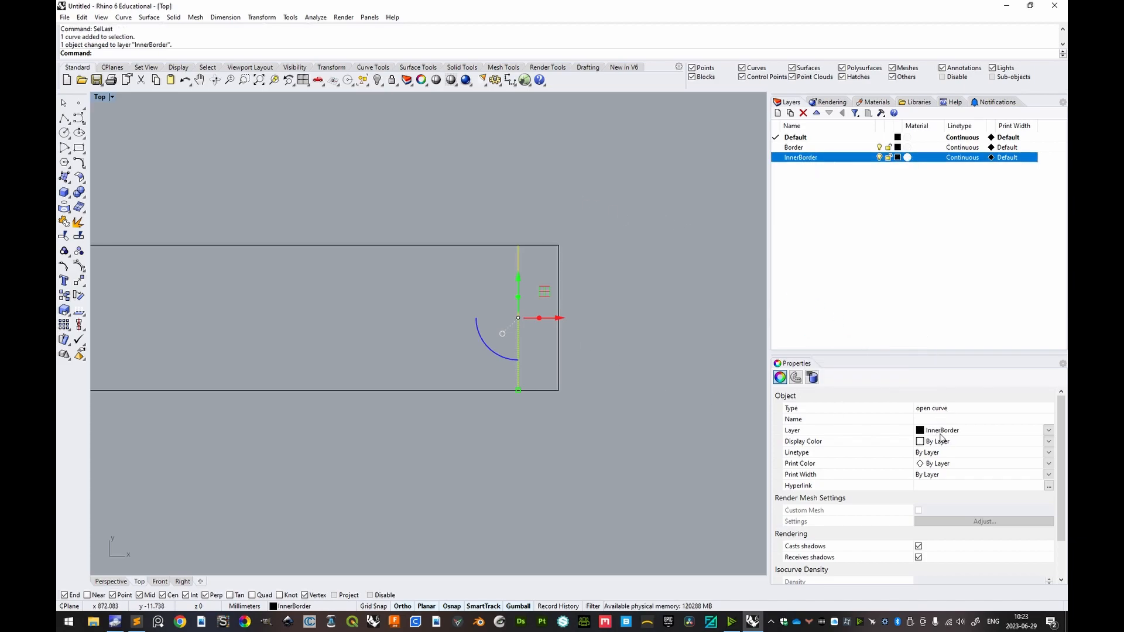
{"action": "left_click", "coordinate": [649, 220]}
Mirror a copy of the inner vertical line to the rectangle's left side, using a vertical mirror plane through the rectangle's center.
{"action": "scroll", "coordinate": [429, 224], "scroll_direction": "down", "scroll_amount": 7}
{"action": "scroll", "coordinate": [200, 235], "scroll_direction": "up", "scroll_amount": 5}
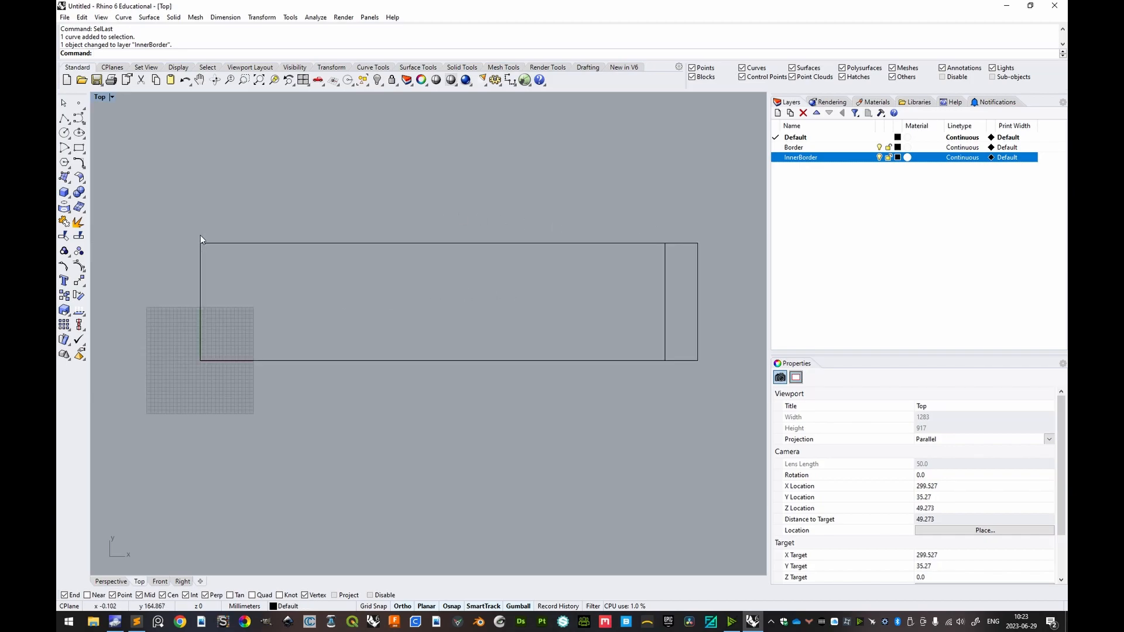
{"action": "right_click_drag", "start_coordinate": [460, 306], "coordinate": [429, 306]}
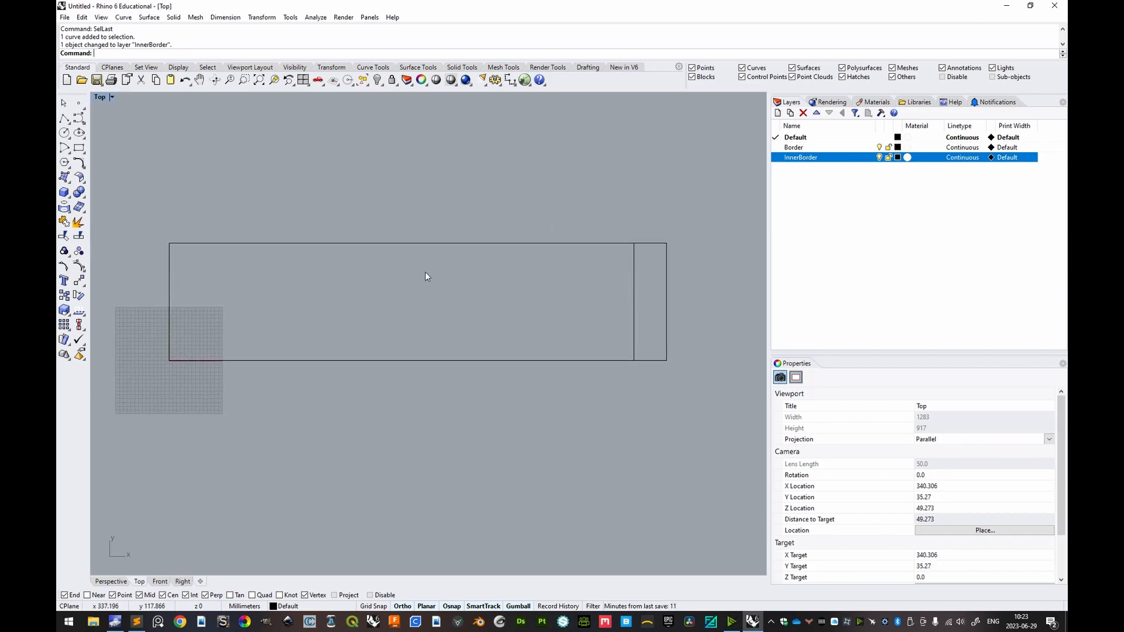
{"action": "left_click", "coordinate": [451, 243]}
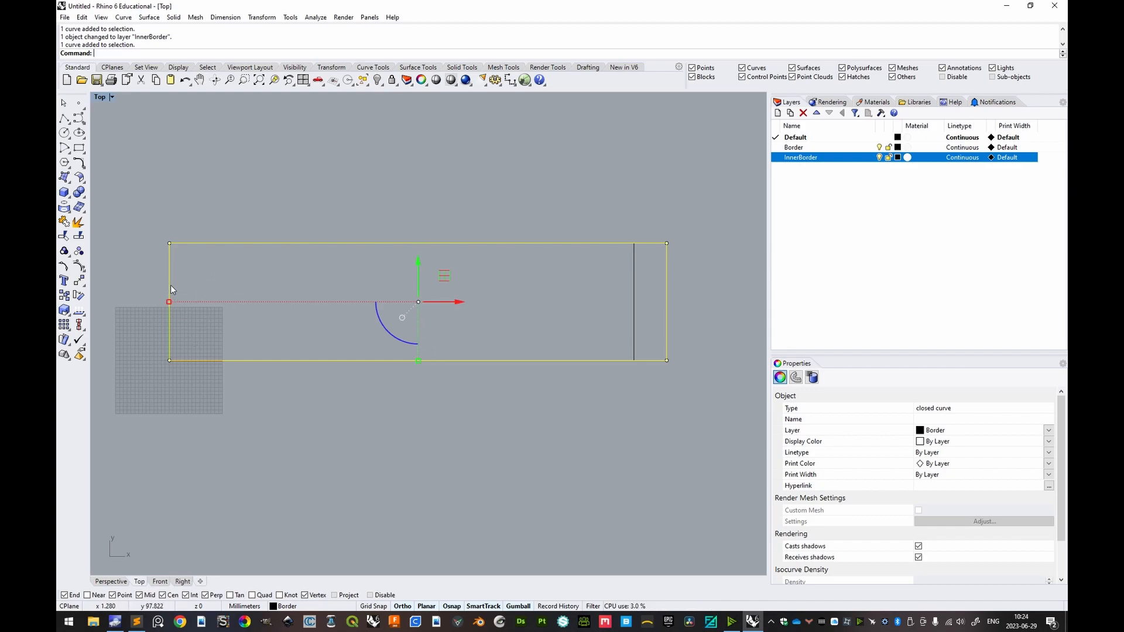
{"action": "left_click", "coordinate": [591, 301]}
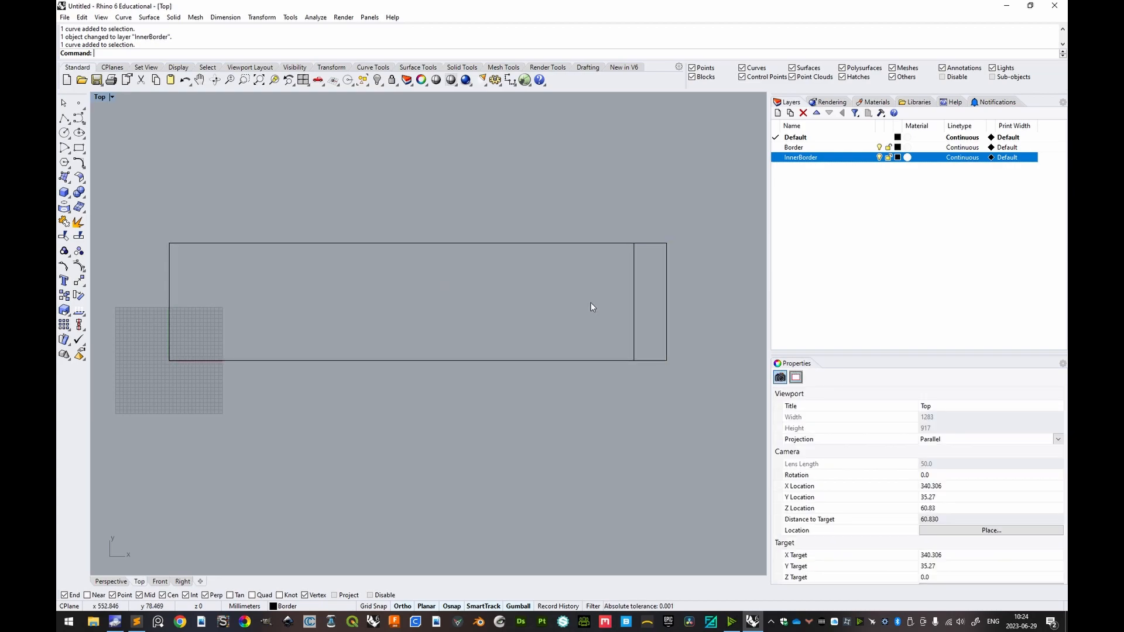
{"action": "left_click", "coordinate": [634, 278]}
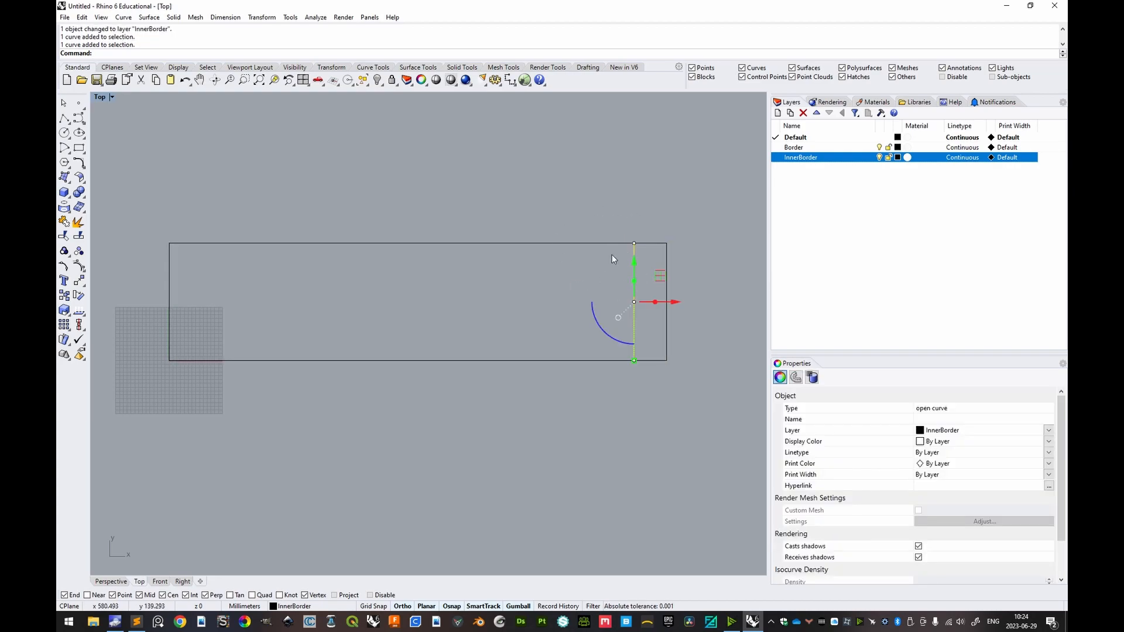
{"action": "type", "text": "Mirror"}
{"action": "key", "text": "Return"}
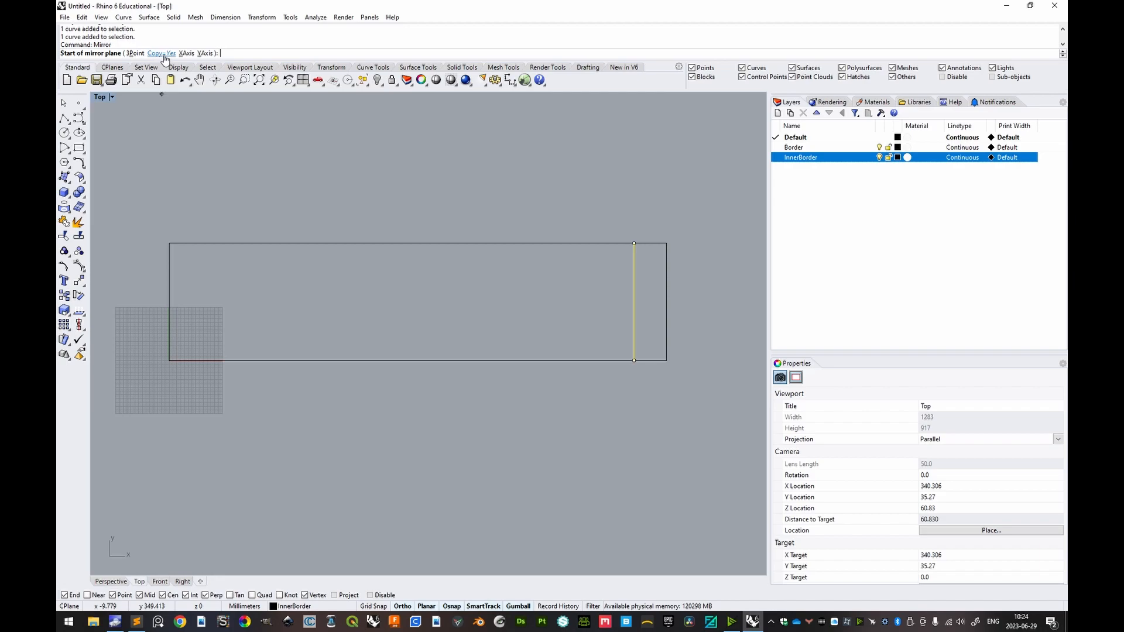
{"action": "left_click", "coordinate": [491, 241]}
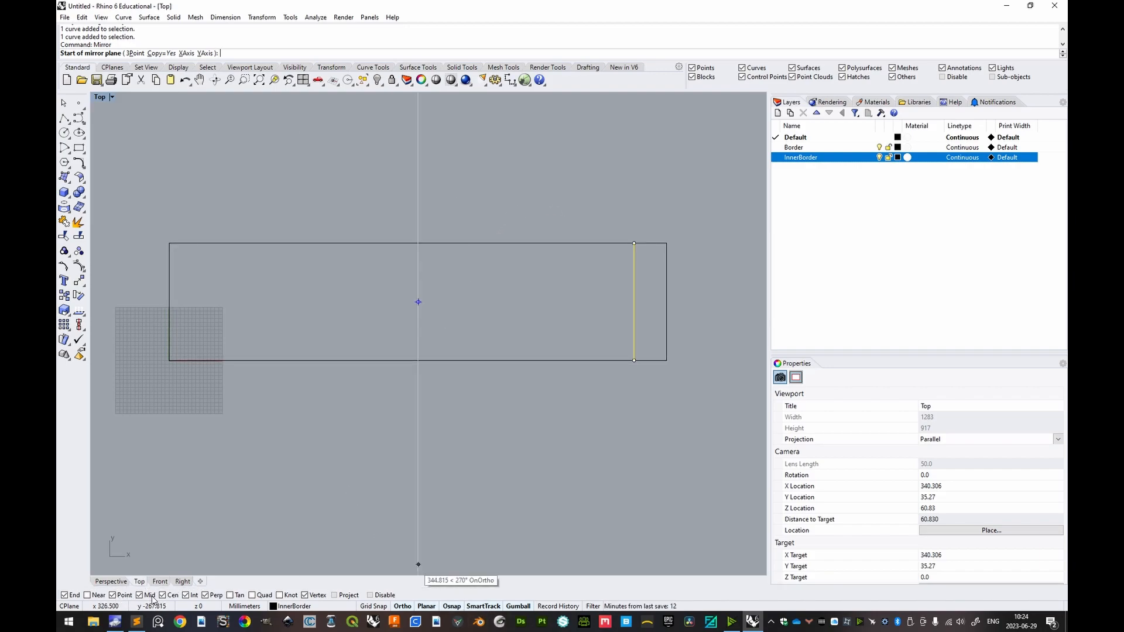
{"action": "left_click", "coordinate": [501, 243]}
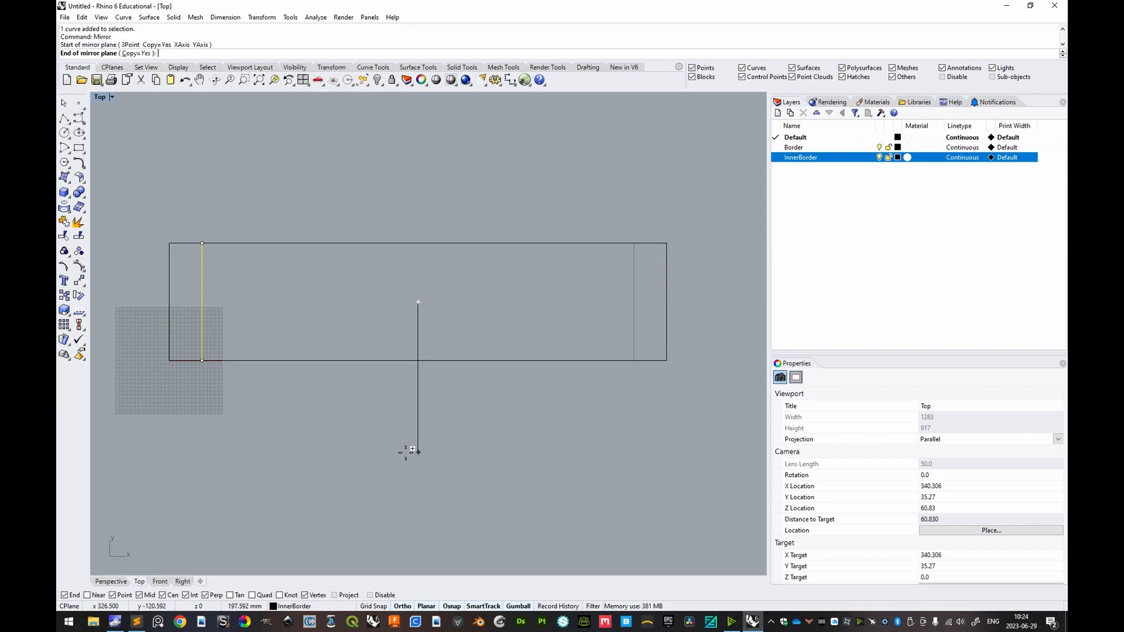
{"action": "left_click", "coordinate": [427, 451]}
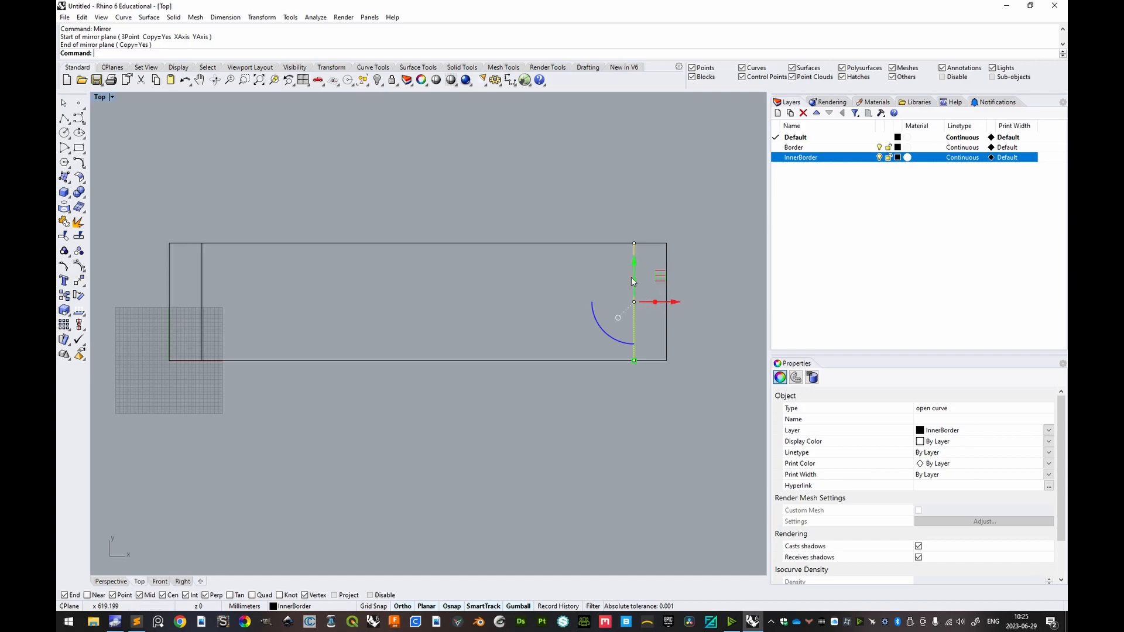
{"action": "left_click", "coordinate": [203, 286]}
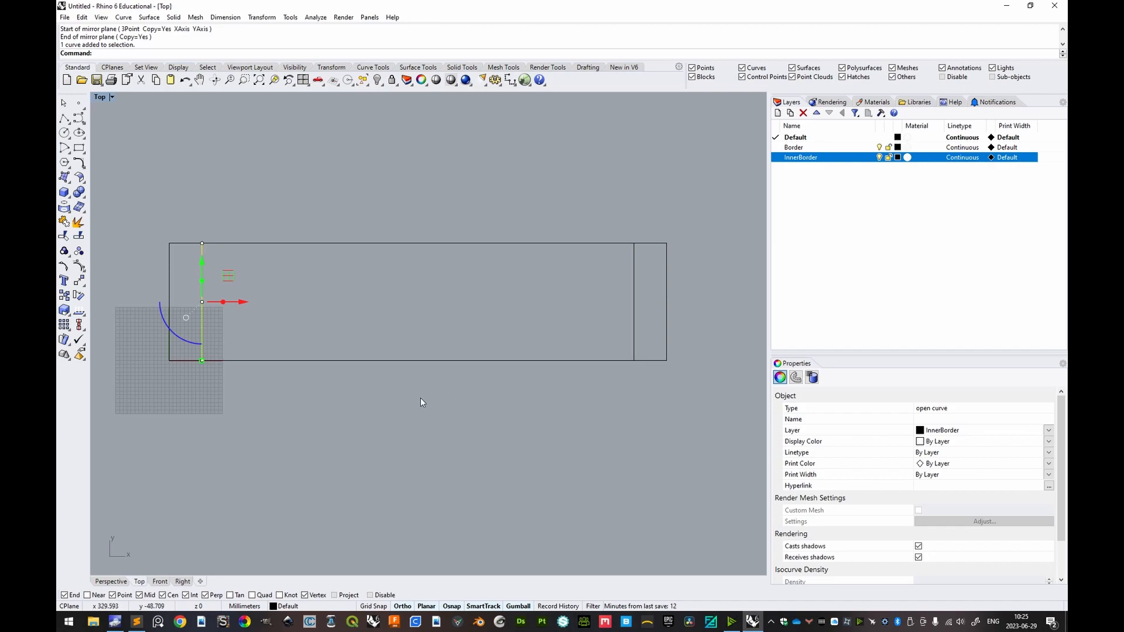
{"action": "left_click", "coordinate": [491, 273]}
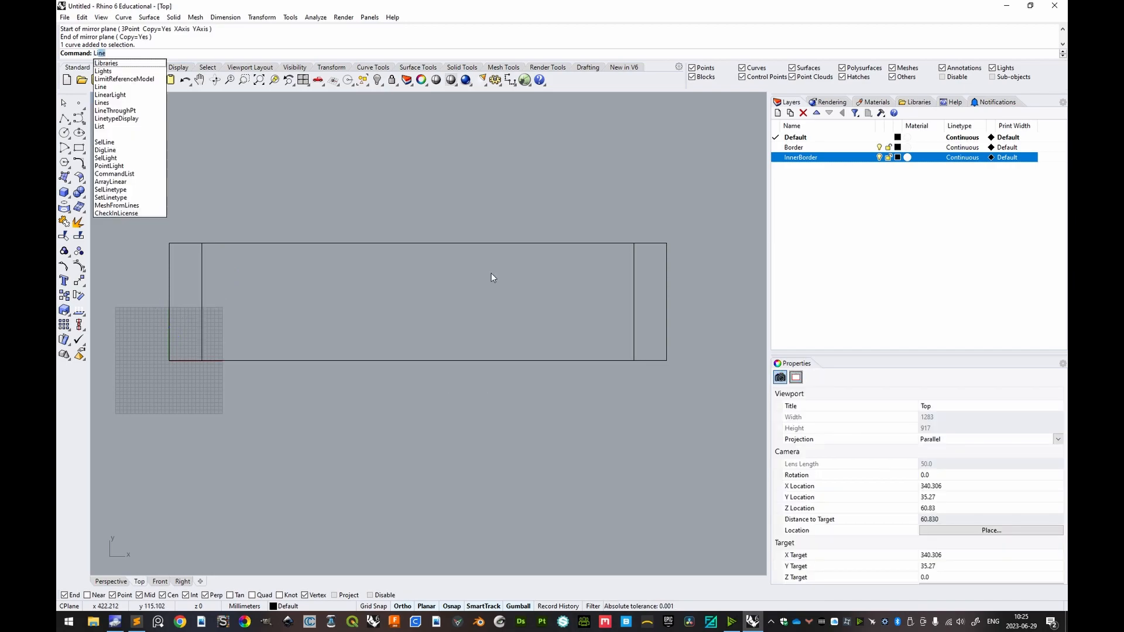
Draw a line along the border rectangle's upper edge, from its upper-left corner to its upper-right corner.
{"action": "key", "text": "Return"}
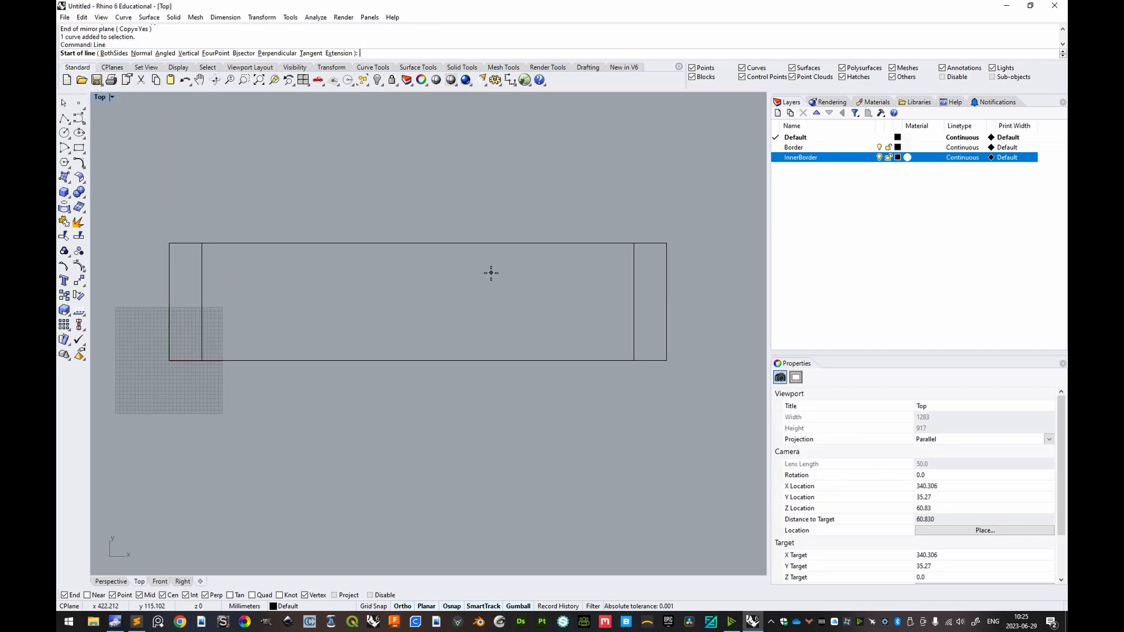
{"action": "left_click", "coordinate": [170, 243]}
{"action": "left_click", "coordinate": [665, 244]}
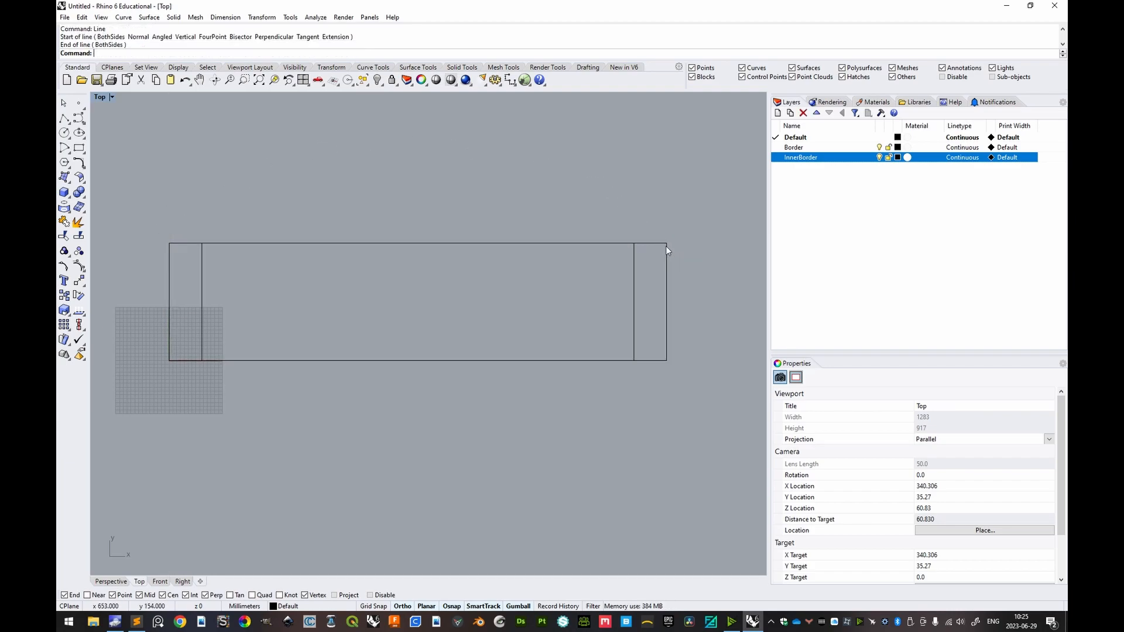
Select the last drawn horizontal line with SelLast and move it -30 mm along Y using the gumball.
{"action": "type", "text": "SelLast"}
{"action": "key", "text": "Return"}
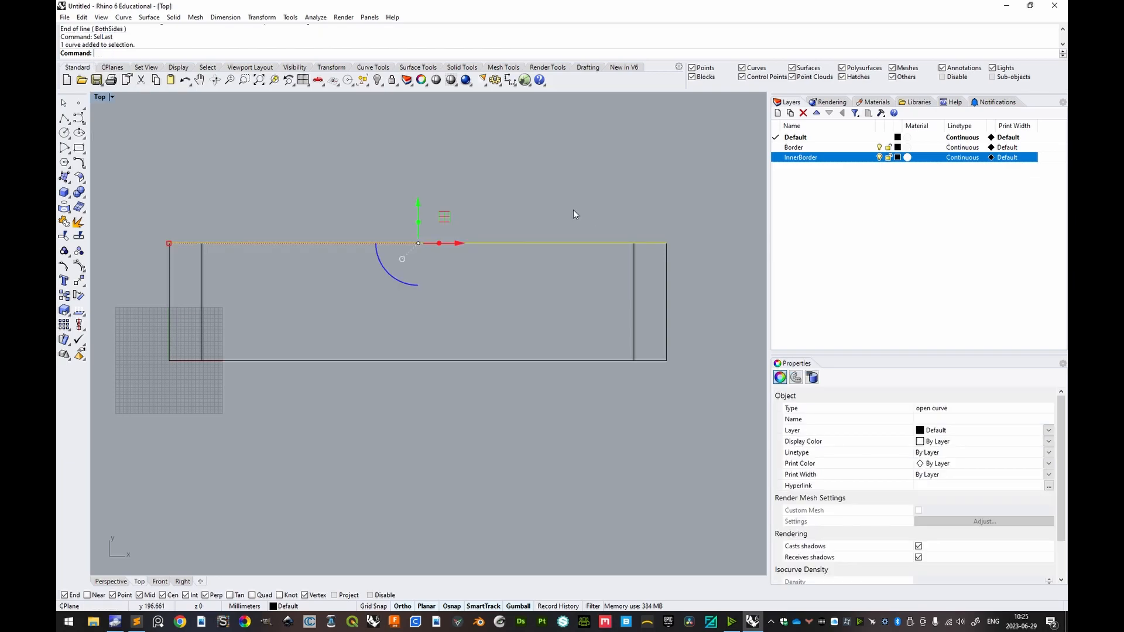
{"action": "left_click", "coordinate": [419, 203]}
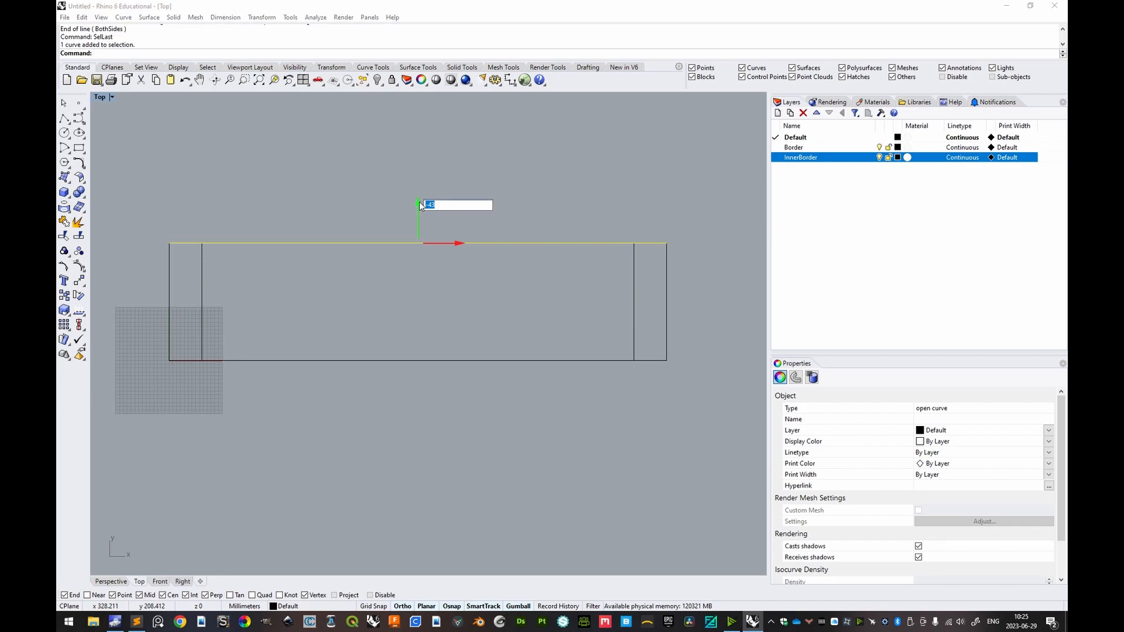
{"action": "type", "text": "-30"}
{"action": "key", "text": "Return"}
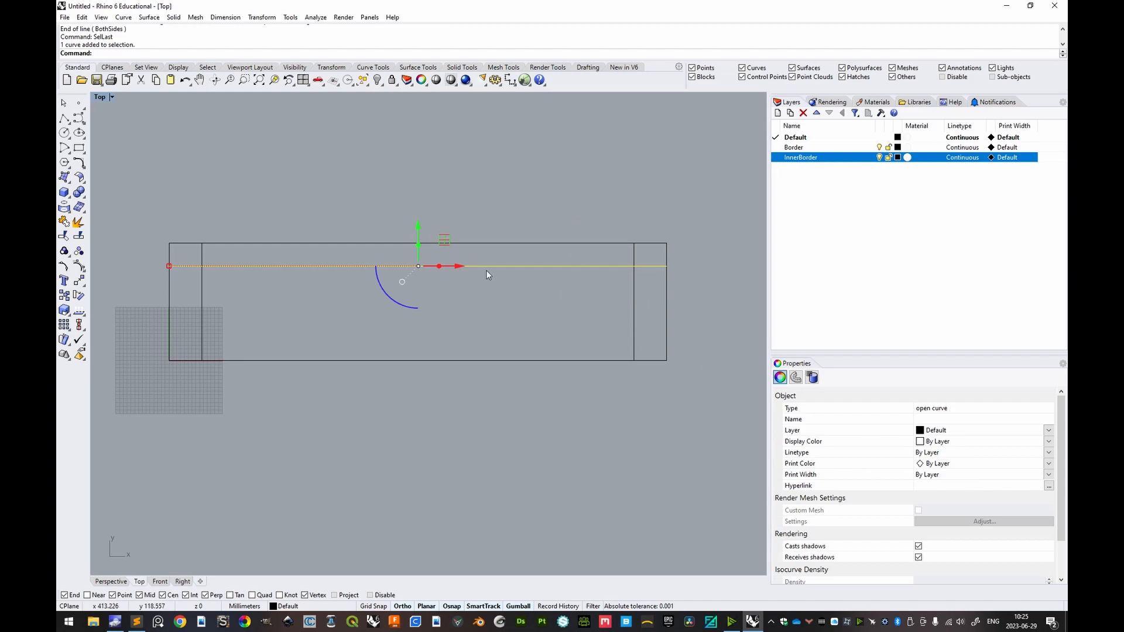
Move the selected horizontal line to the InnerBorder layer and draw a line along the border rectangle's lower edge, corner to corner.
{"action": "right_click", "coordinate": [806, 161]}
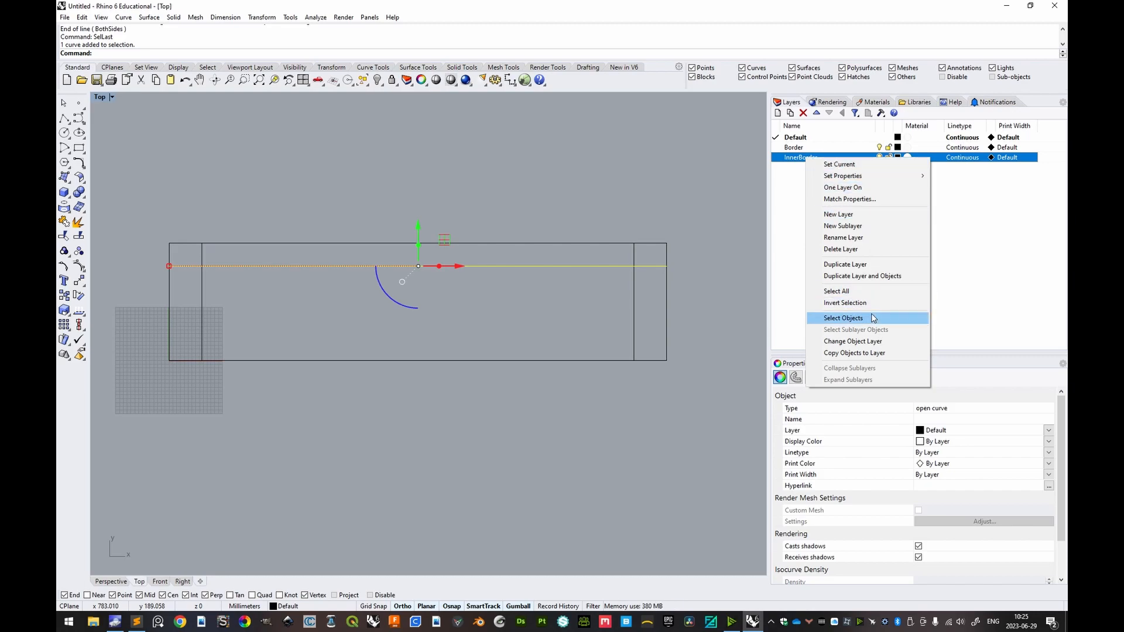
{"action": "left_click", "coordinate": [863, 342]}
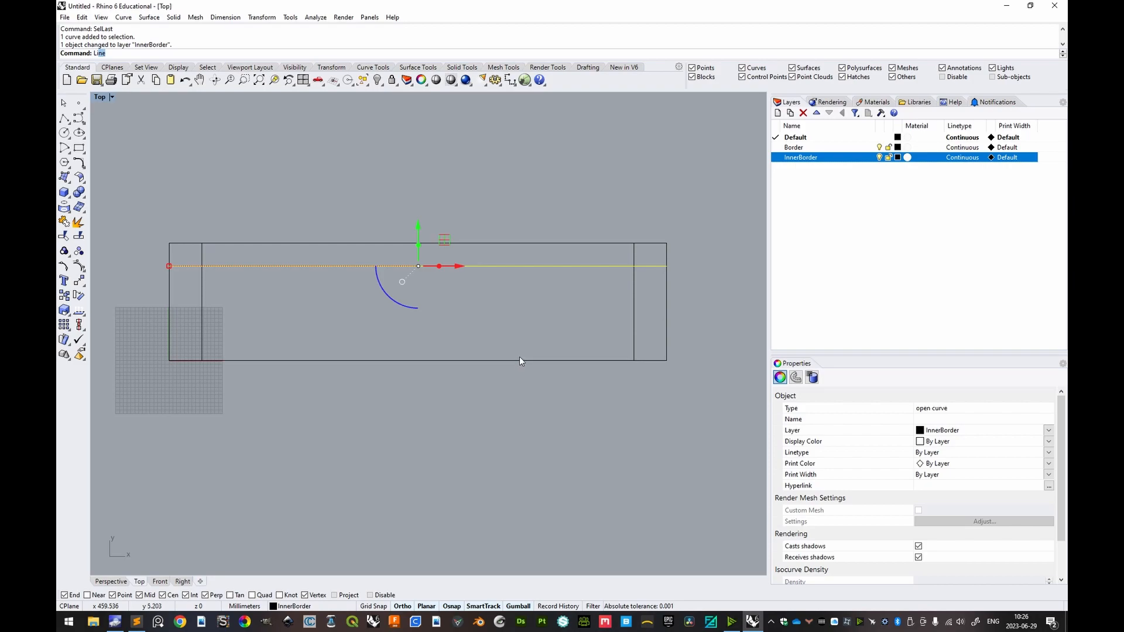
{"action": "key", "text": "Return"}
{"action": "left_click", "coordinate": [169, 360]}
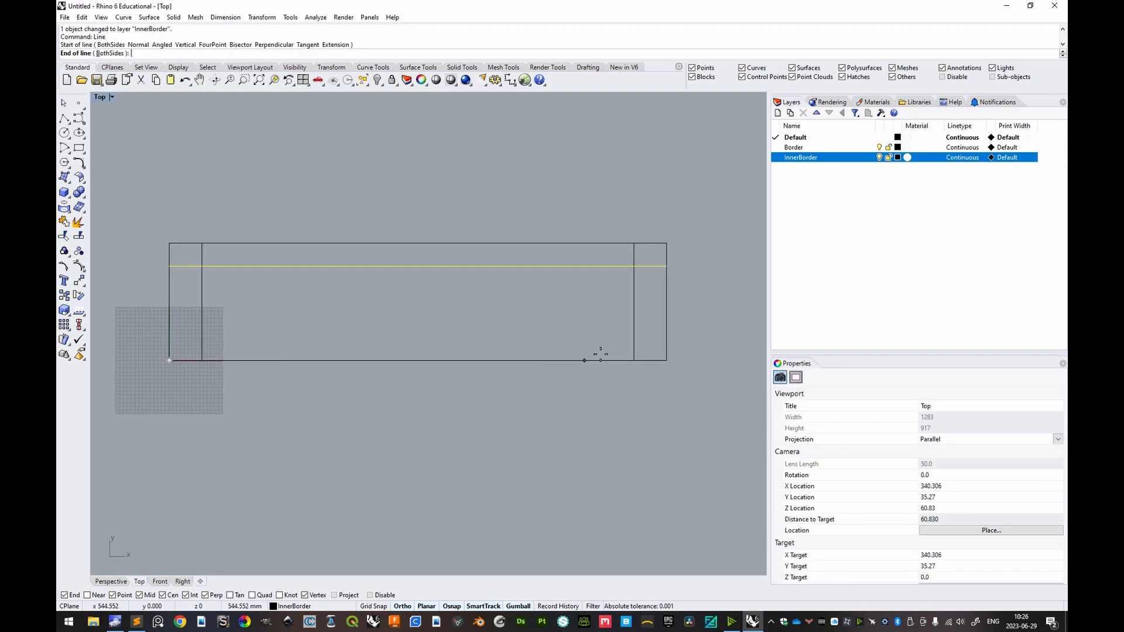
{"action": "left_click", "coordinate": [667, 360]}
Select the lower-edge line with SelLast, move it 13 mm along Y using the gumball, and clear the selection.
{"action": "type", "text": "SelLast"}
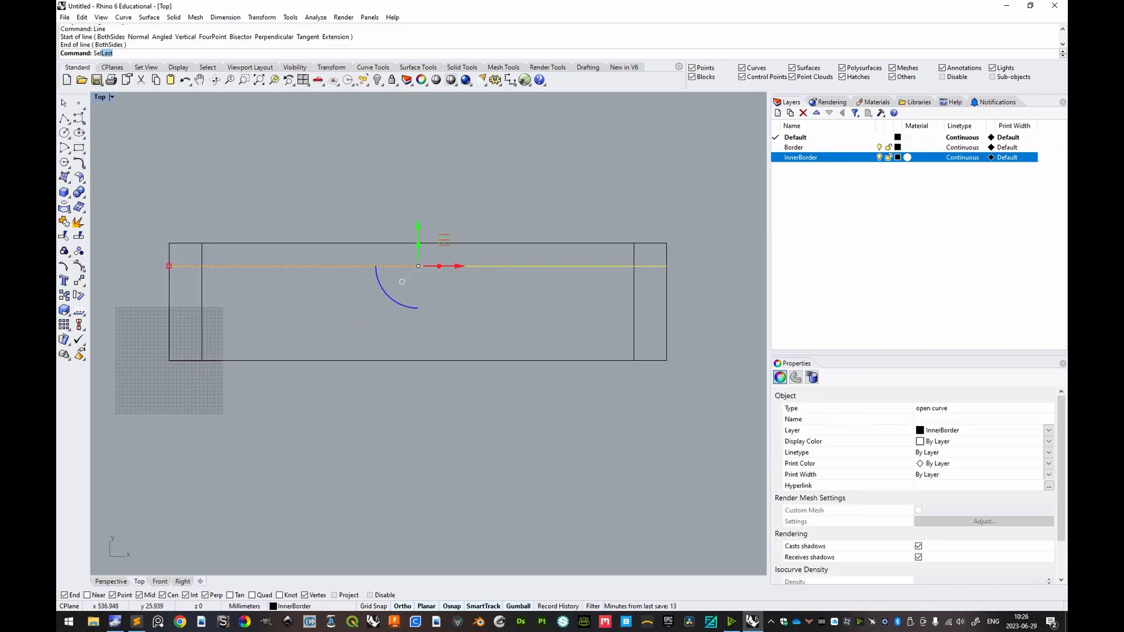
{"action": "key", "text": "Return"}
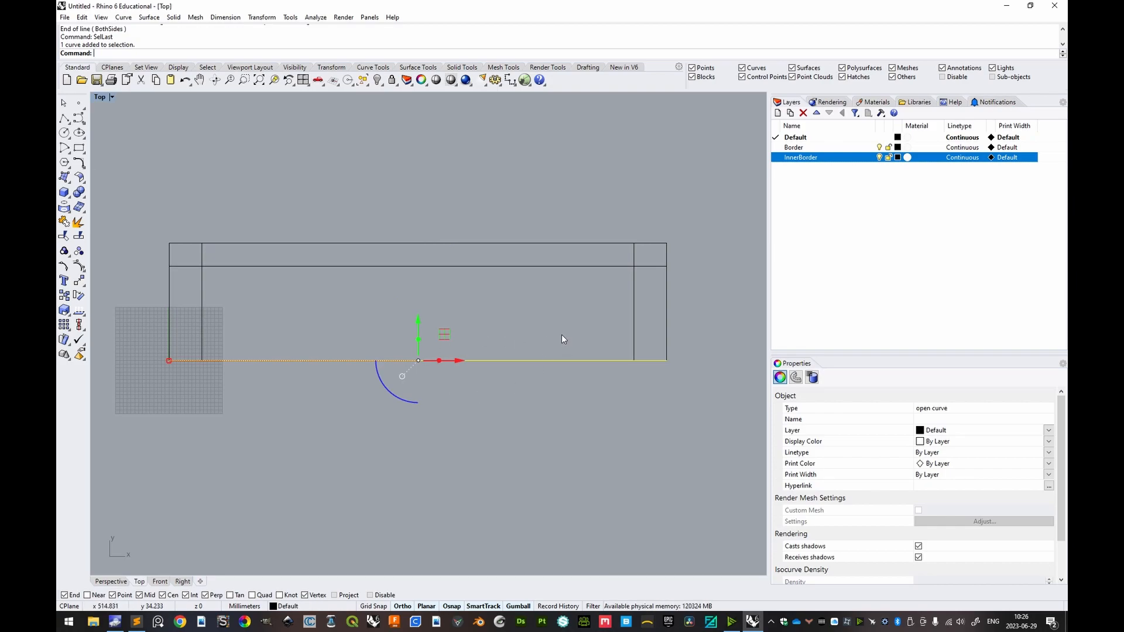
{"action": "left_click", "coordinate": [418, 325]}
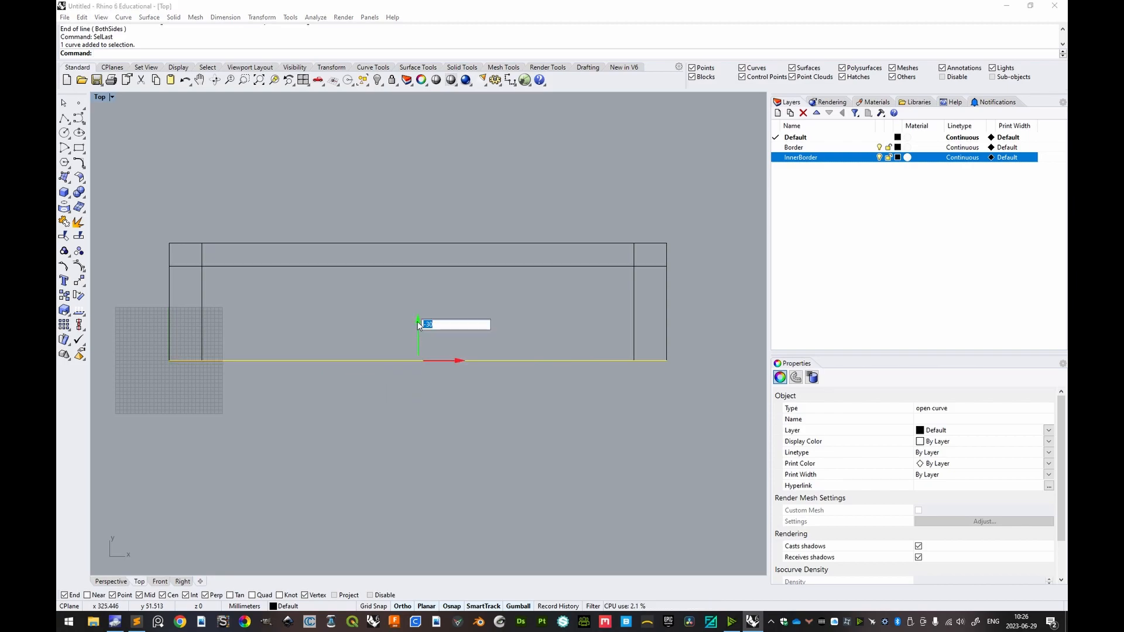
{"action": "type", "text": "13"}
{"action": "key", "text": "Return"}
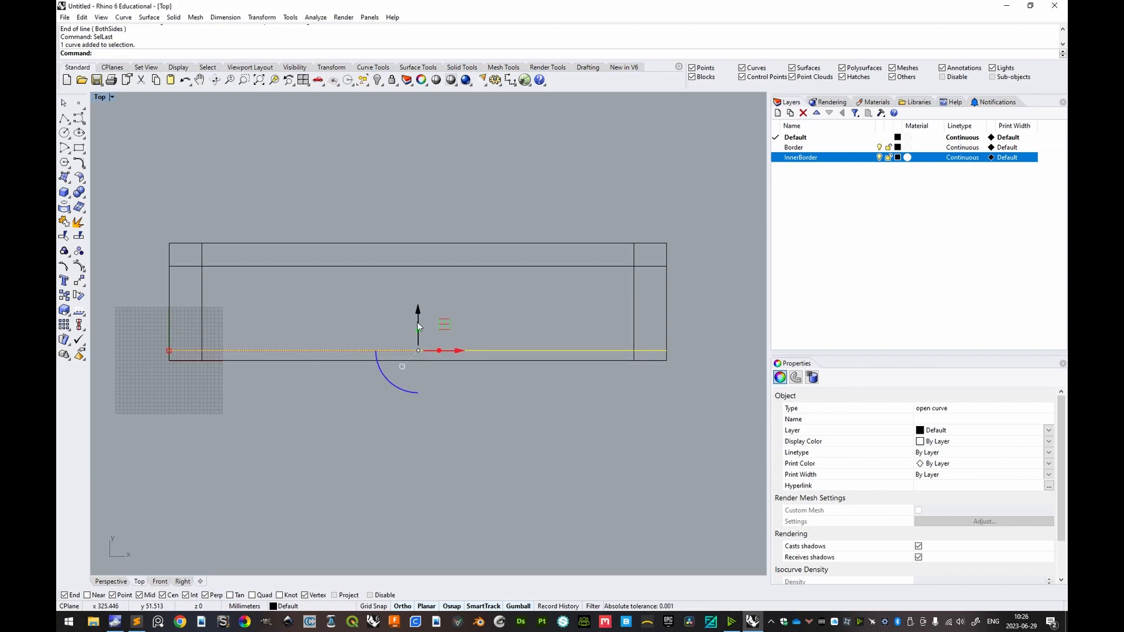
{"action": "left_click", "coordinate": [585, 309]}
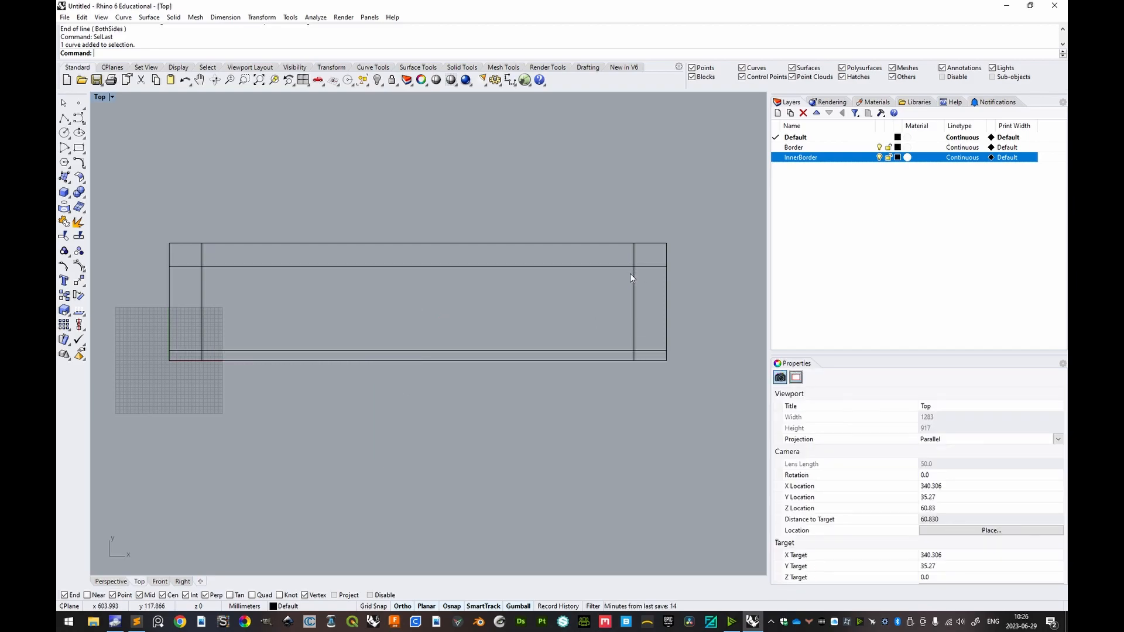
Select the four inner lines and trim their overhanging ends at all four corners so they form an inner rectangle.
{"action": "left_click_drag", "start_coordinate": [230, 343], "coordinate": [190, 353]}
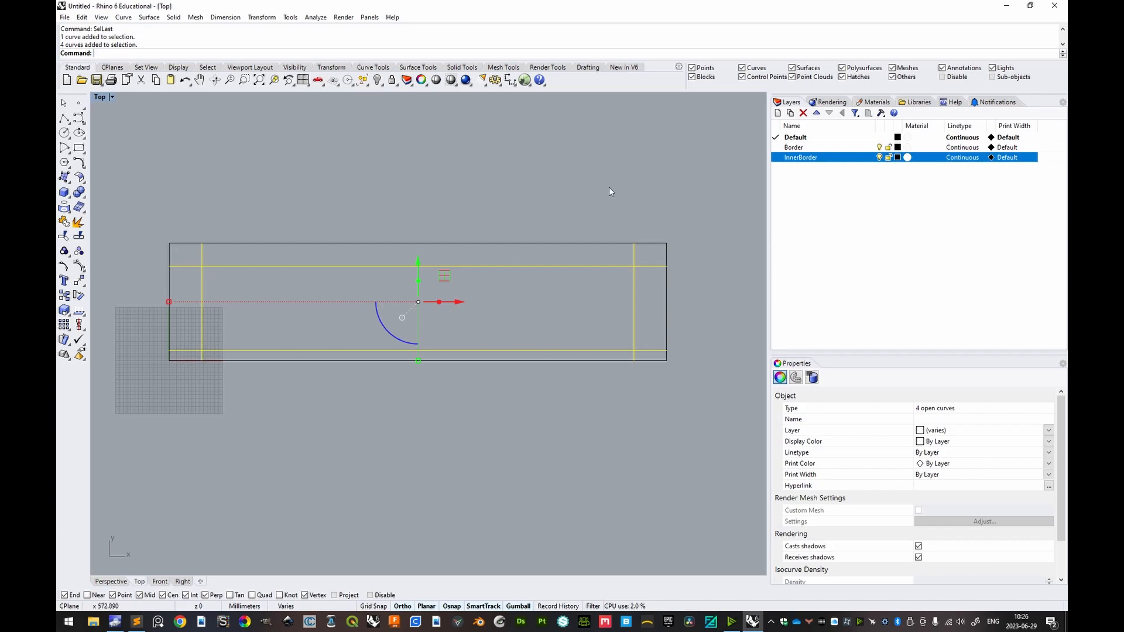
{"action": "left_click", "coordinate": [489, 168]}
{"action": "left_click_drag", "start_coordinate": [652, 252], "coordinate": [294, 359]}
{"action": "left_click_drag", "start_coordinate": [203, 360], "coordinate": [195, 357]}
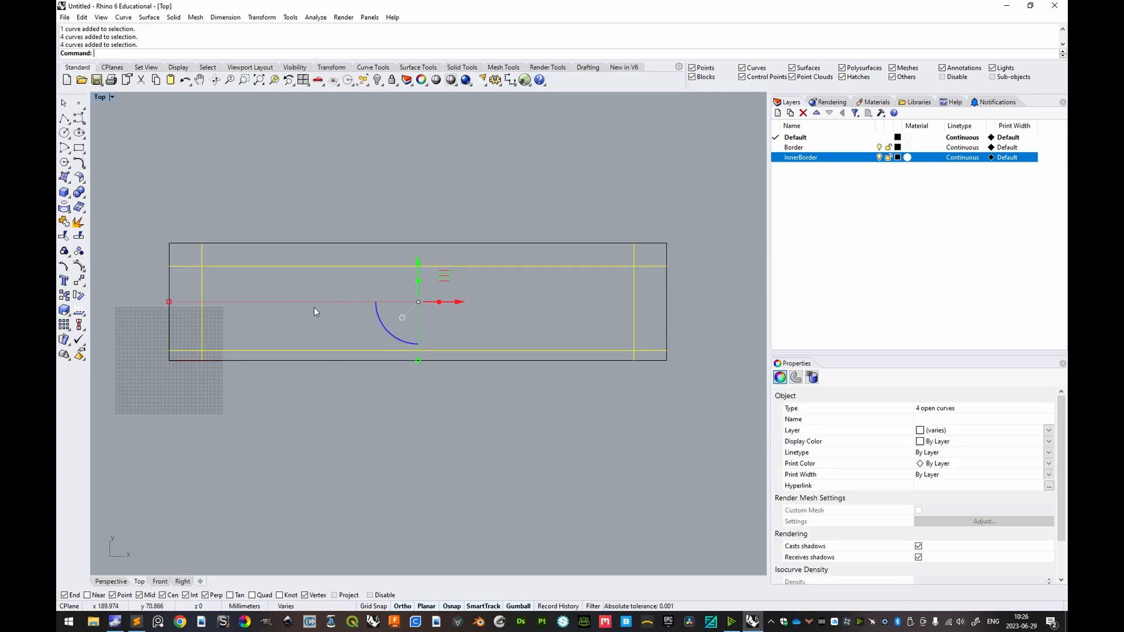
{"action": "key", "text": "Return"}
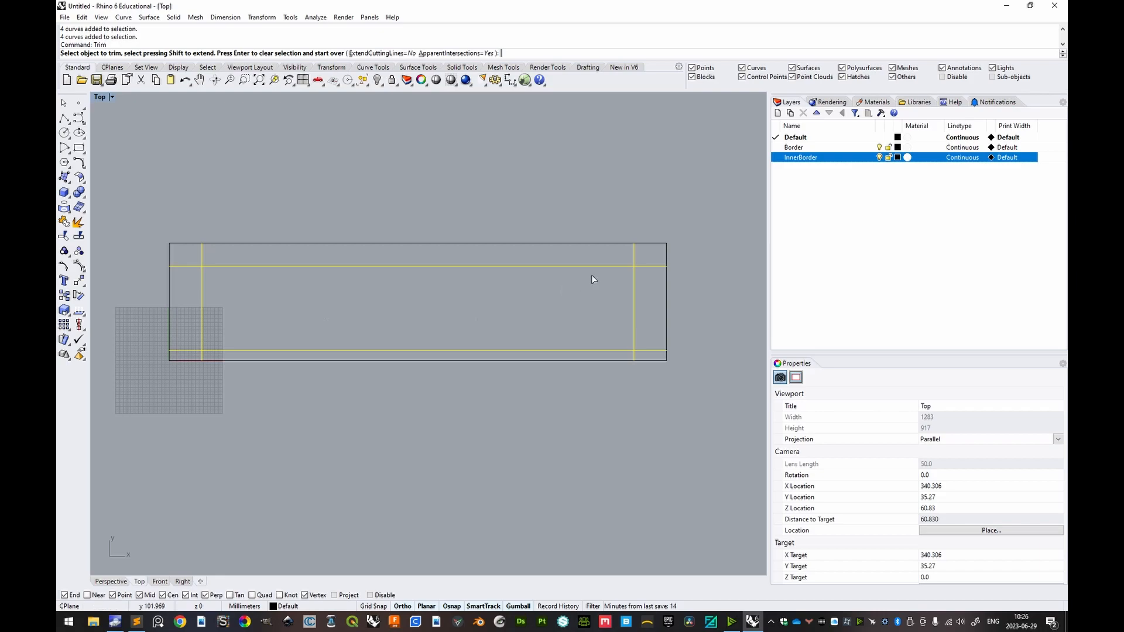
{"action": "left_click", "coordinate": [635, 251]}
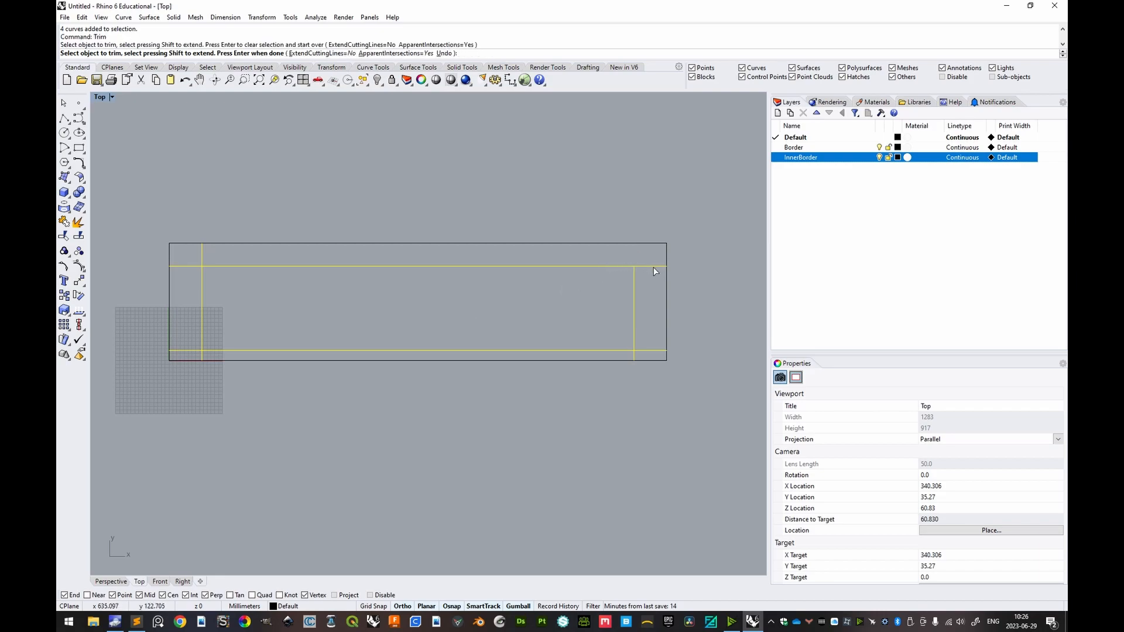
{"action": "left_click", "coordinate": [654, 266]}
{"action": "left_click", "coordinate": [202, 255]}
{"action": "left_click", "coordinate": [184, 267]}
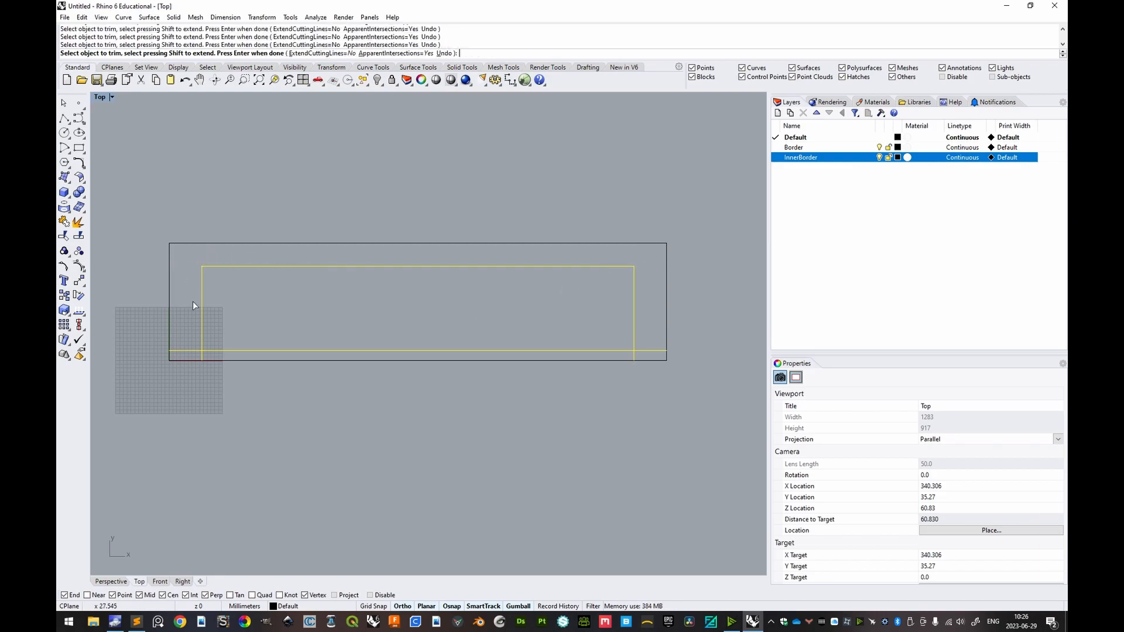
{"action": "left_click", "coordinate": [202, 356]}
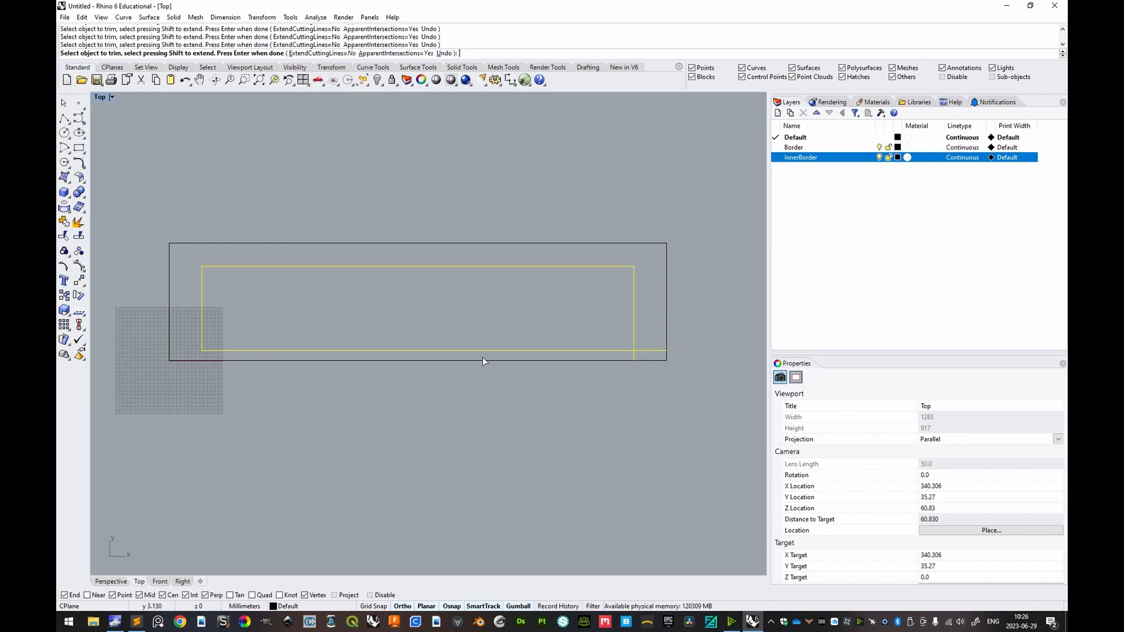
{"action": "left_click", "coordinate": [635, 351]}
{"action": "key", "text": "Return"}
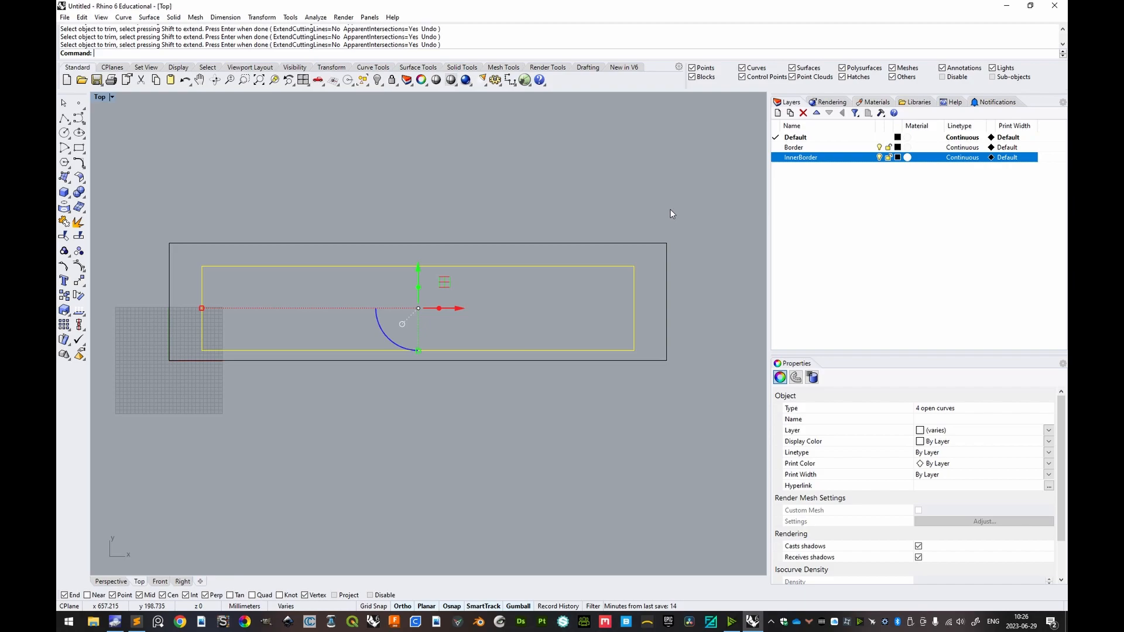
Join the four trimmed inner lines into one closed curve and clear the selection.
{"action": "type", "text": "Join"}
{"action": "key", "text": "Return"}
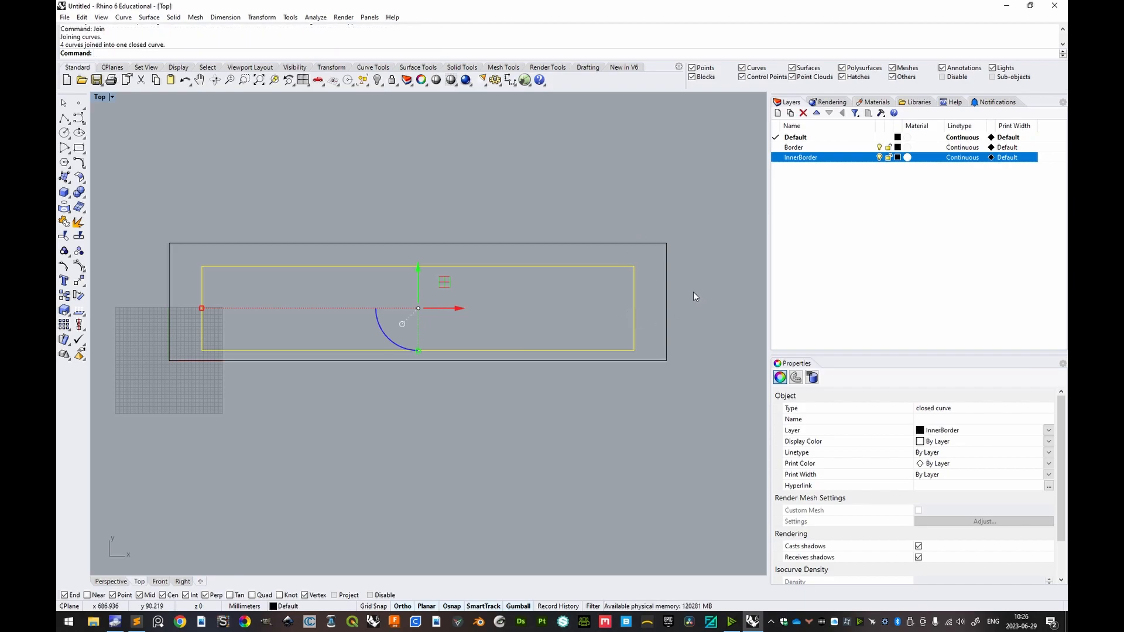
{"action": "left_click", "coordinate": [710, 293]}
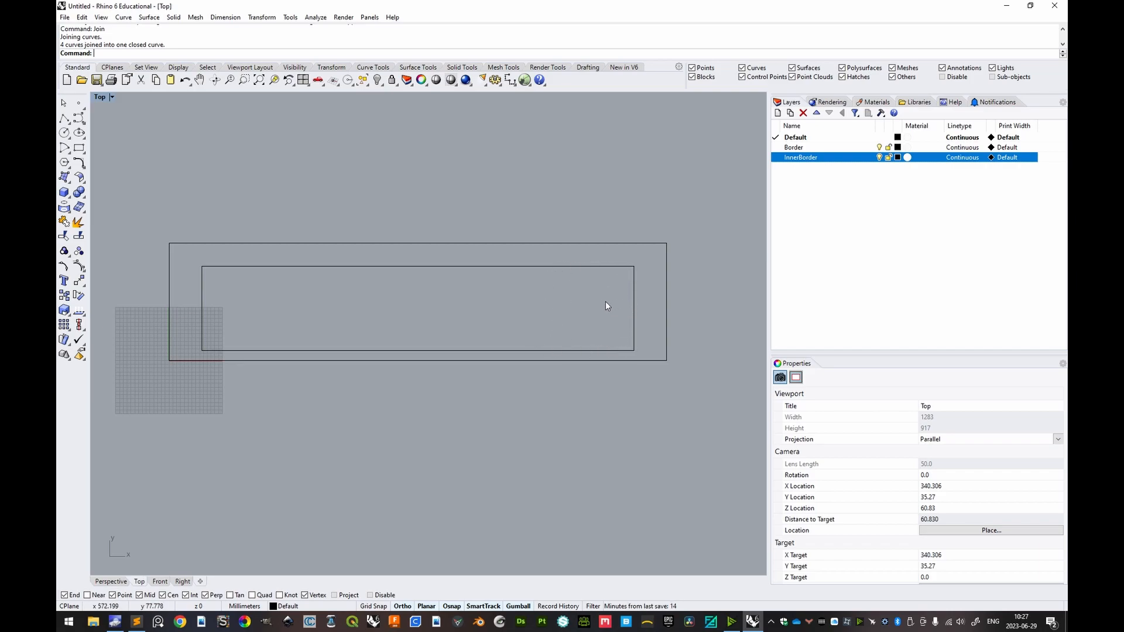
Draw a 2Point circle whose diameter runs from the inner rectangle's upper-right corner to its lower-right corner.
{"action": "type", "text": "ircle"}
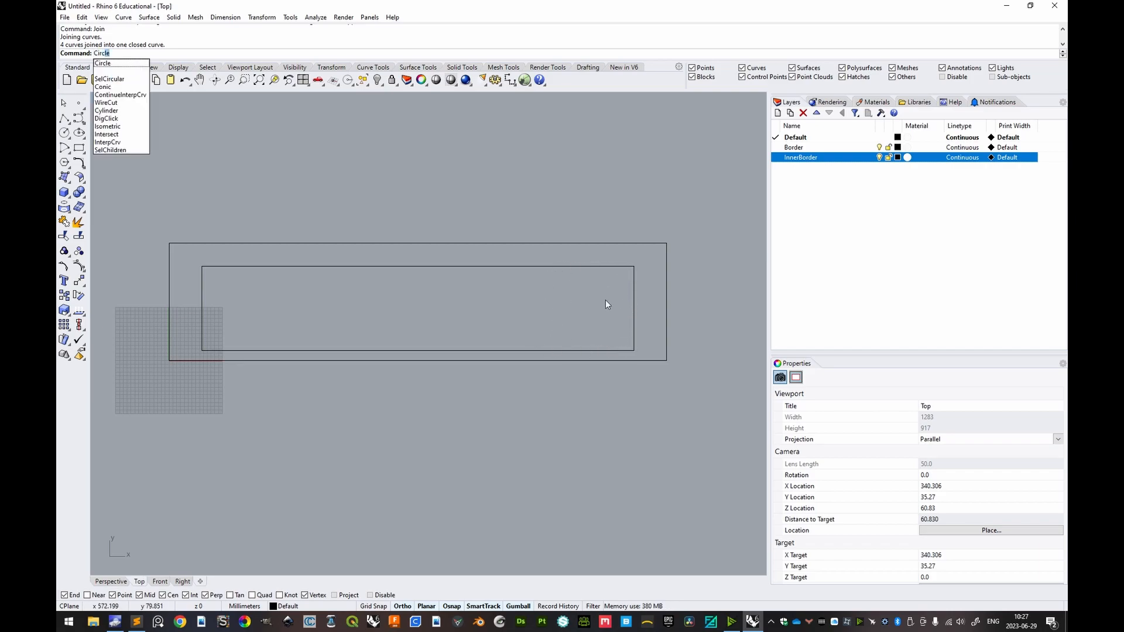
{"action": "key", "text": "Return"}
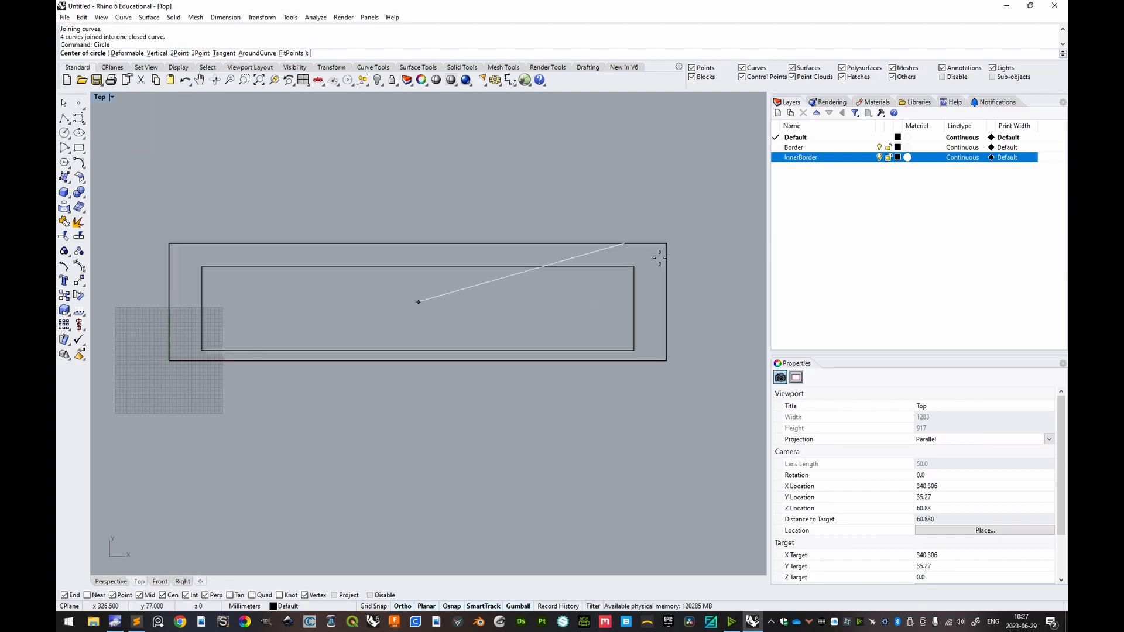
{"action": "left_click", "coordinate": [179, 54]}
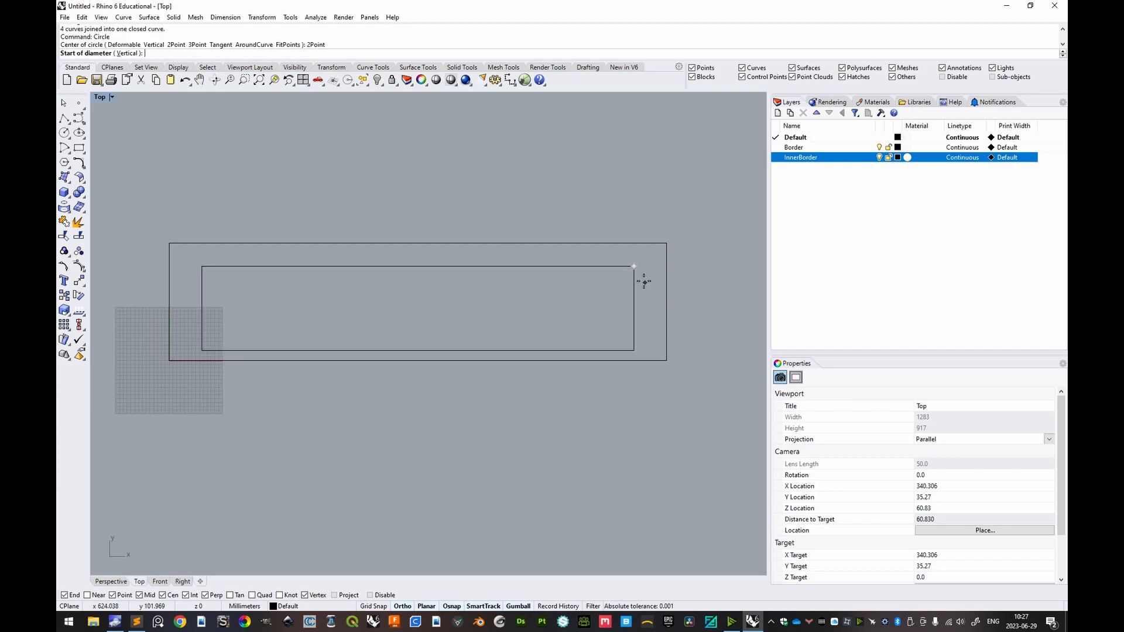
{"action": "left_click", "coordinate": [634, 267]}
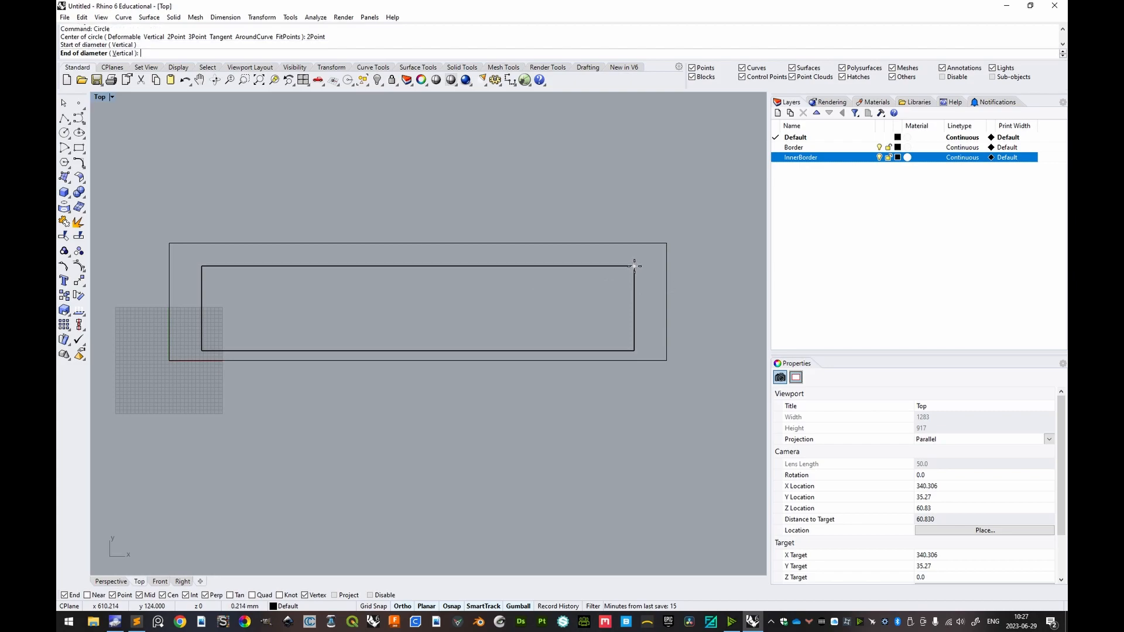
{"action": "left_click", "coordinate": [634, 352]}
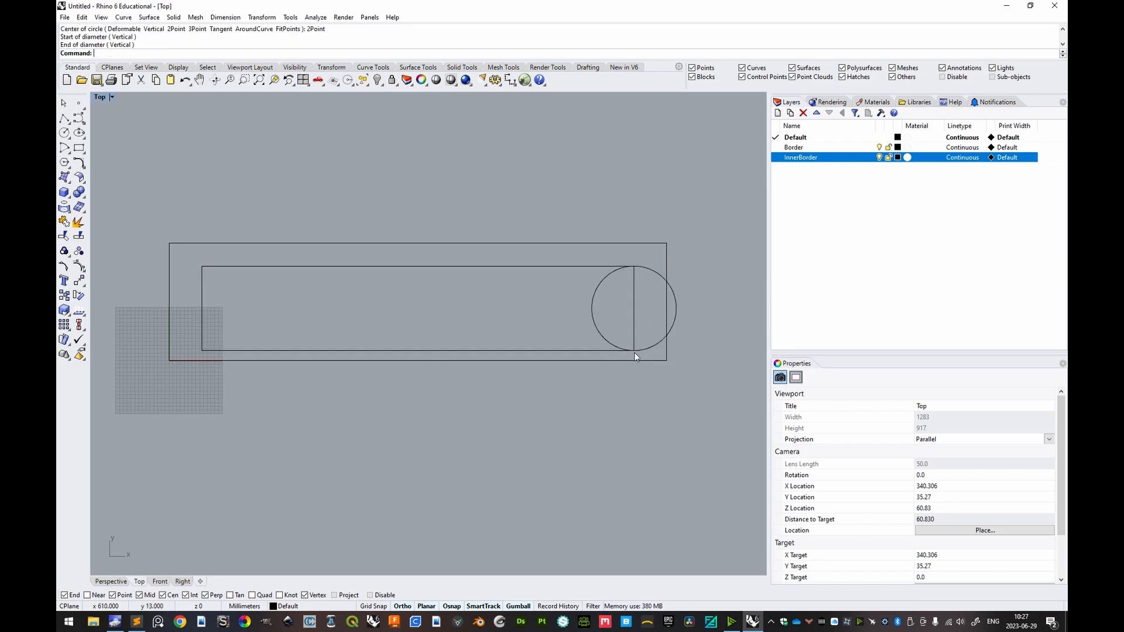
Move the circle from its rightmost point to the midpoint of the inner rectangle's right edge, and deselect it.
{"action": "left_click", "coordinate": [675, 314]}
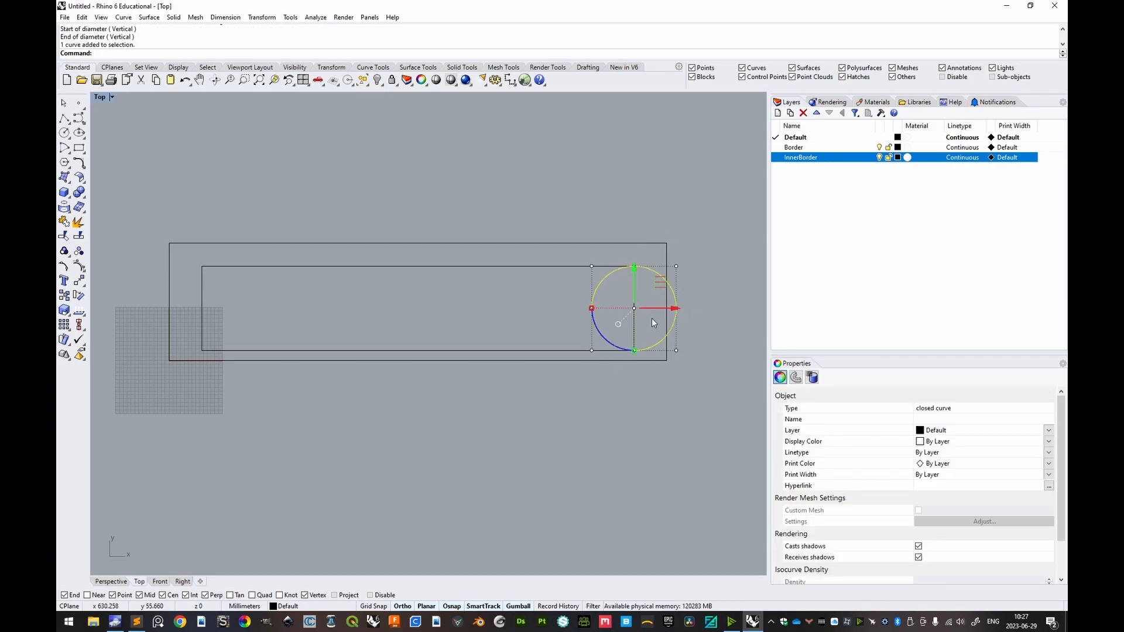
{"action": "scroll", "coordinate": [682, 308], "scroll_direction": "up", "scroll_amount": 5}
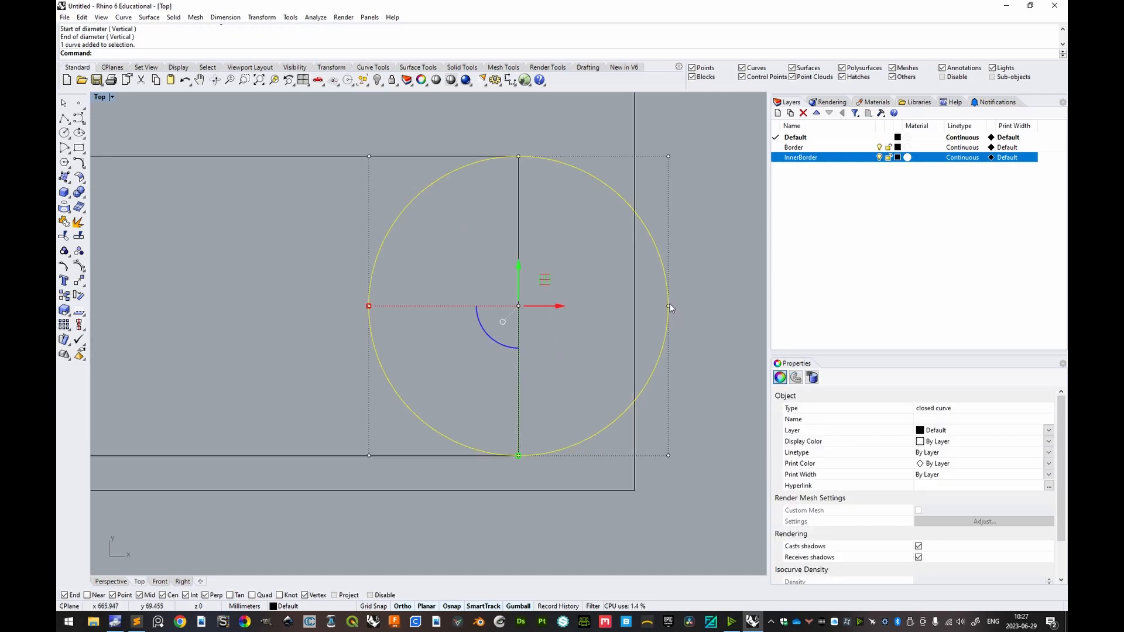
{"action": "scroll", "coordinate": [684, 302], "scroll_direction": "down", "scroll_amount": 3}
{"action": "right_click_drag", "start_coordinate": [667, 305], "coordinate": [668, 306]}
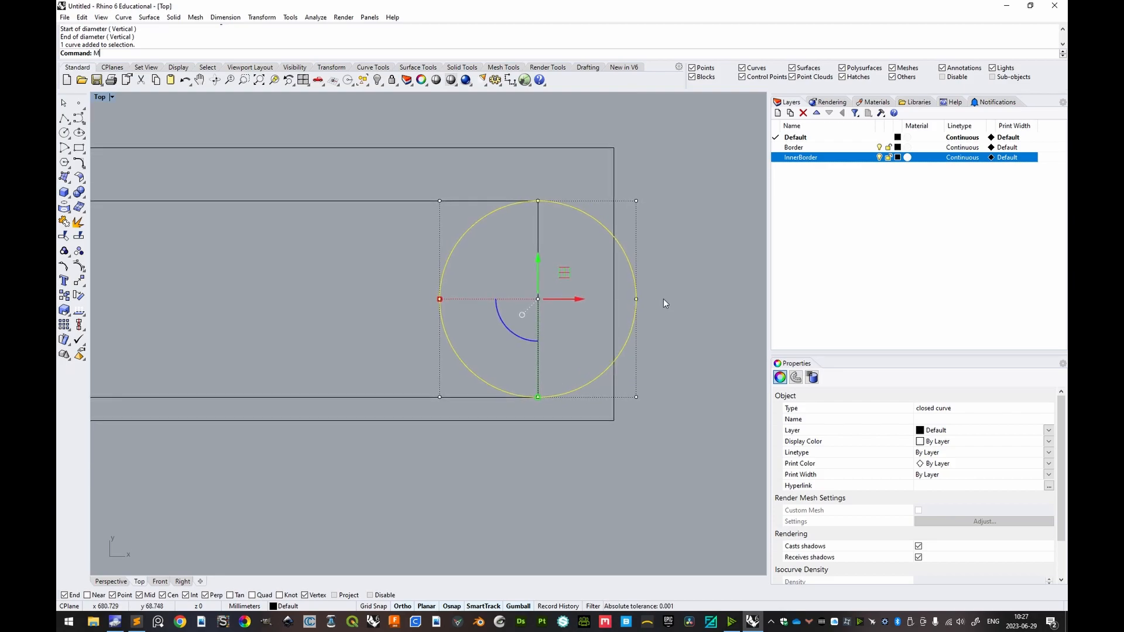
{"action": "key", "text": "Return"}
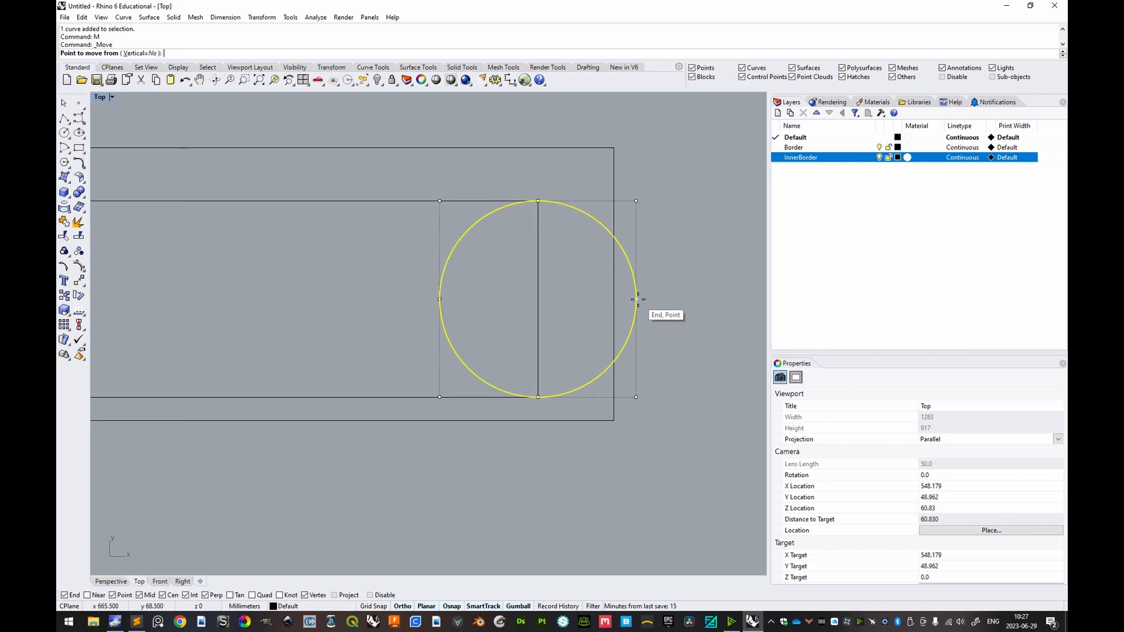
{"action": "left_click", "coordinate": [637, 300]}
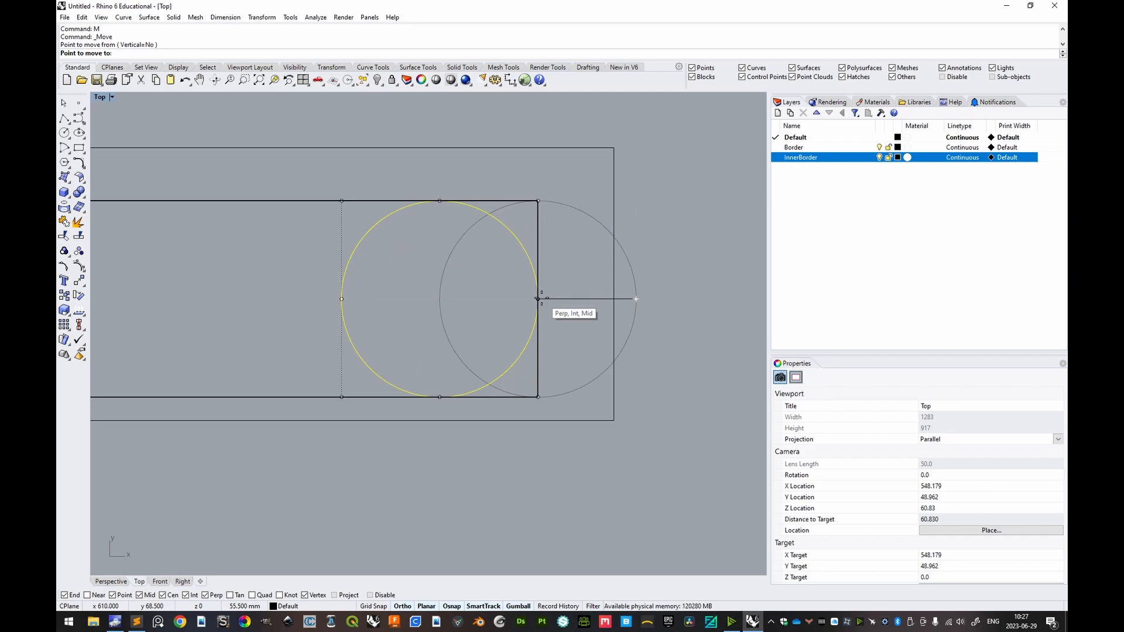
{"action": "left_click", "coordinate": [537, 299]}
{"action": "scroll", "coordinate": [494, 258], "scroll_direction": "down", "scroll_amount": 3}
{"action": "scroll", "coordinate": [466, 258], "scroll_direction": "up", "scroll_amount": 1}
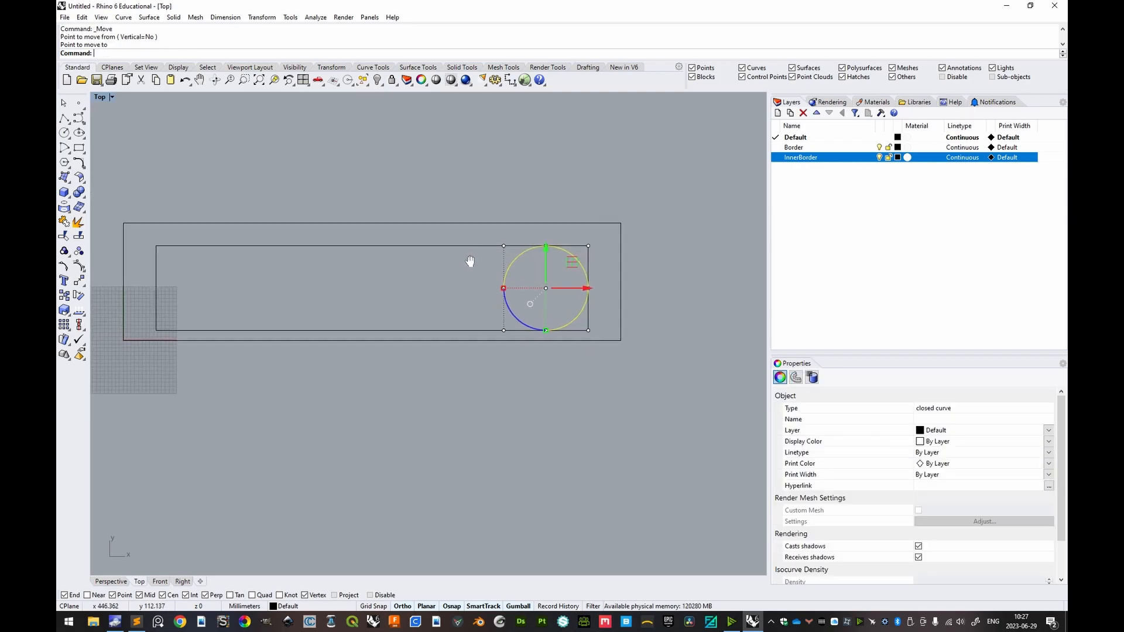
{"action": "left_click", "coordinate": [442, 269]}
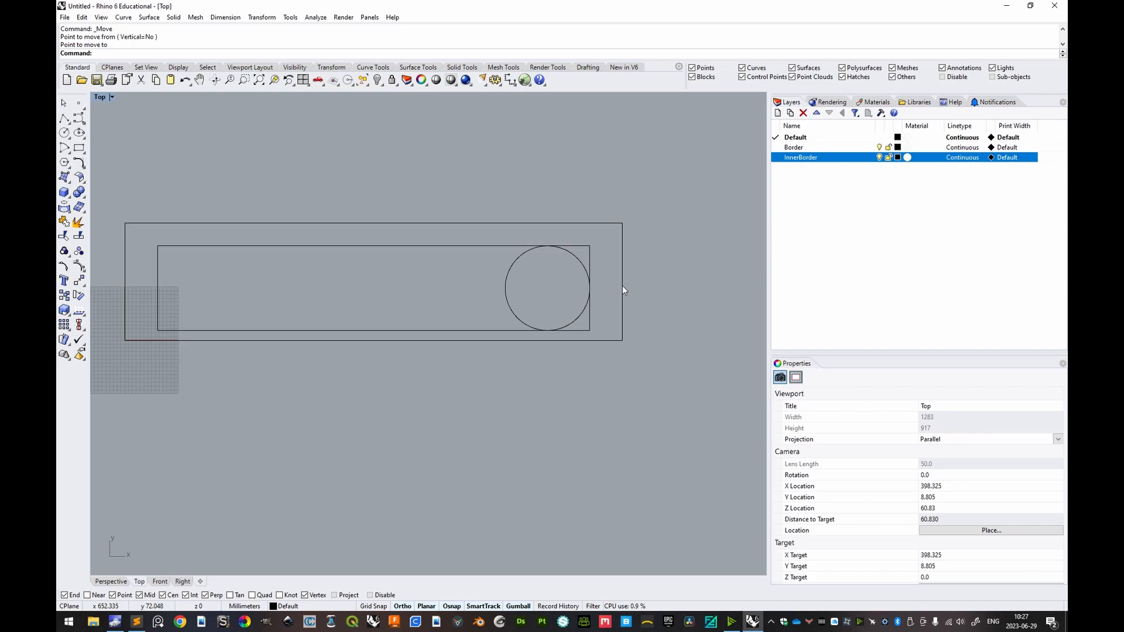
Hide the InnerBorder layer to check the circle against the outer border, and show the layer again.
{"action": "scroll", "coordinate": [577, 264], "scroll_direction": "down", "scroll_amount": 2}
{"action": "right_click_drag", "start_coordinate": [578, 264], "coordinate": [568, 282]}
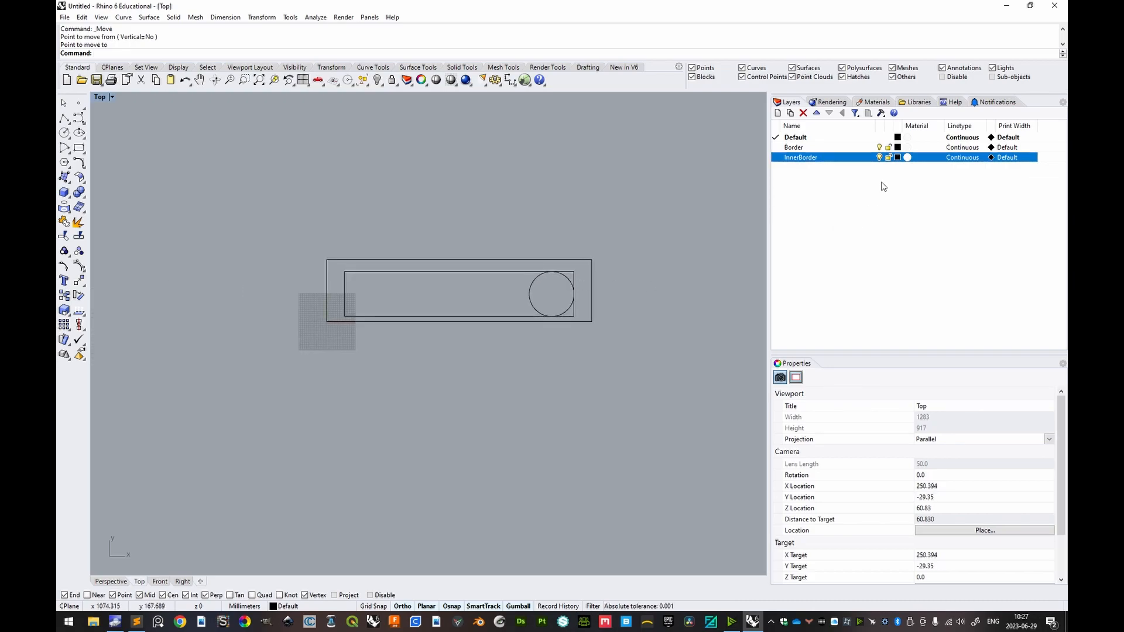
{"action": "left_click", "coordinate": [879, 157]}
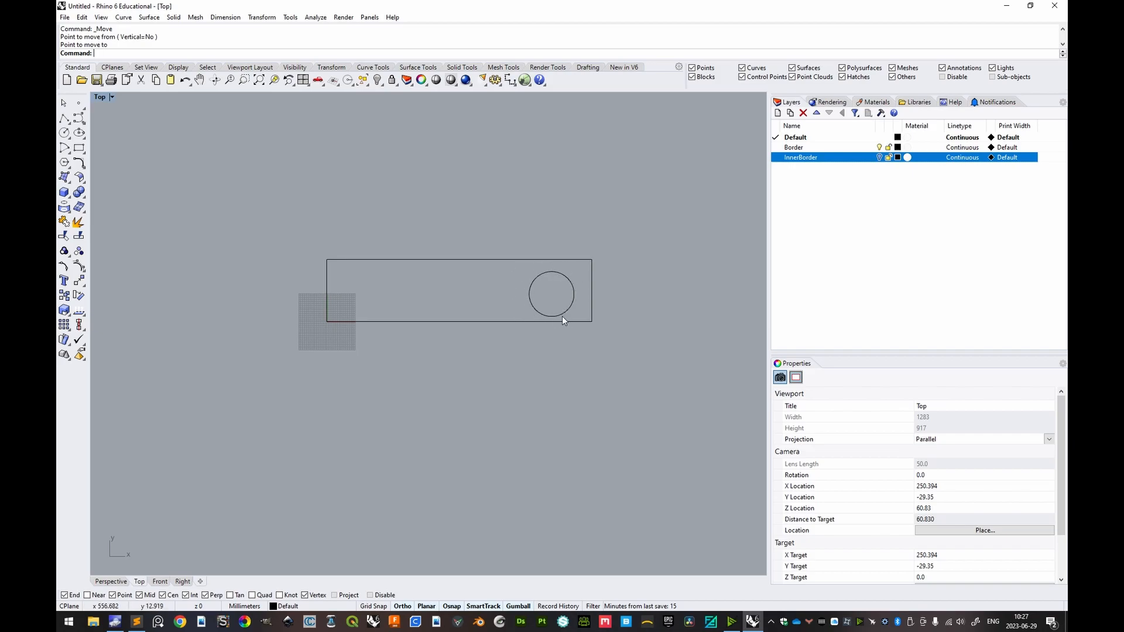
{"action": "scroll", "coordinate": [554, 292], "scroll_direction": "up", "scroll_amount": 4}
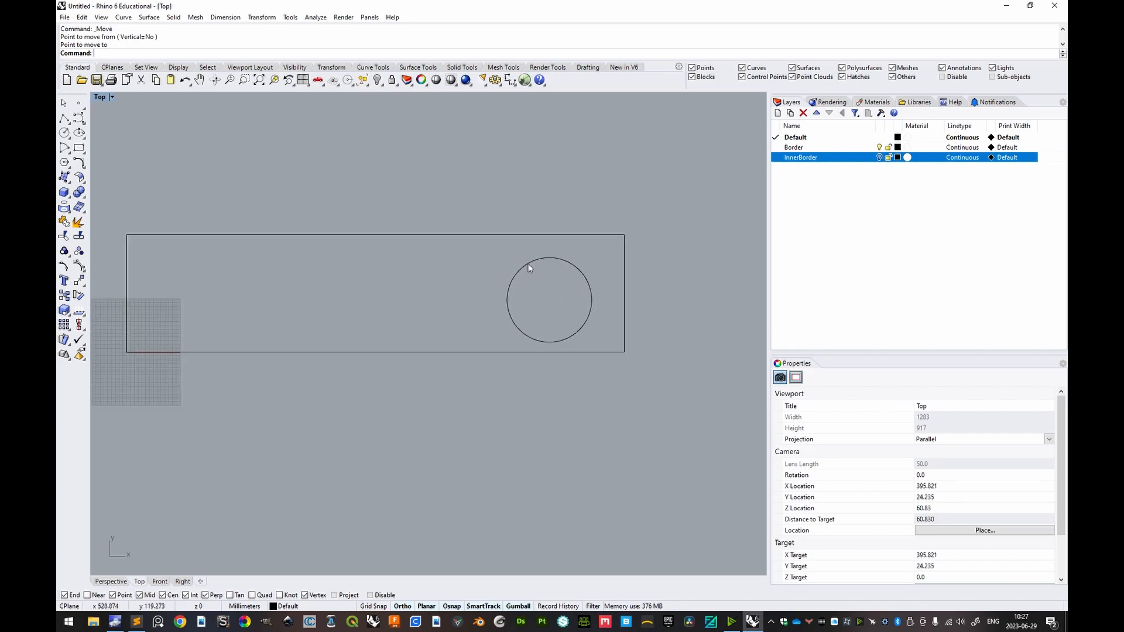
{"action": "left_click", "coordinate": [880, 157]}
{"action": "right_click_drag", "start_coordinate": [554, 294], "coordinate": [593, 282]}
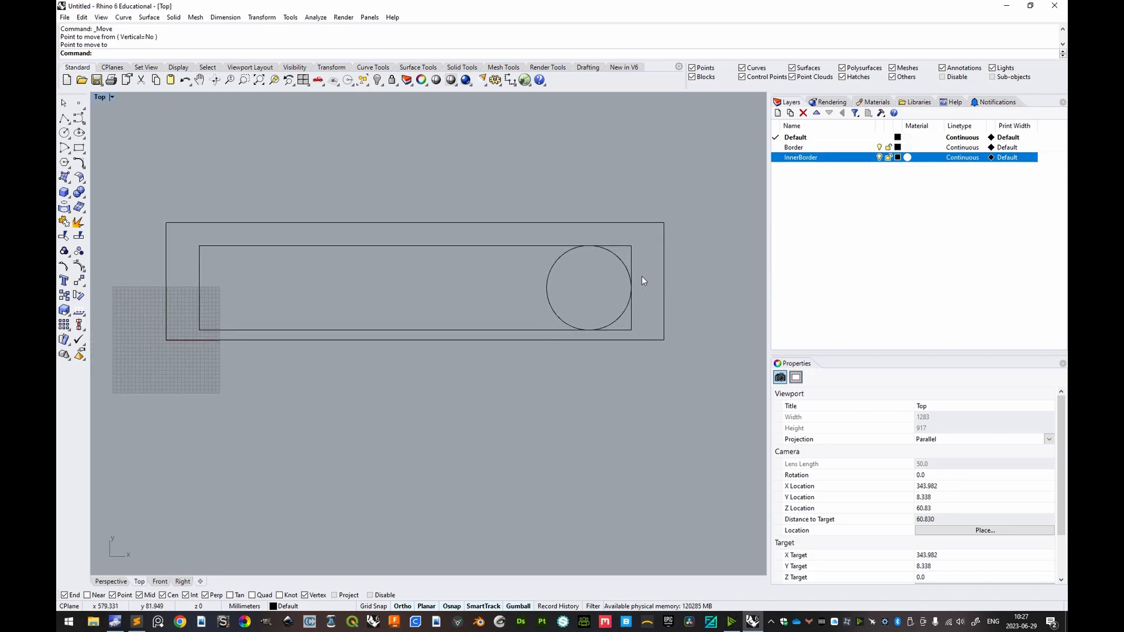
Create a new layer named Circles.
{"action": "left_click", "coordinate": [777, 113]}
{"action": "type", "text": "Circles"}
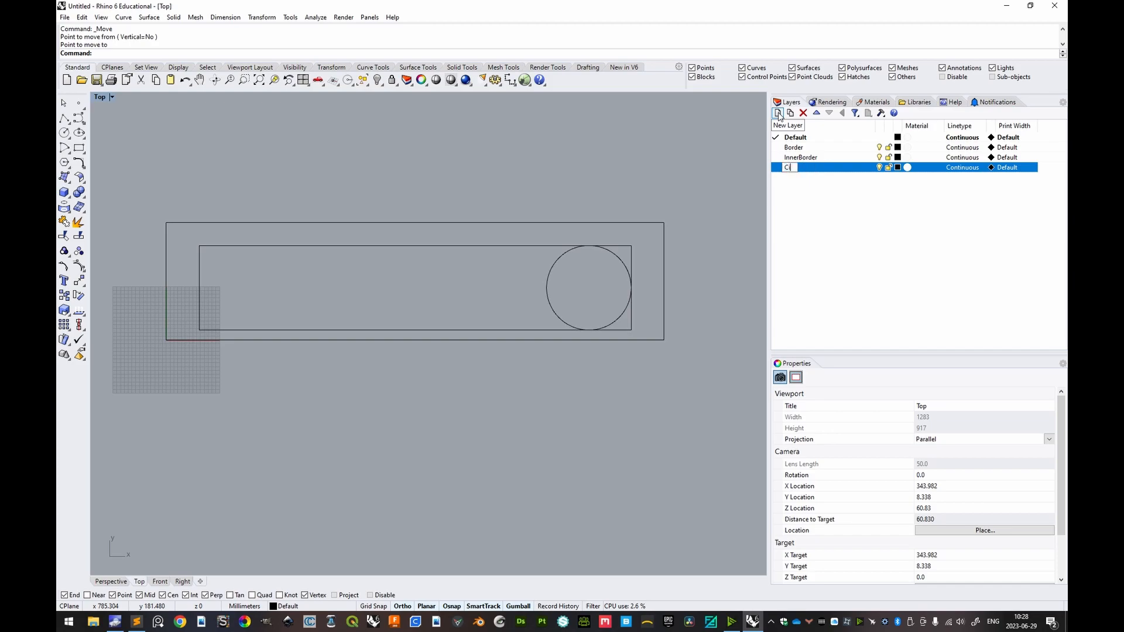
{"action": "key", "text": "Return"}
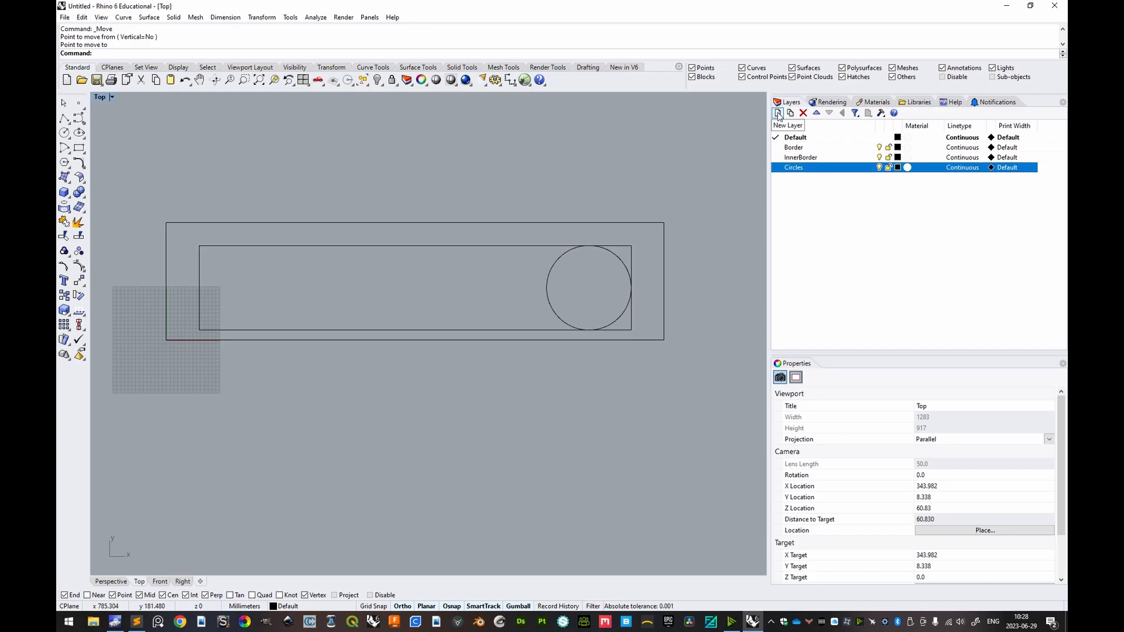
Move the circle at the right end of the inner rectangle to the Circles layer and deselect it.
{"action": "left_click", "coordinate": [619, 258]}
{"action": "right_click", "coordinate": [801, 168]}
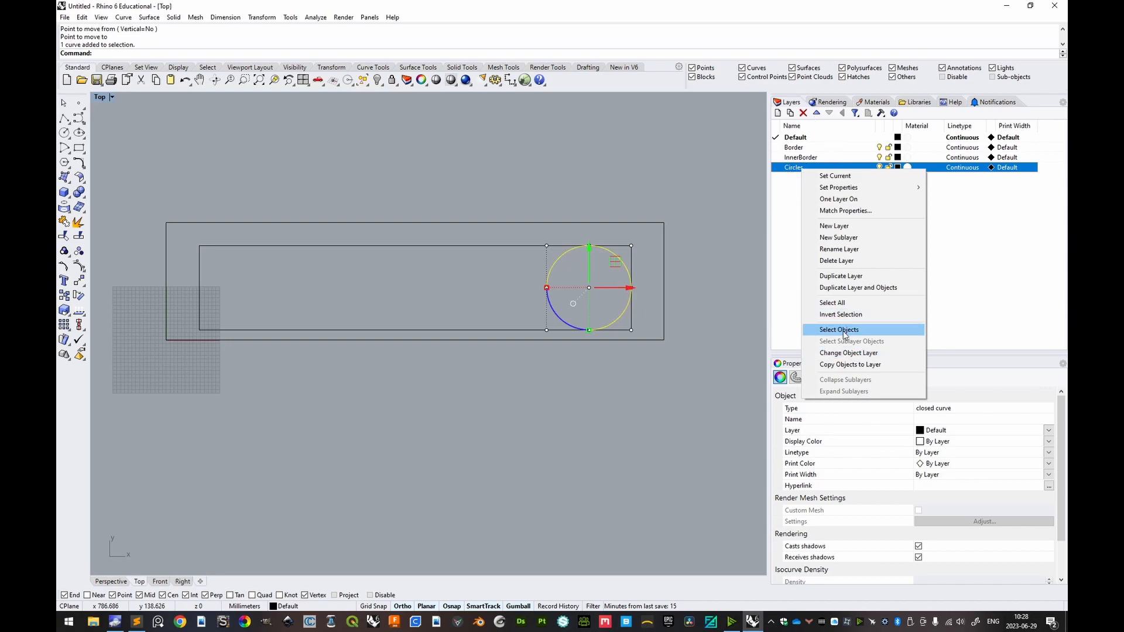
{"action": "left_click", "coordinate": [851, 353]}
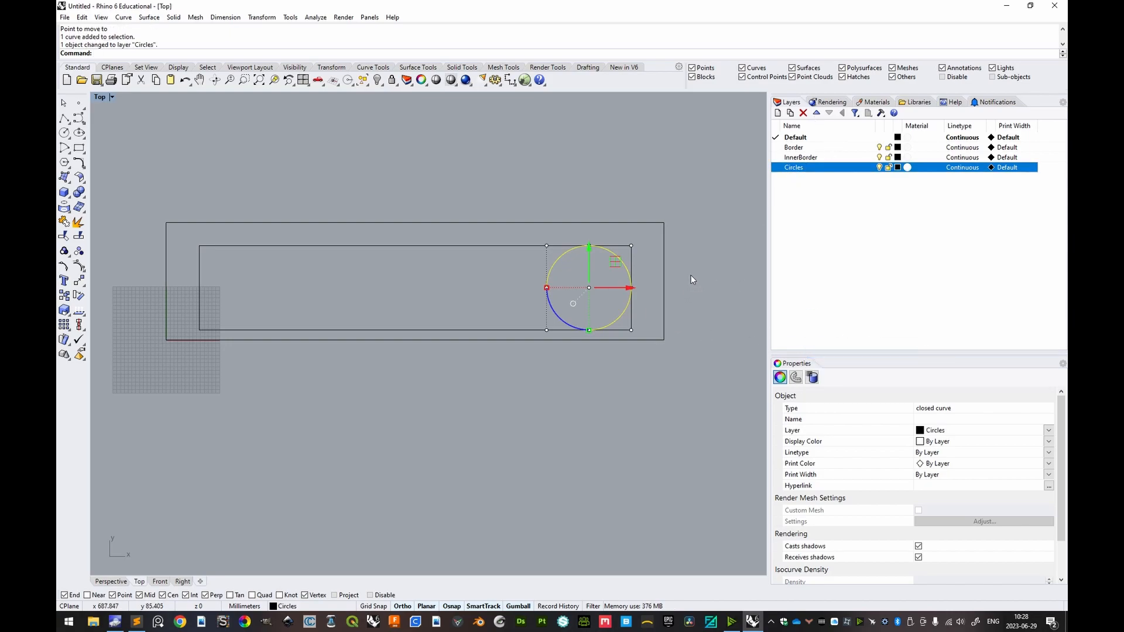
{"action": "key", "text": "Escape"}
{"action": "scroll", "coordinate": [591, 272], "scroll_direction": "up", "scroll_amount": 4}
{"action": "right_click_drag", "start_coordinate": [618, 273], "coordinate": [631, 293]}
{"action": "scroll", "coordinate": [660, 266], "scroll_direction": "down", "scroll_amount": 2}
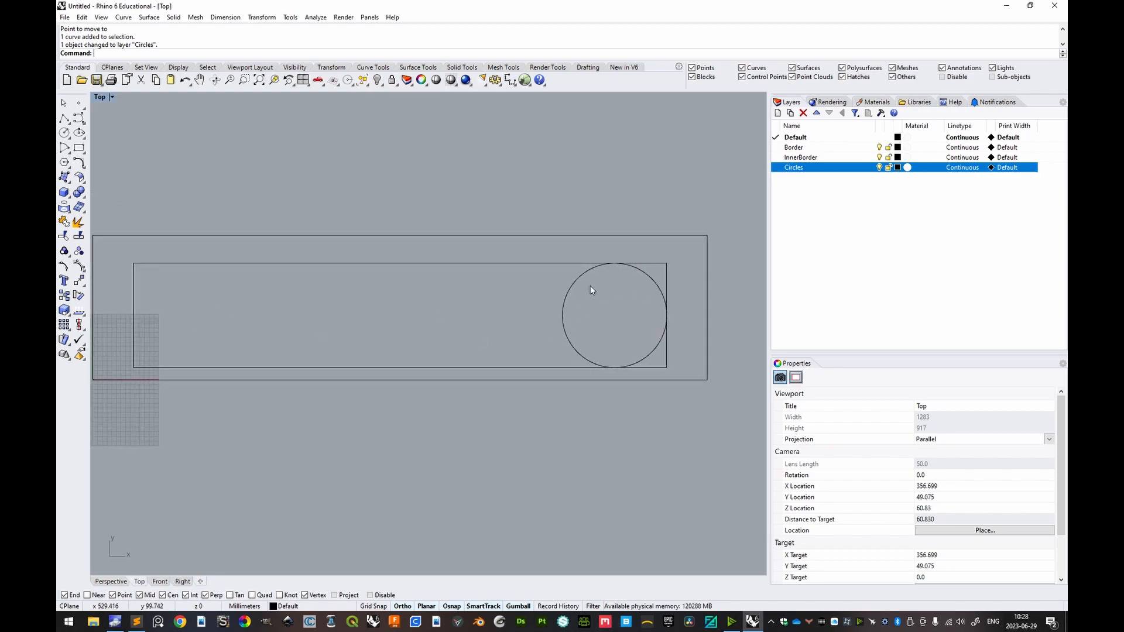
Measure the circle's diameter from its rightmost to its leftmost point.
{"action": "left_click", "coordinate": [652, 283]}
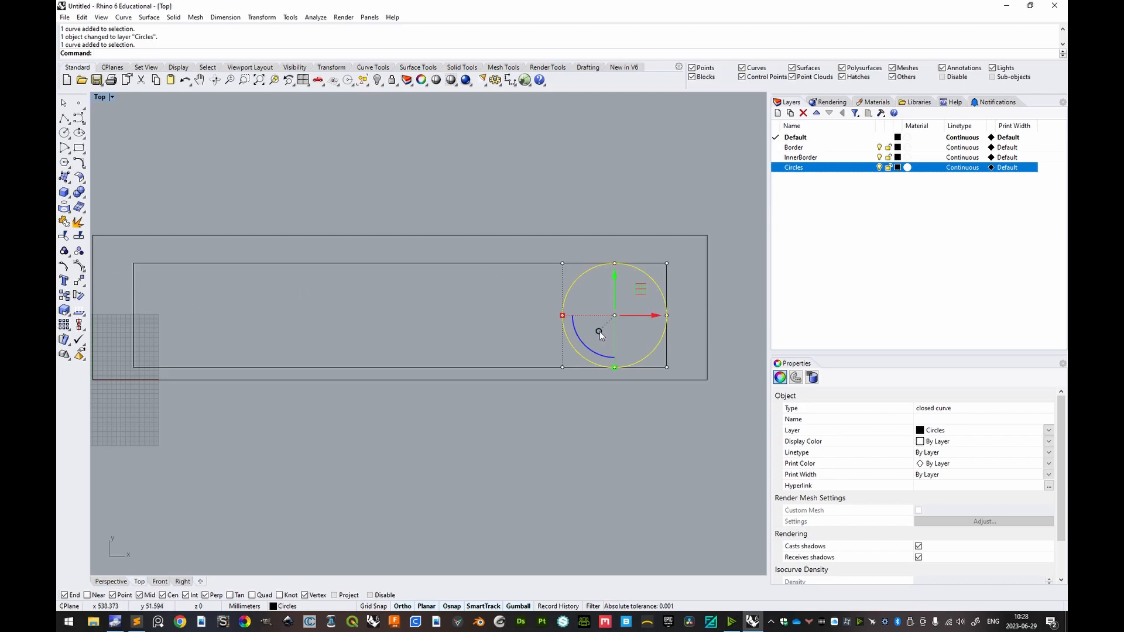
{"action": "type", "text": "Distance"}
{"action": "key", "text": "Return"}
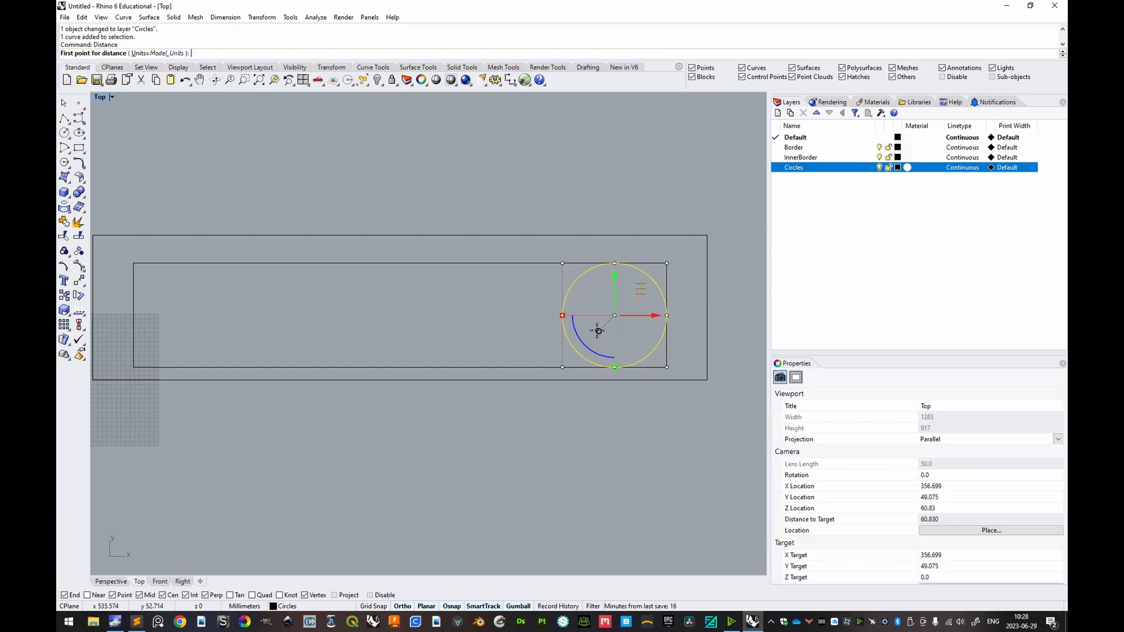
{"action": "left_click", "coordinate": [667, 315]}
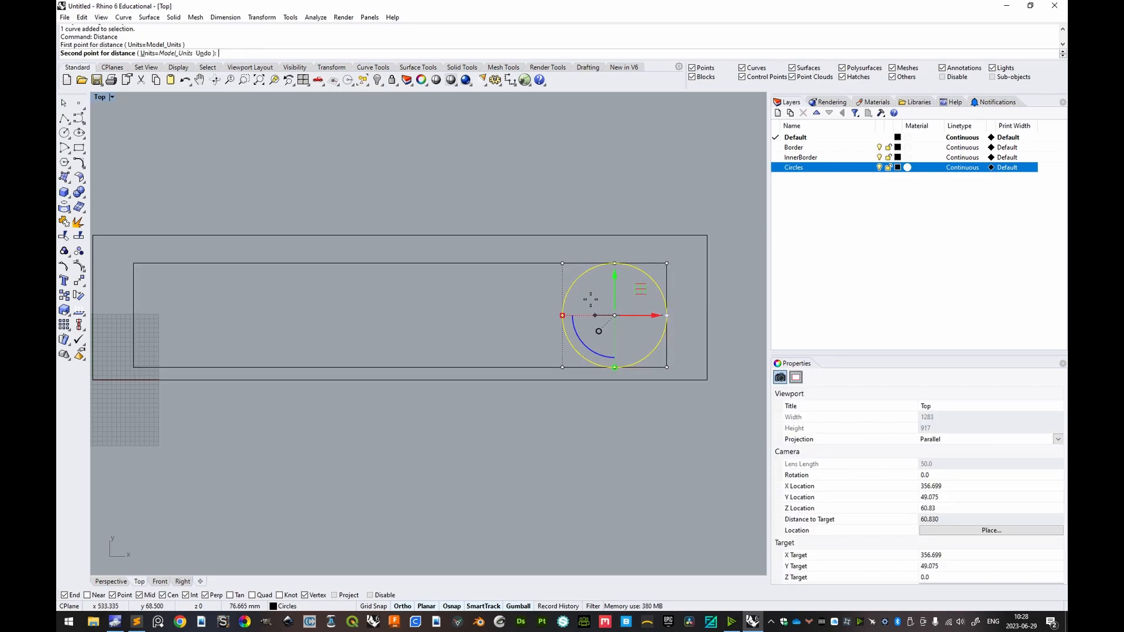
{"action": "left_click", "coordinate": [562, 314]}
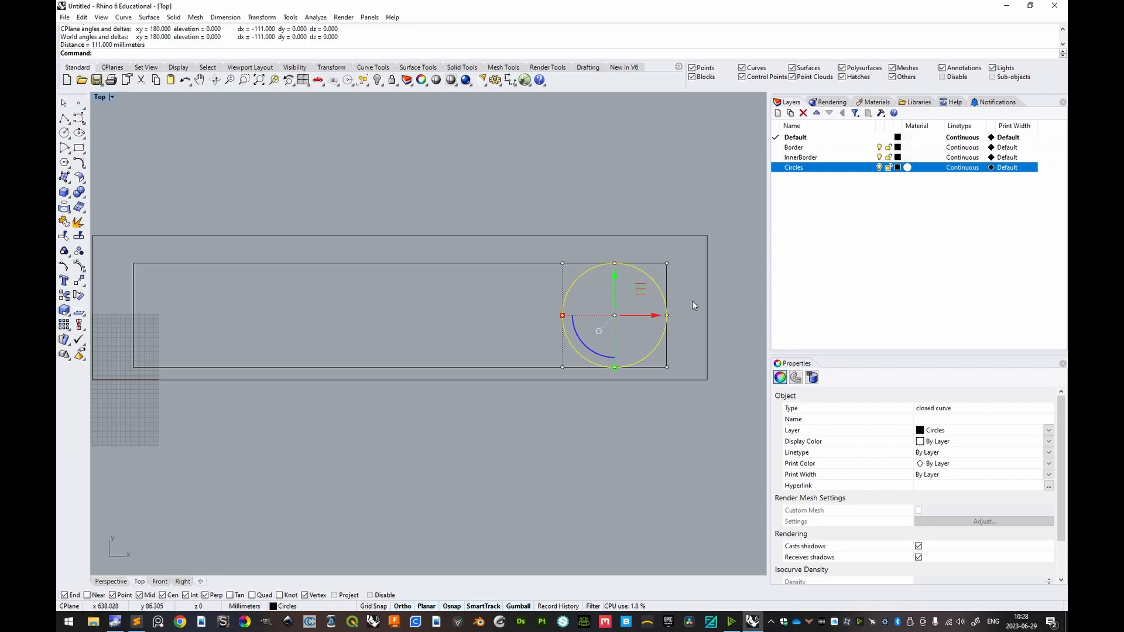
Measure the inner rectangle's length along its upper edge, from the right corner to the left corner.
{"action": "mouse_move", "coordinate": [705, 362]}
{"action": "right_mouse_down"}
{"action": "mouse_move", "coordinate": [705, 344]}
{"action": "mouse_move", "coordinate": [718, 352]}
{"action": "right_mouse_up"}
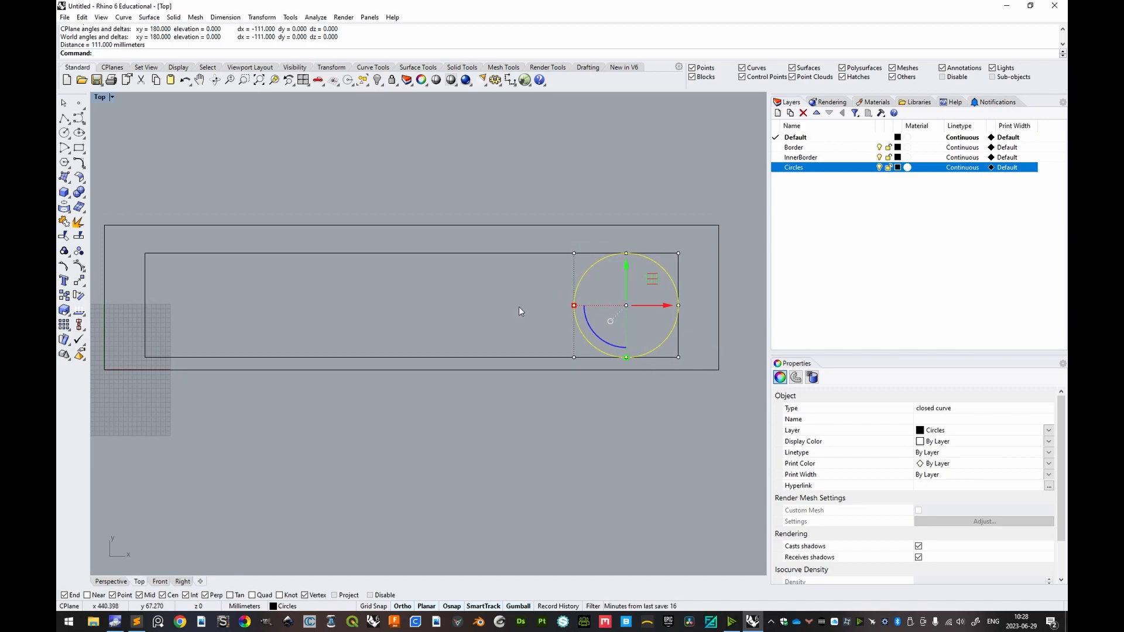
{"action": "type", "text": "Distance"}
{"action": "key", "text": "Return"}
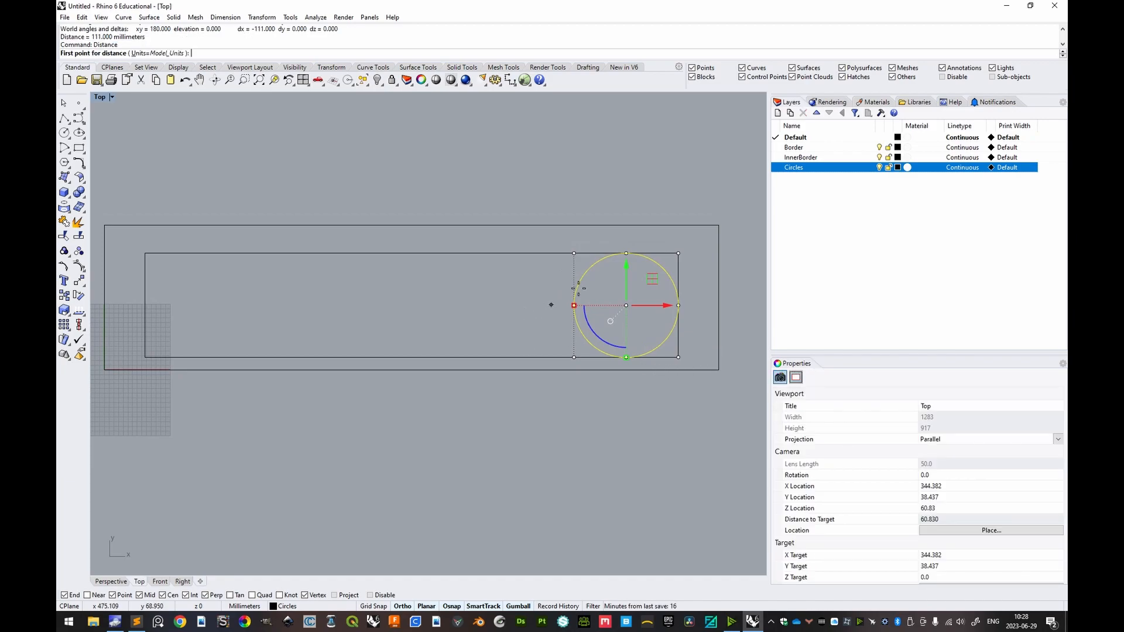
{"action": "left_click", "coordinate": [678, 252]}
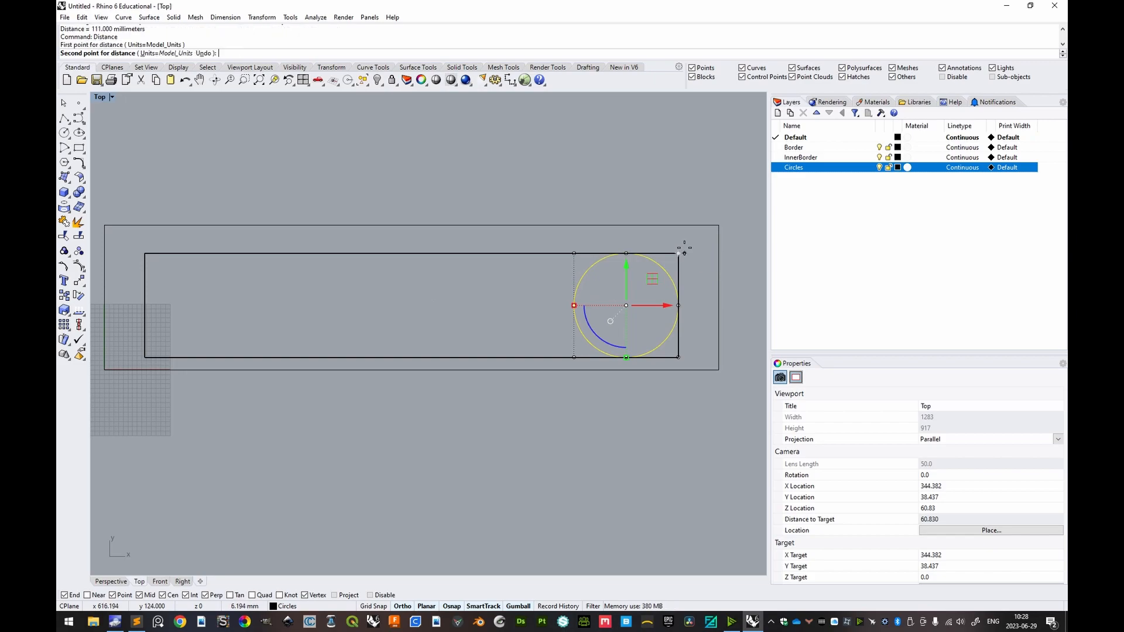
{"action": "left_click", "coordinate": [146, 252]}
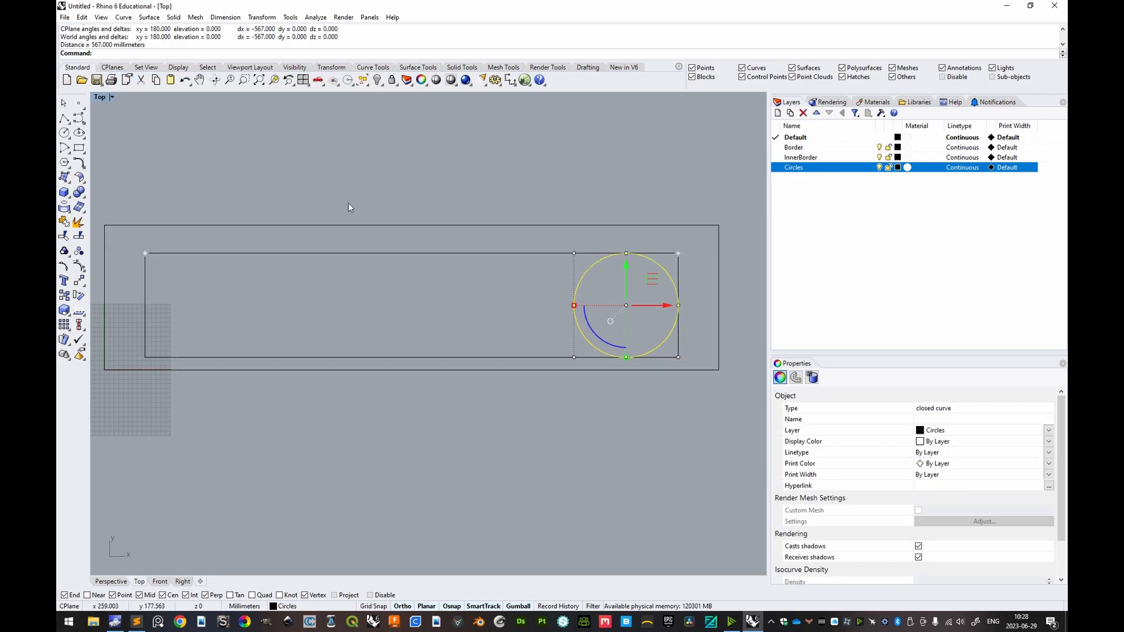
Switch to Calculator, compute 567 ÷ 111 to see how many circles fit along the inner rectangle, and close it.
{"action": "key", "text": "XF86Calculator"}
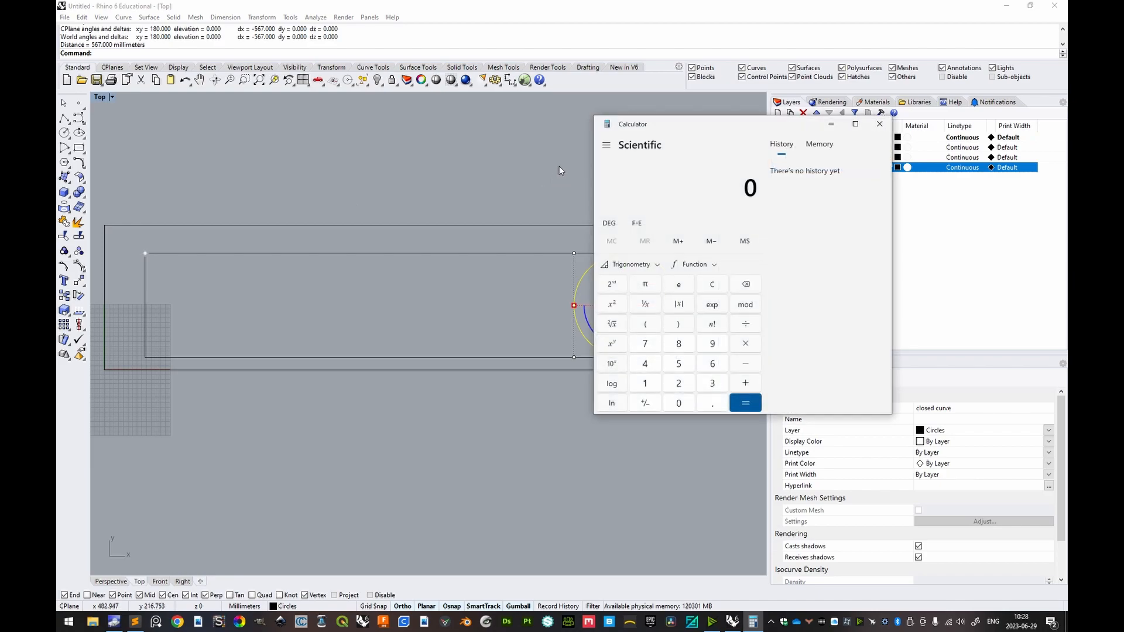
{"action": "type", "text": "567 ÷ 111"}
{"action": "key", "text": "Return"}
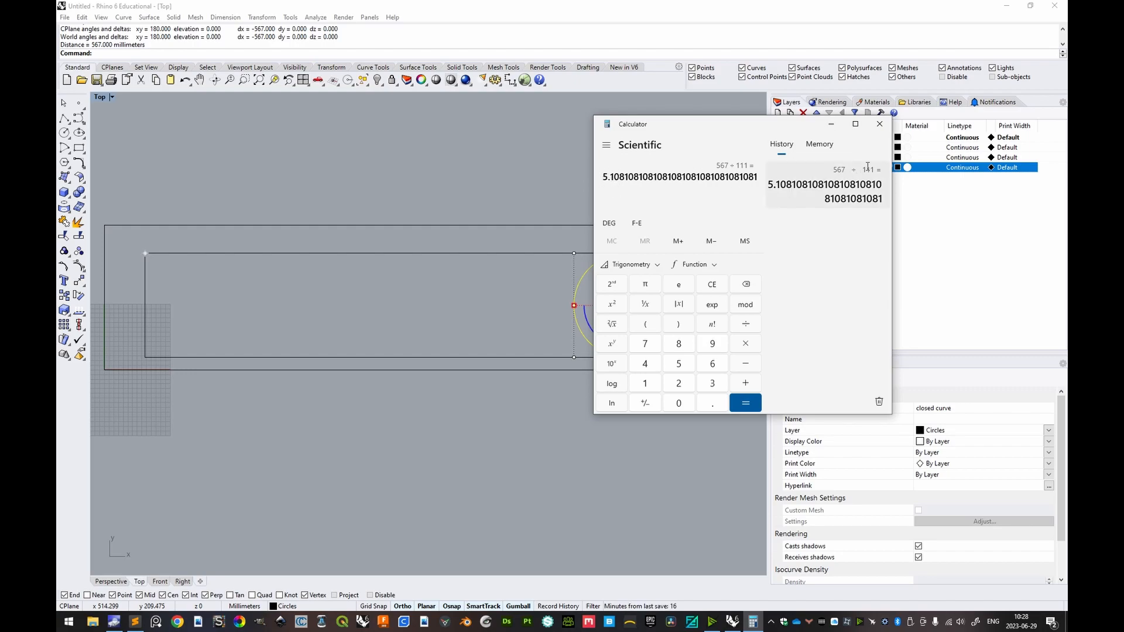
{"action": "left_click", "coordinate": [879, 128]}
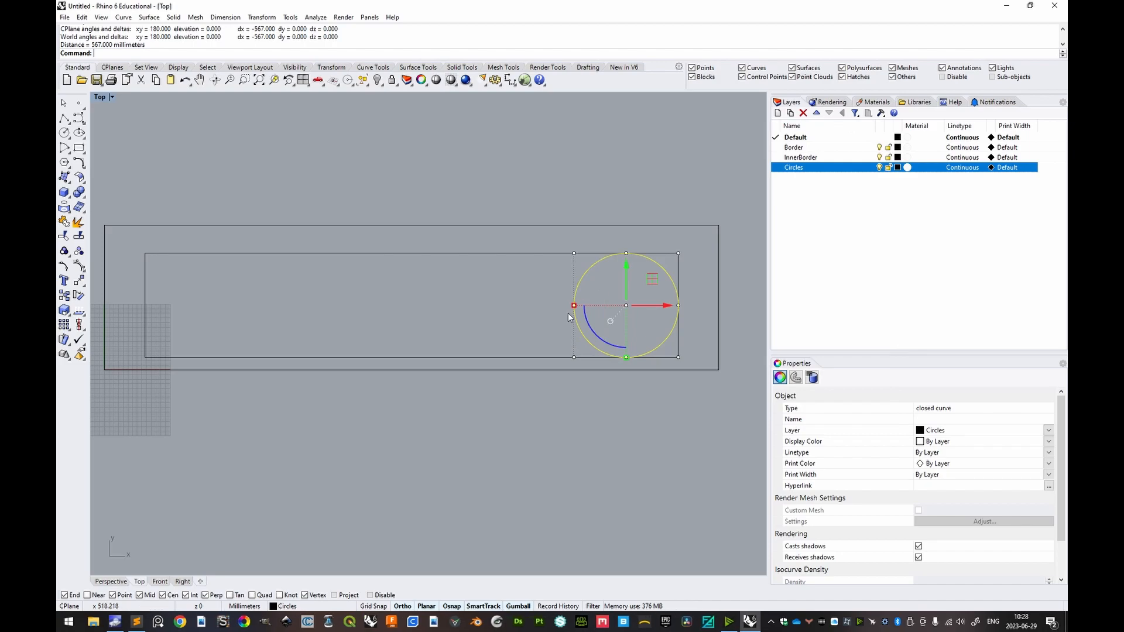
Draw a horizontal line from the midpoint of the inner rectangle's right edge to the midpoint of its left edge.
{"action": "right_click_drag", "start_coordinate": [534, 321], "coordinate": [555, 296]}
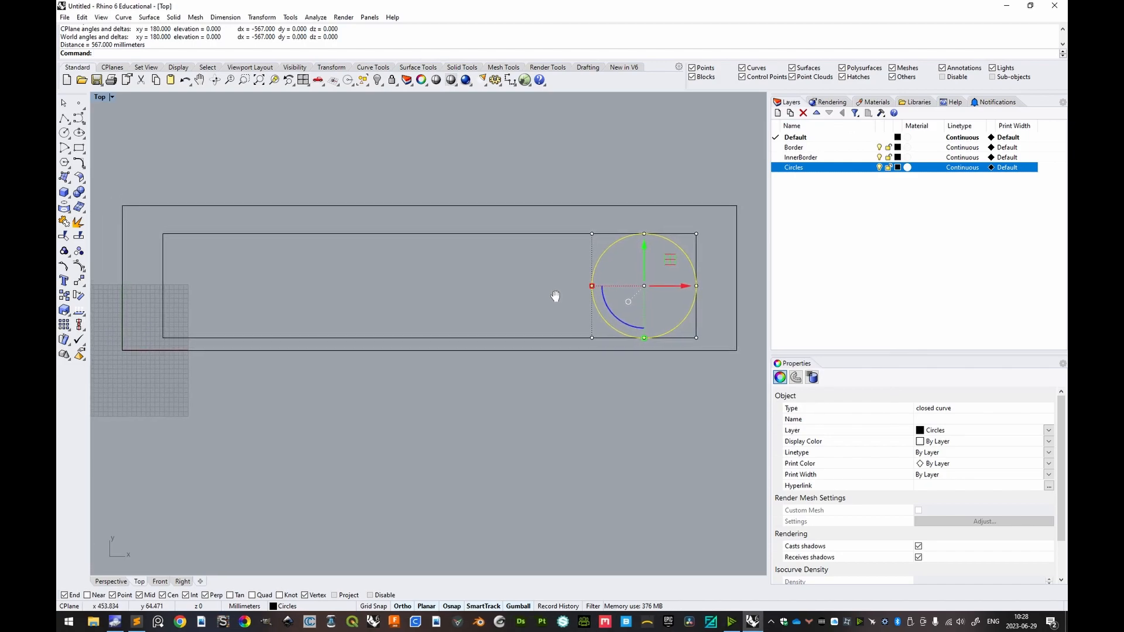
{"action": "left_click", "coordinate": [531, 263]}
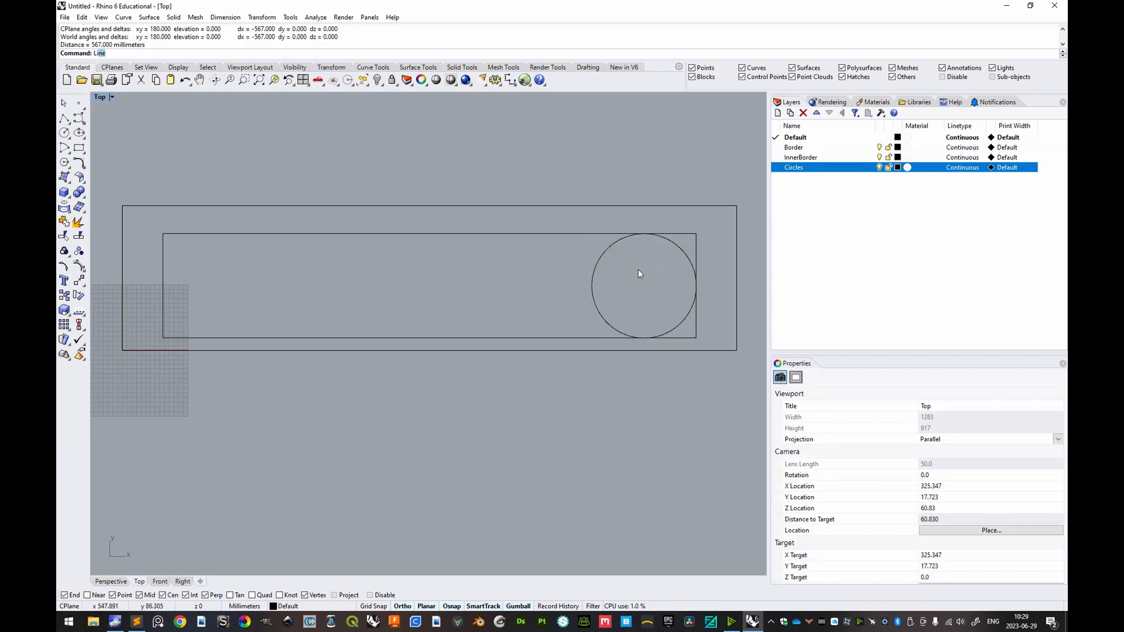
{"action": "key", "text": "Return"}
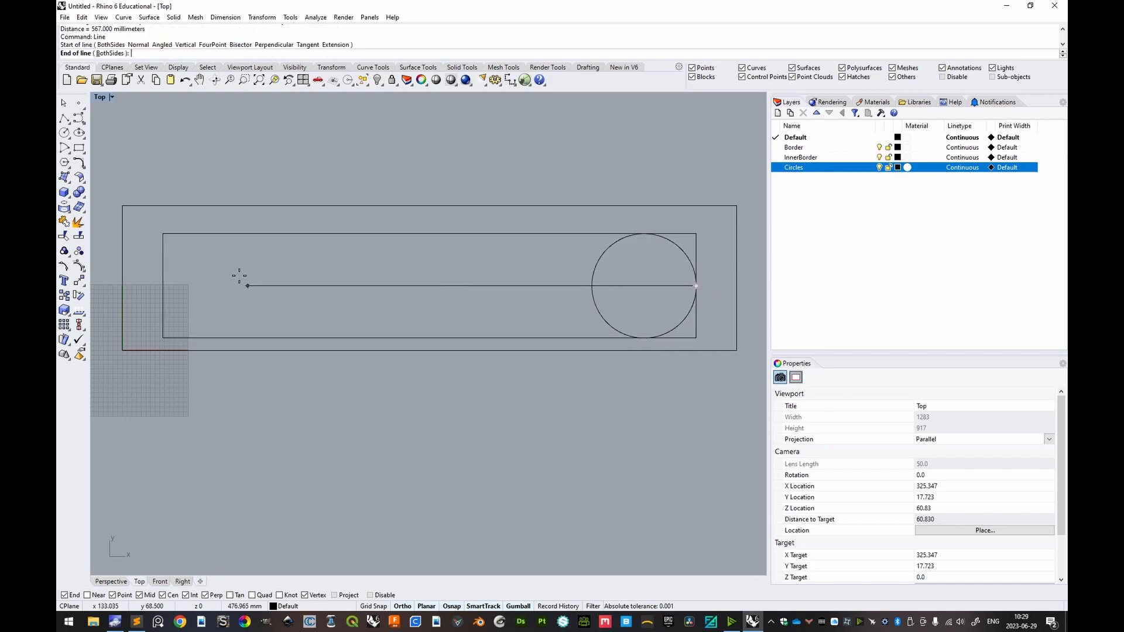
{"action": "left_click", "coordinate": [163, 285]}
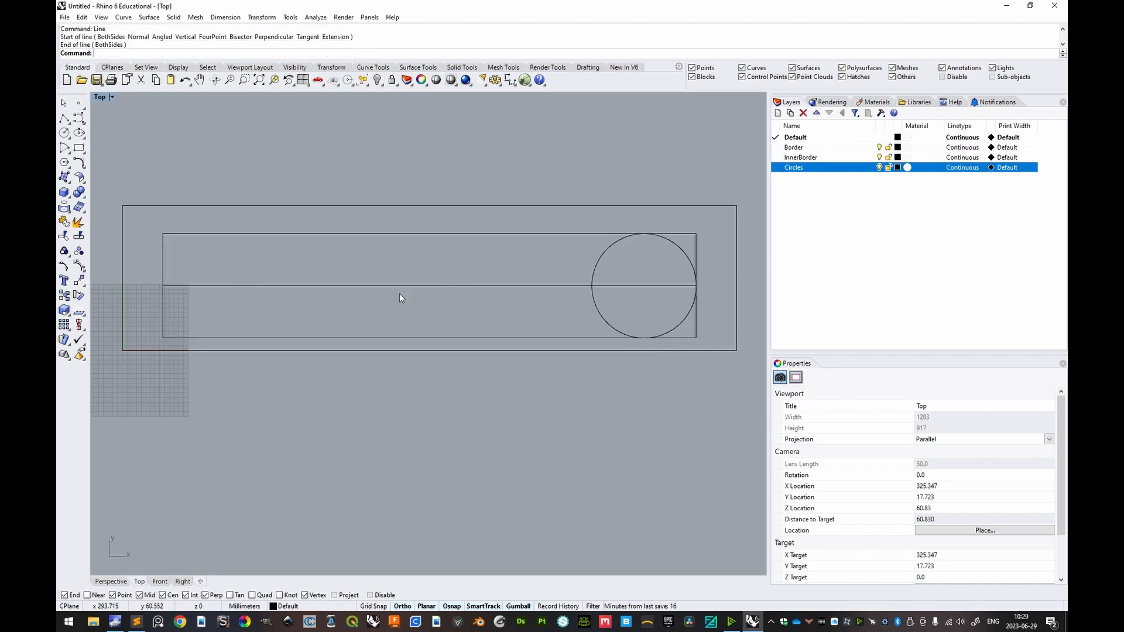
Divide the horizontal centre line into 5 segments with points, keeping Split=No and MarkEnds=Yes.
{"action": "left_click", "coordinate": [449, 287]}
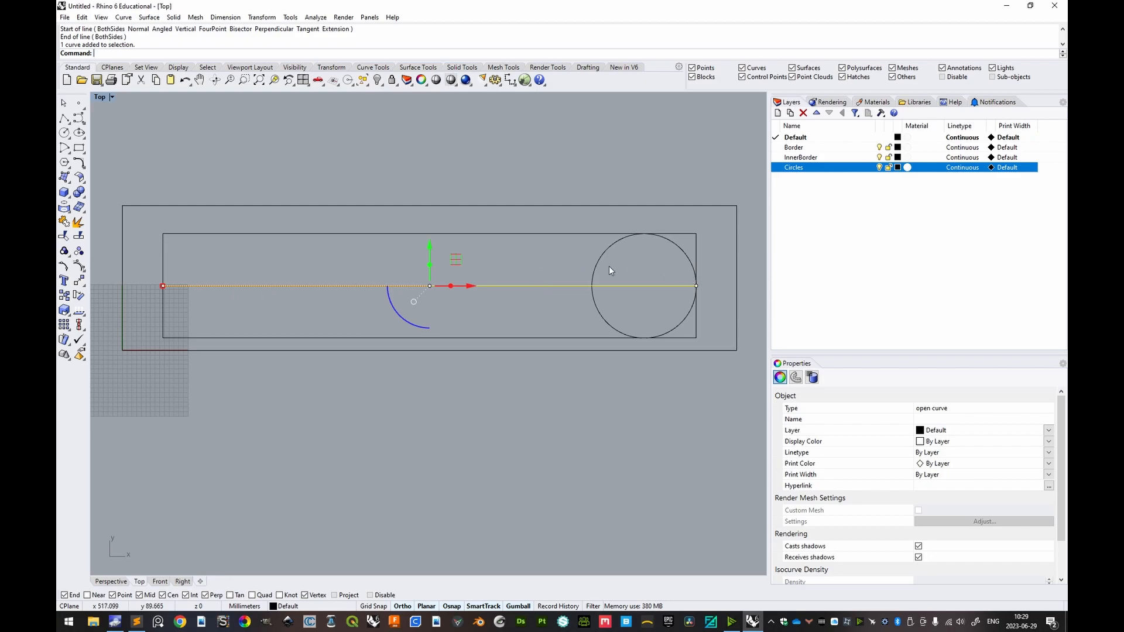
{"action": "type", "text": "Divide"}
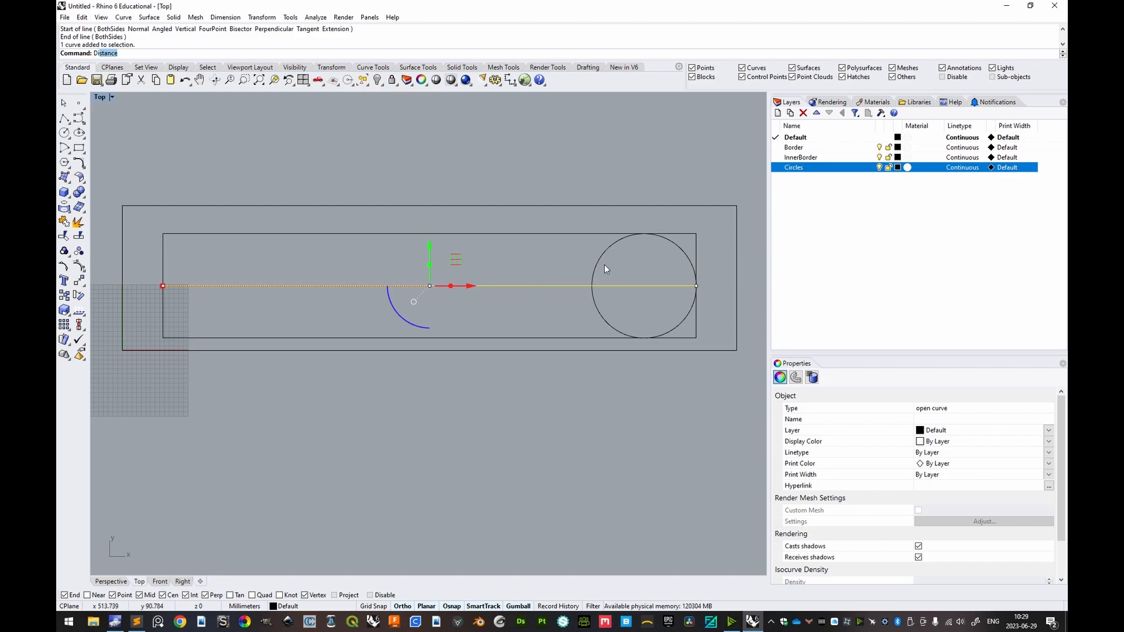
{"action": "key", "text": "Return"}
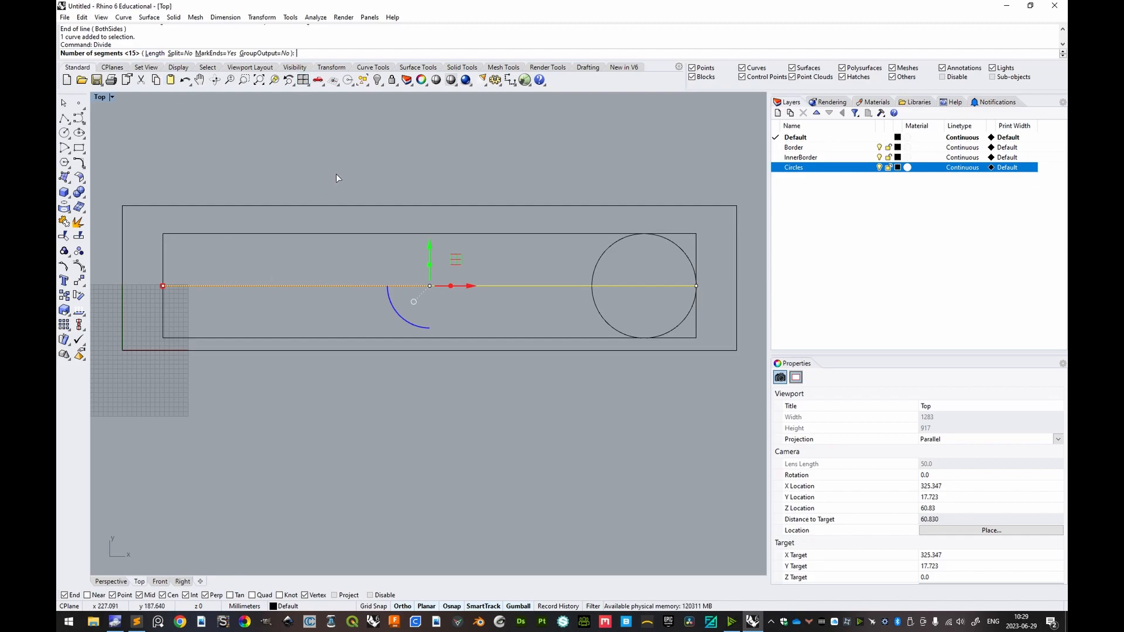
{"action": "type", "text": "5"}
{"action": "key", "text": "Return"}
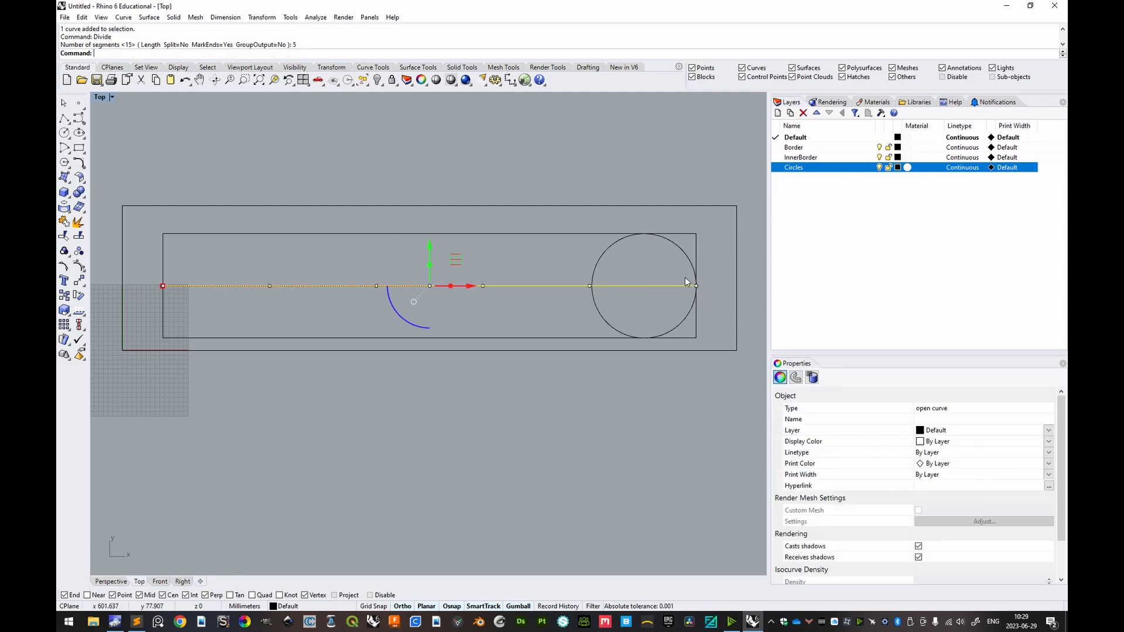
Examine the division points on the centre line, especially the one beside the circle's leftmost point.
{"action": "scroll", "coordinate": [651, 297], "scroll_direction": "up", "scroll_amount": 3}
{"action": "scroll", "coordinate": [703, 304], "scroll_direction": "down", "scroll_amount": 4}
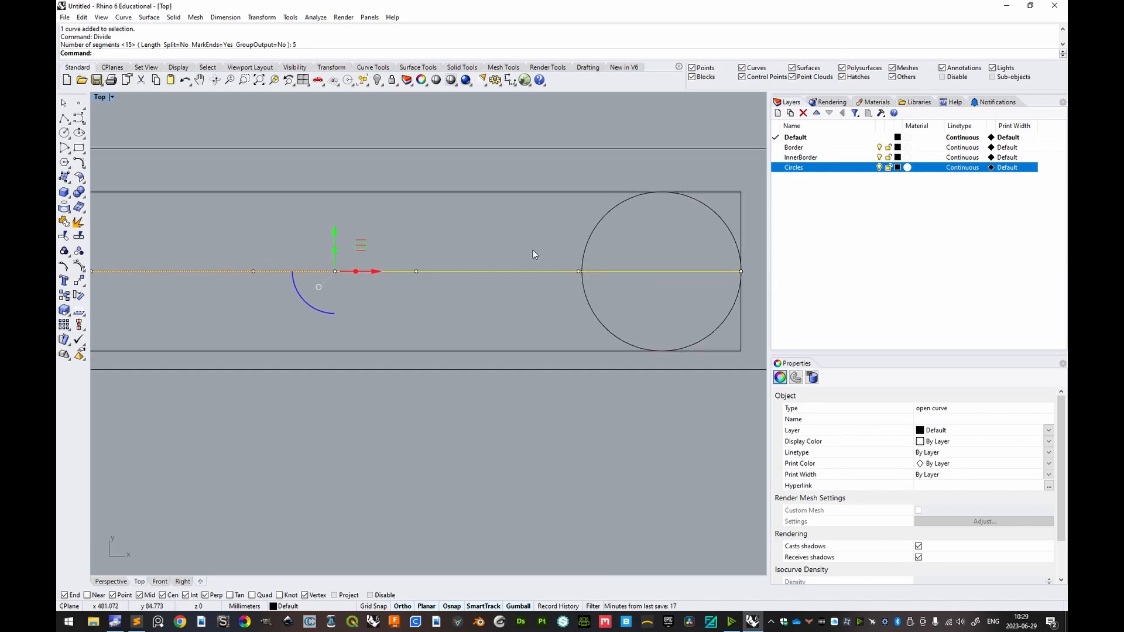
{"action": "scroll", "coordinate": [533, 250], "scroll_direction": "down", "scroll_amount": 2}
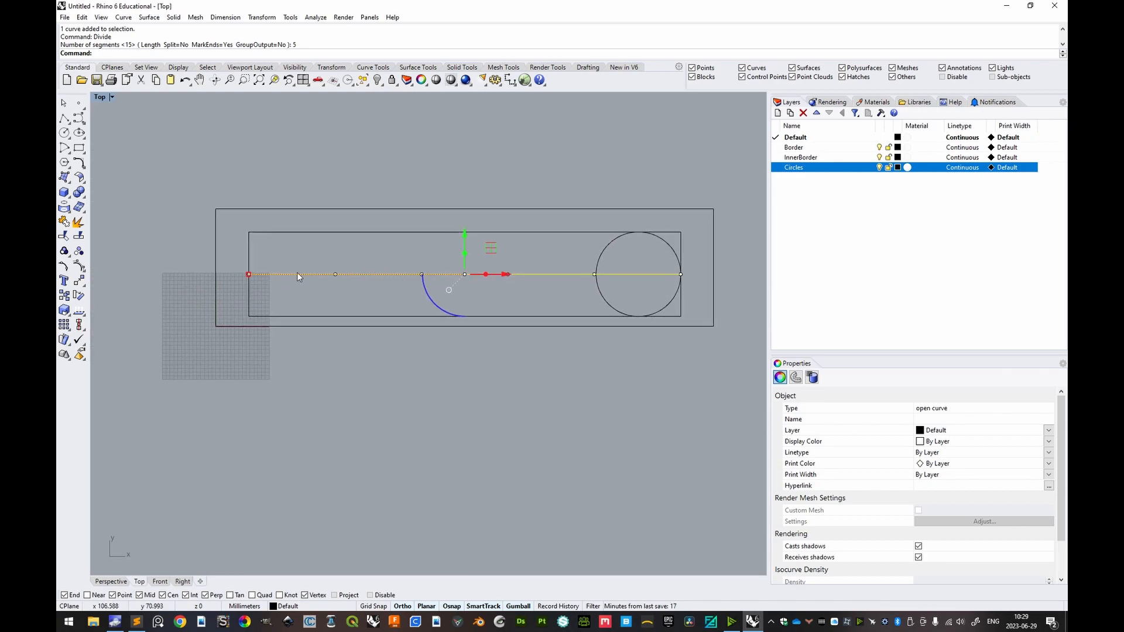
{"action": "scroll", "coordinate": [704, 284], "scroll_direction": "up", "scroll_amount": 2}
{"action": "scroll", "coordinate": [534, 257], "scroll_direction": "down", "scroll_amount": 2}
{"action": "scroll", "coordinate": [511, 256], "scroll_direction": "up", "scroll_amount": 3}
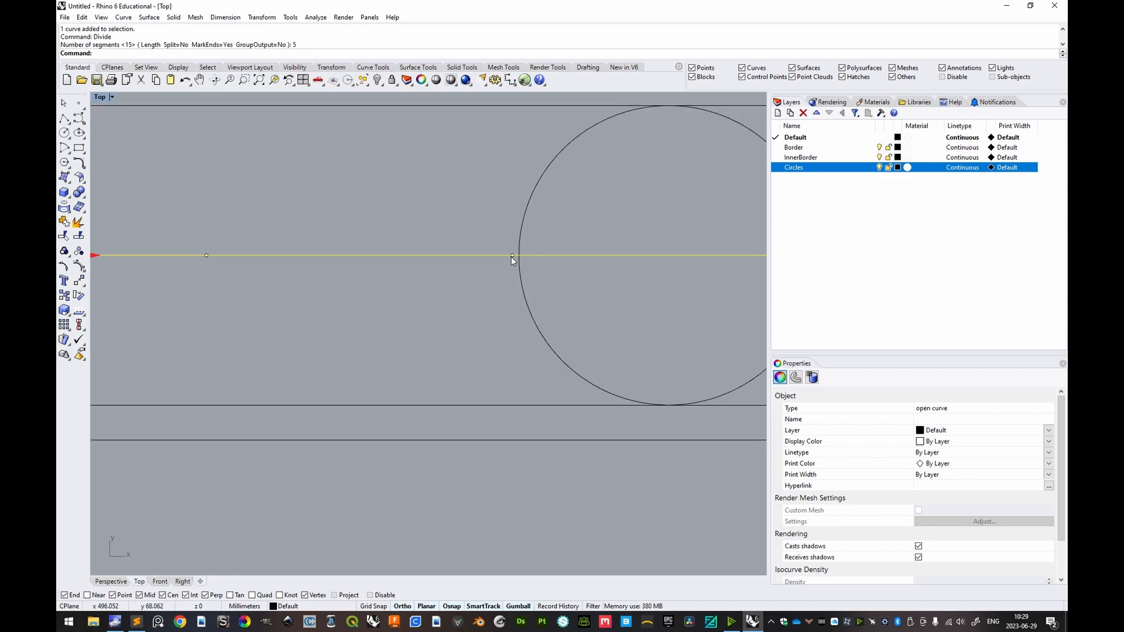
{"action": "scroll", "coordinate": [515, 255], "scroll_direction": "down", "scroll_amount": 3}
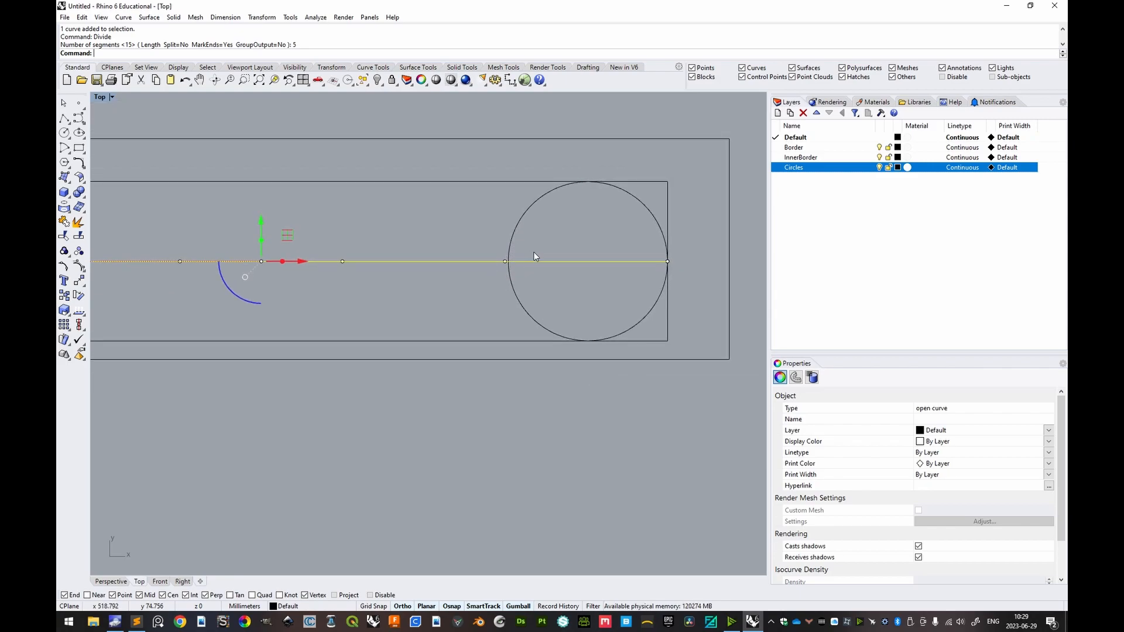
Try moving the circle from its rightmost point to the adjacent division point on the centre line, and undo the move.
{"action": "left_click", "coordinate": [645, 205]}
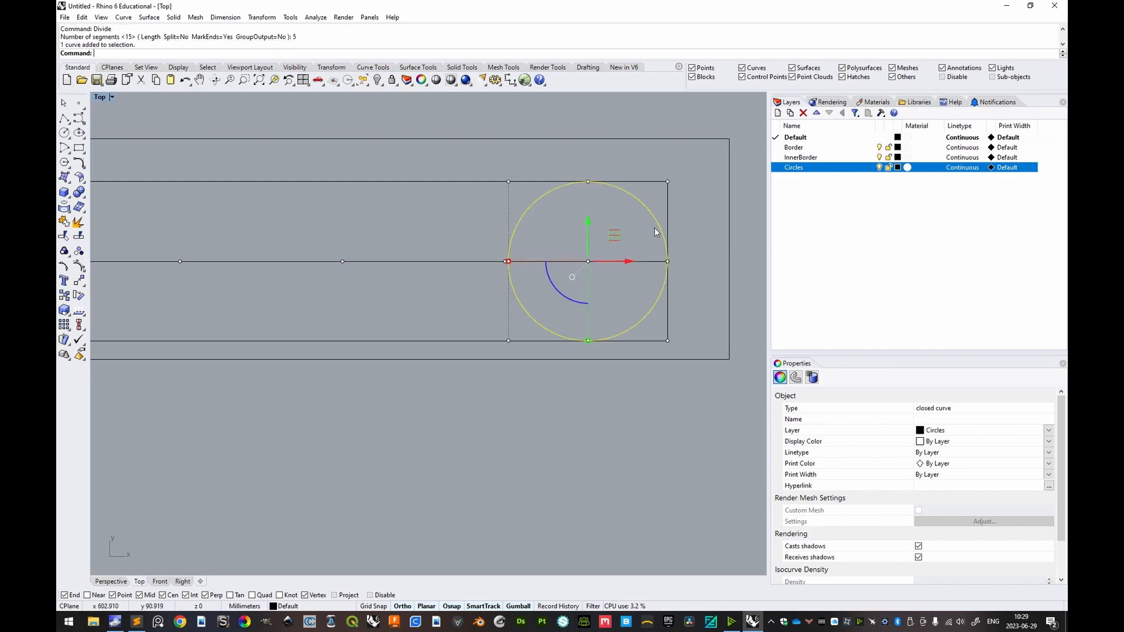
{"action": "type", "text": "M"}
{"action": "key", "text": "Return"}
{"action": "left_click", "coordinate": [667, 261]}
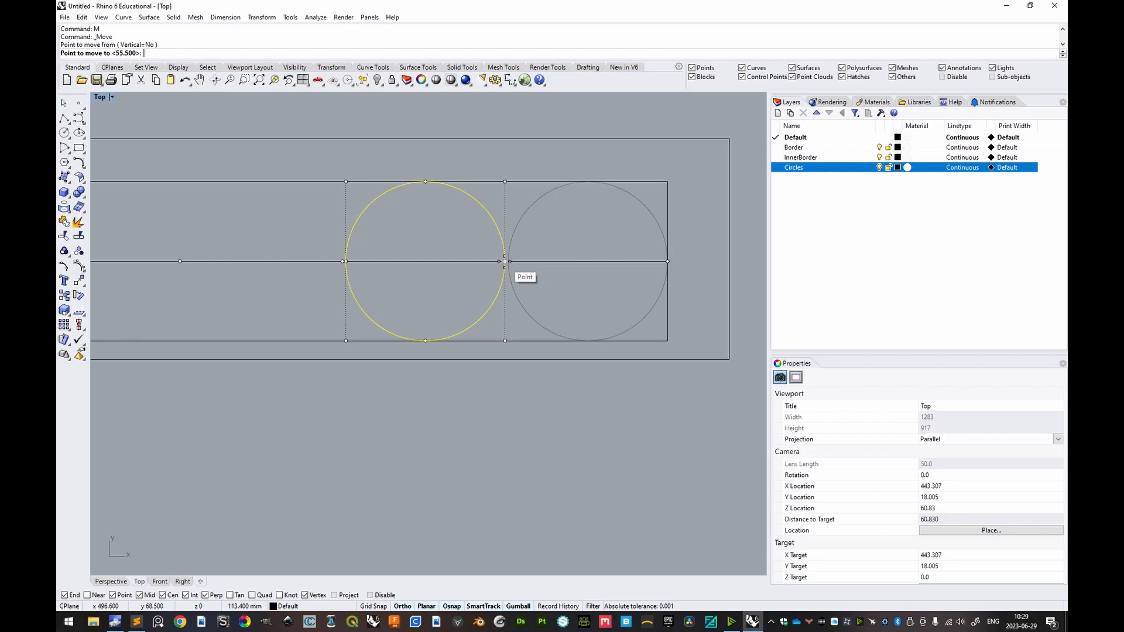
{"action": "left_click", "coordinate": [505, 261]}
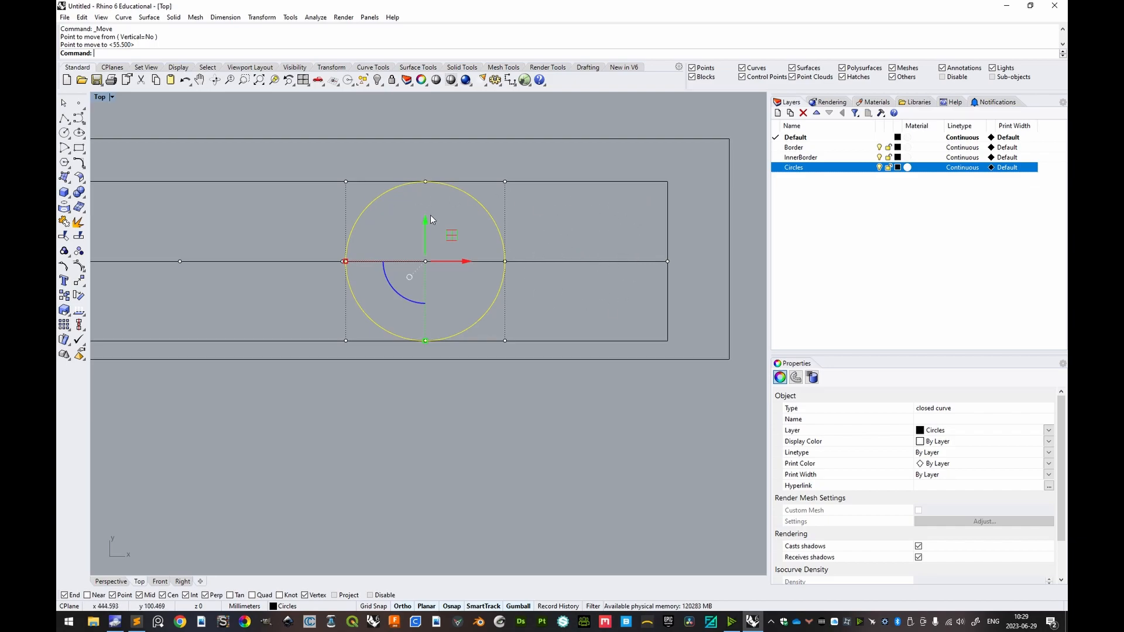
{"action": "key", "text": "ctrl+z"}
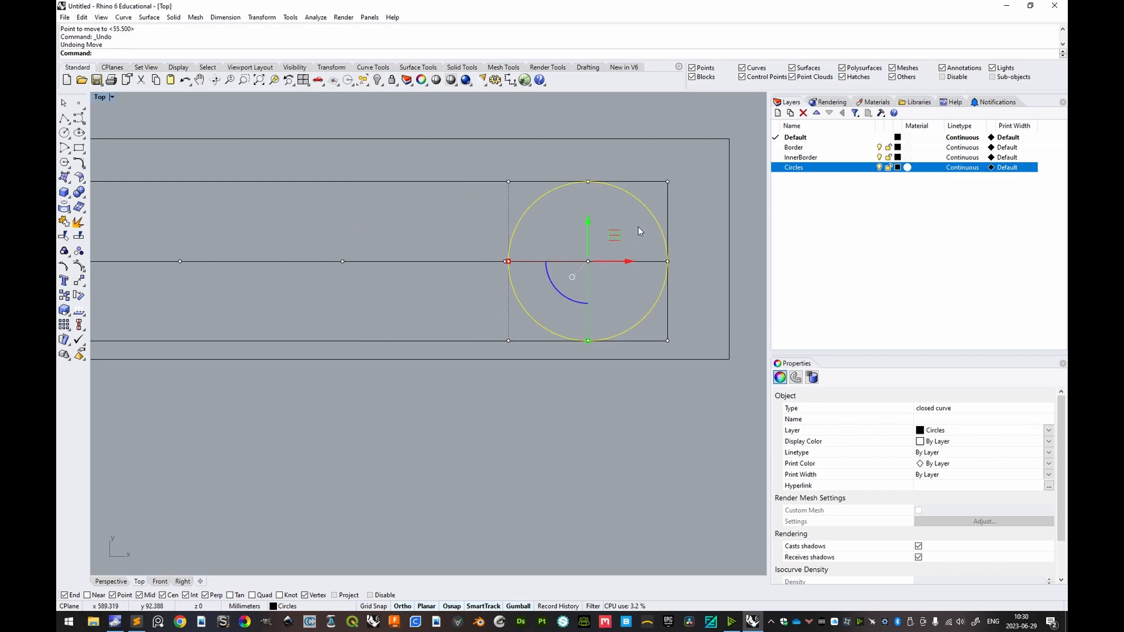
Copy the circle once, from its rightmost point to the adjacent division point on the centre line, and deselect it.
{"action": "key", "text": "Return"}
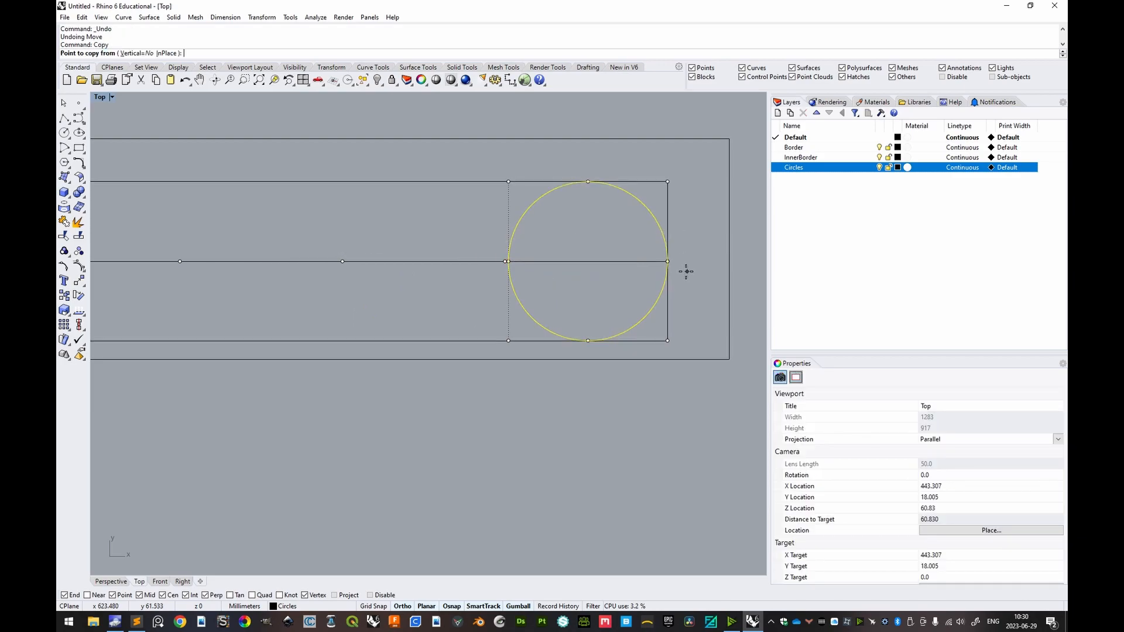
{"action": "left_click", "coordinate": [667, 261]}
{"action": "left_click", "coordinate": [504, 261]}
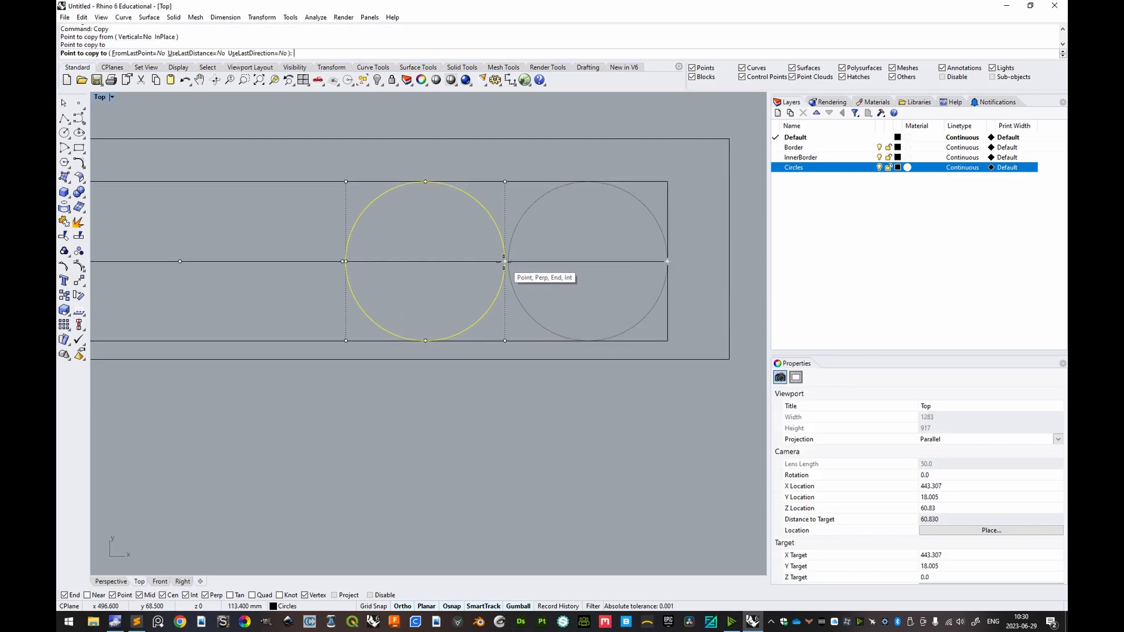
{"action": "key", "text": "Return"}
{"action": "left_click", "coordinate": [572, 220]}
Measure the gap between the two circles along the centre line.
{"action": "scroll", "coordinate": [507, 263], "scroll_direction": "up", "scroll_amount": 16}
{"action": "right_click_drag", "start_coordinate": [510, 269], "coordinate": [509, 286]}
{"action": "type", "text": "d"}
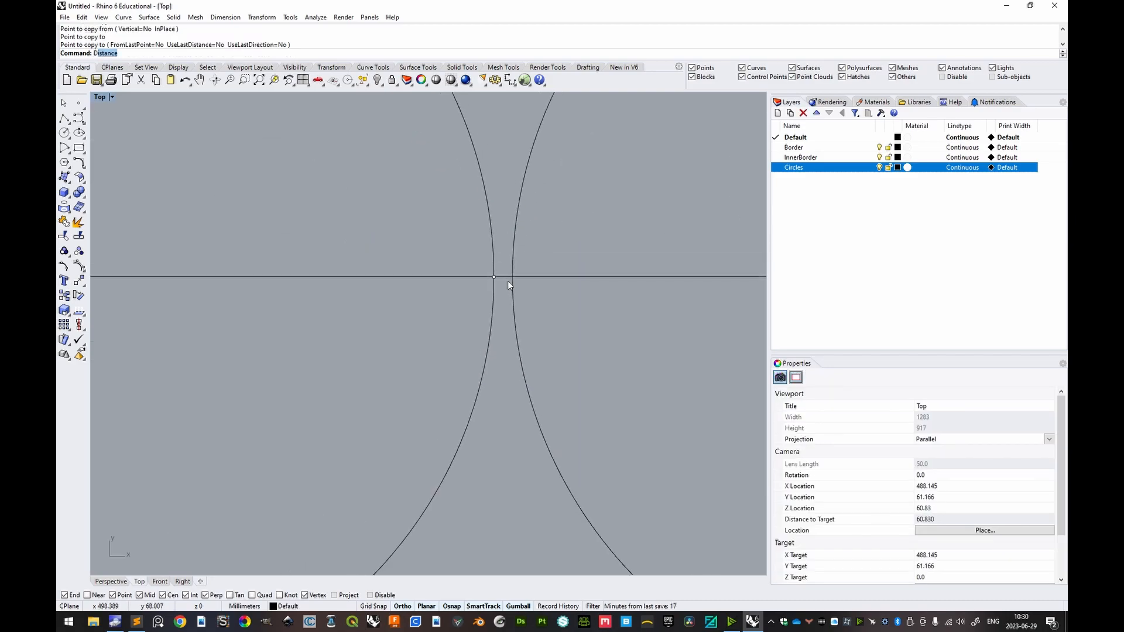
{"action": "key", "text": "Return"}
{"action": "left_click", "coordinate": [494, 276]}
{"action": "left_click", "coordinate": [513, 281]}
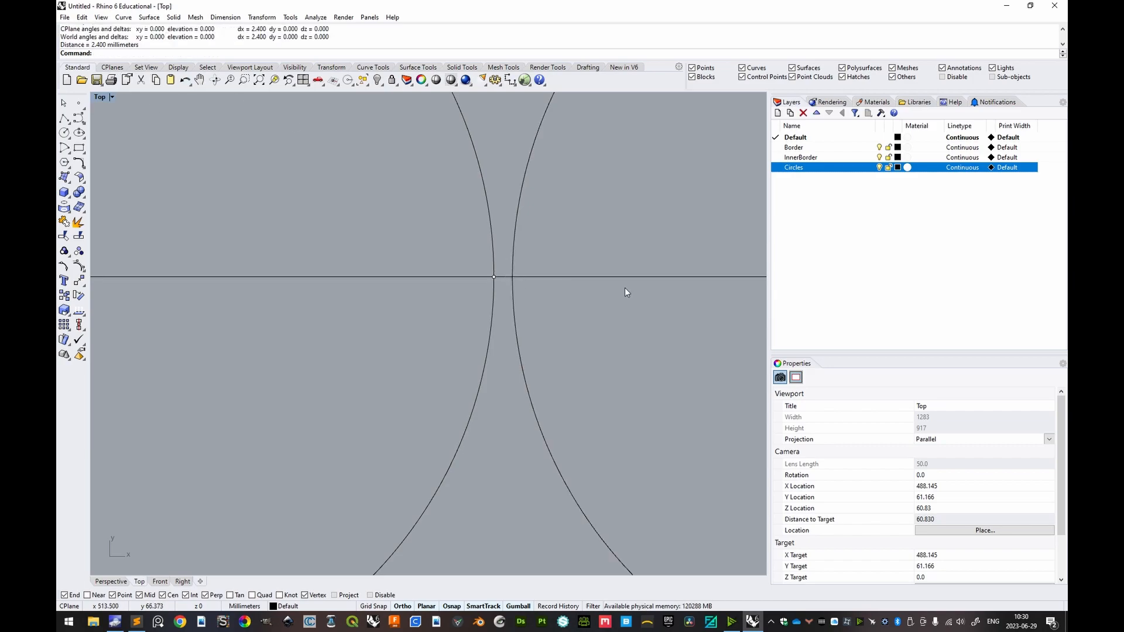
{"action": "scroll", "coordinate": [626, 292], "scroll_direction": "down", "scroll_amount": 8}
{"action": "right_click_drag", "start_coordinate": [632, 257], "coordinate": [549, 258]}
{"action": "scroll", "coordinate": [549, 258], "scroll_direction": "down", "scroll_amount": 4}
{"action": "scroll", "coordinate": [558, 261], "scroll_direction": "down", "scroll_amount": 2}
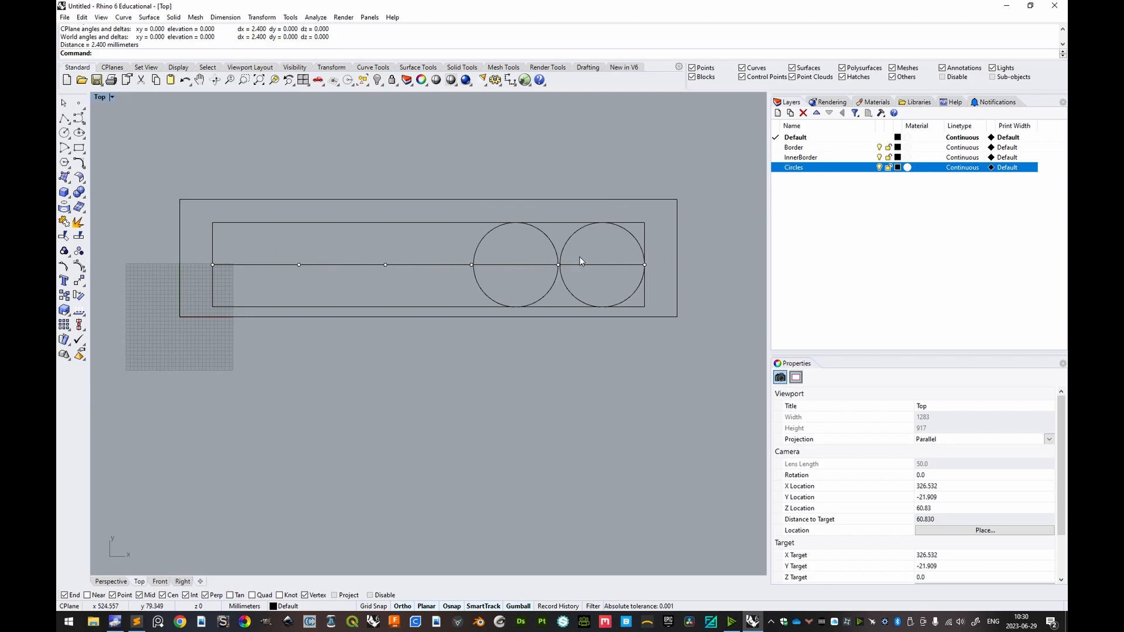
Undo the circle copy and the previous division, and divide the centre line into 4 segments.
{"action": "key", "text": "ctrl+z"}
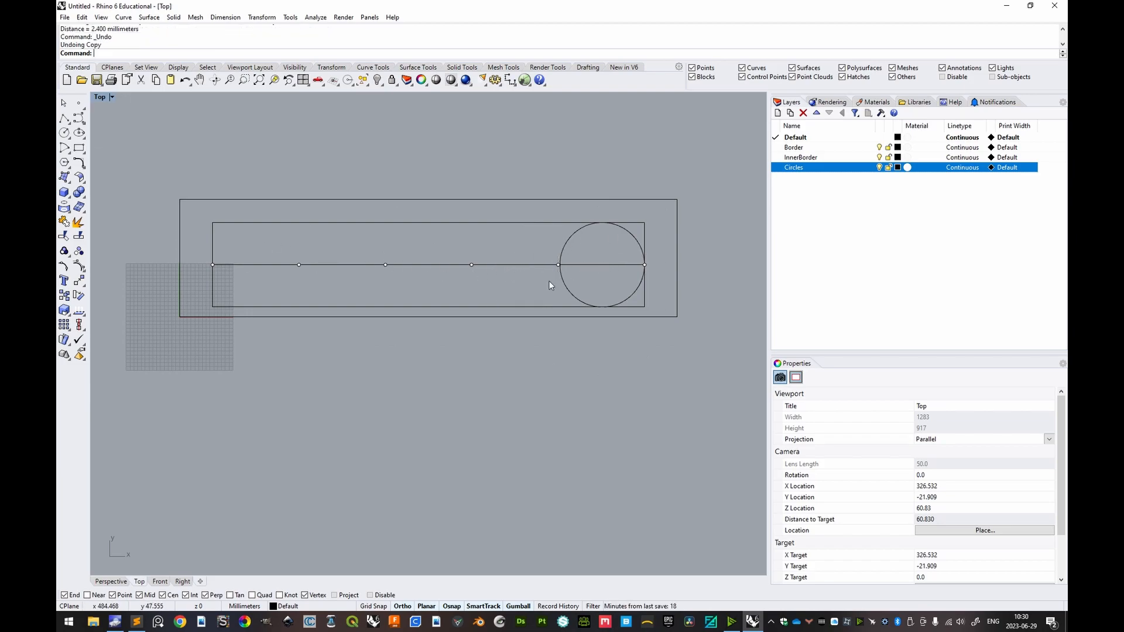
{"action": "key", "text": "ctrl+z"}
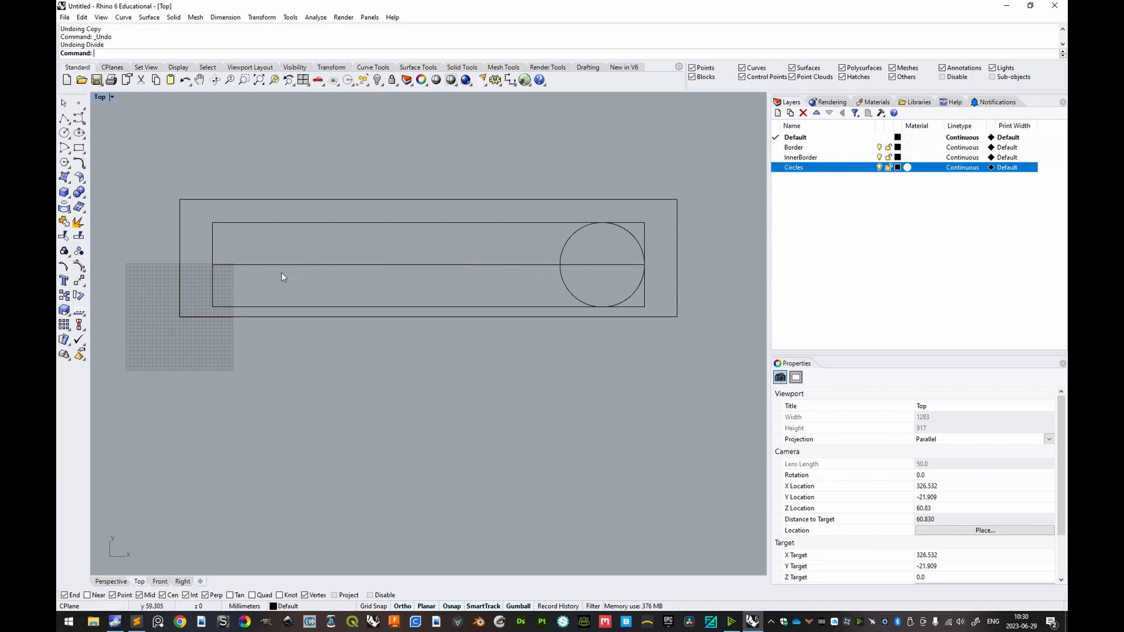
{"action": "left_click", "coordinate": [525, 264]}
{"action": "type", "text": "Divide"}
{"action": "key", "text": "Return"}
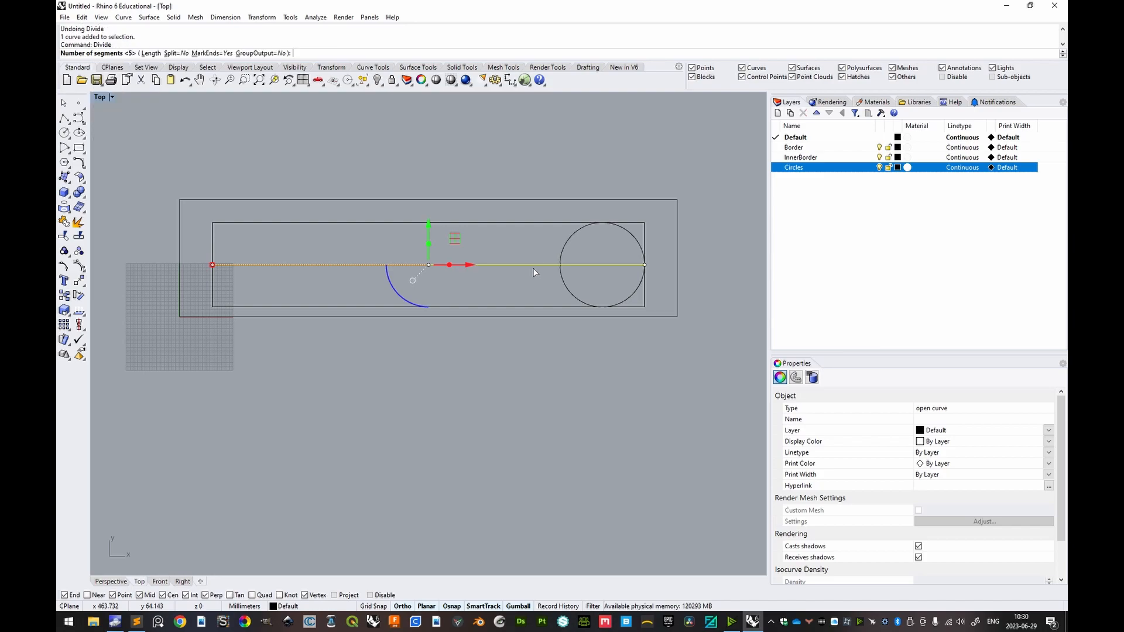
{"action": "type", "text": "4"}
{"action": "key", "text": "Return"}
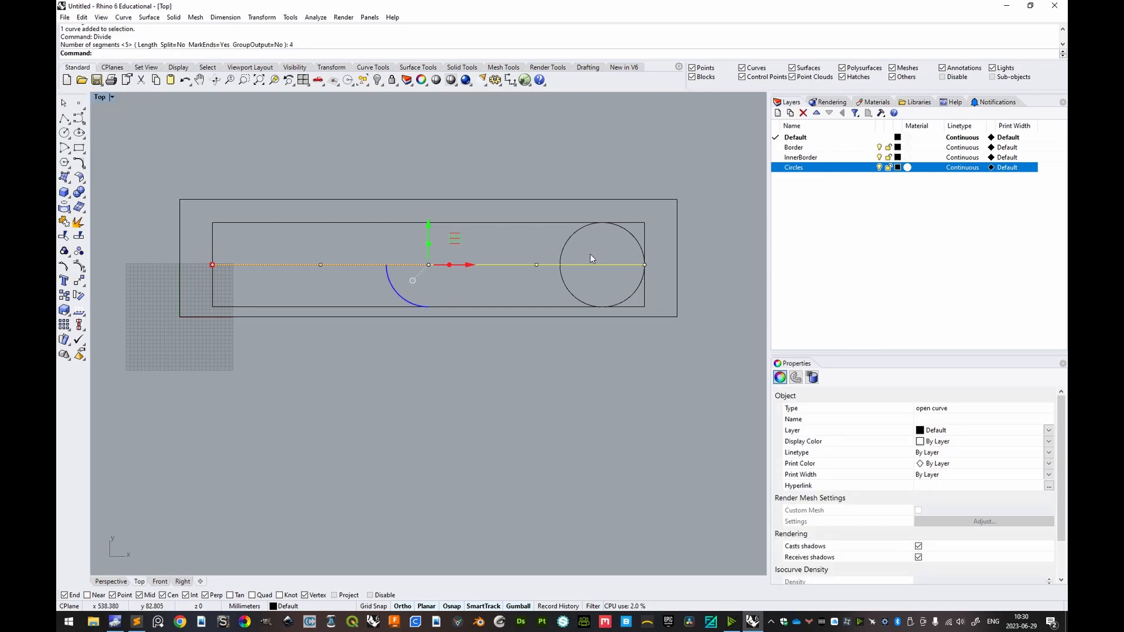
{"action": "scroll", "coordinate": [591, 250], "scroll_direction": "up", "scroll_amount": 4}
{"action": "right_click_drag", "start_coordinate": [591, 251], "coordinate": [628, 248]}
{"action": "scroll", "coordinate": [692, 249], "scroll_direction": "down", "scroll_amount": 2}
{"action": "left_click", "coordinate": [625, 243]}
{"action": "scroll", "coordinate": [628, 246], "scroll_direction": "up", "scroll_amount": 2}
{"action": "left_click", "coordinate": [651, 198]}
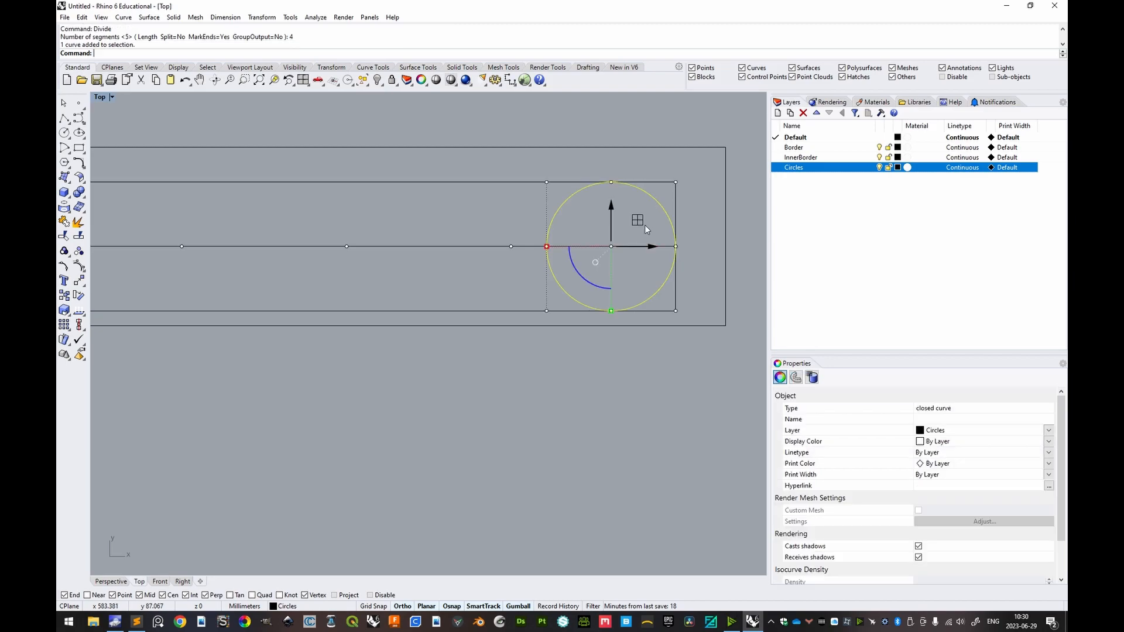
{"action": "type", "text": "M"}
{"action": "key", "text": "Return"}
{"action": "left_click", "coordinate": [653, 203]}
{"action": "scroll", "coordinate": [643, 243], "scroll_direction": "up", "scroll_amount": 3}
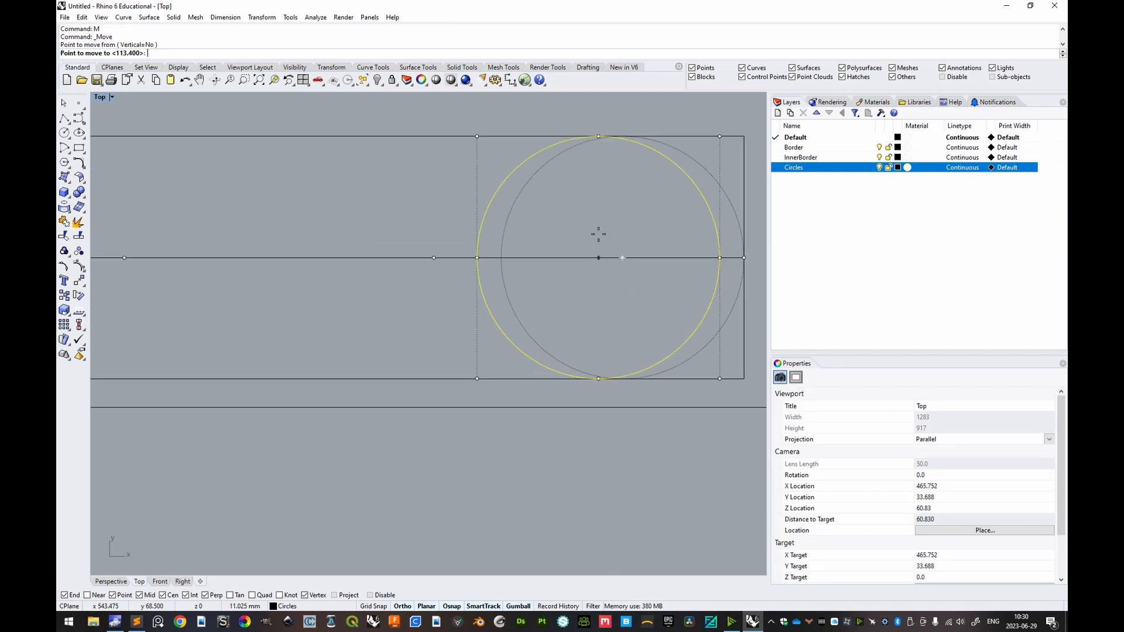
{"action": "scroll", "coordinate": [632, 245], "scroll_direction": "down", "scroll_amount": 6}
{"action": "right_click_drag", "start_coordinate": [635, 229], "coordinate": [582, 251]}
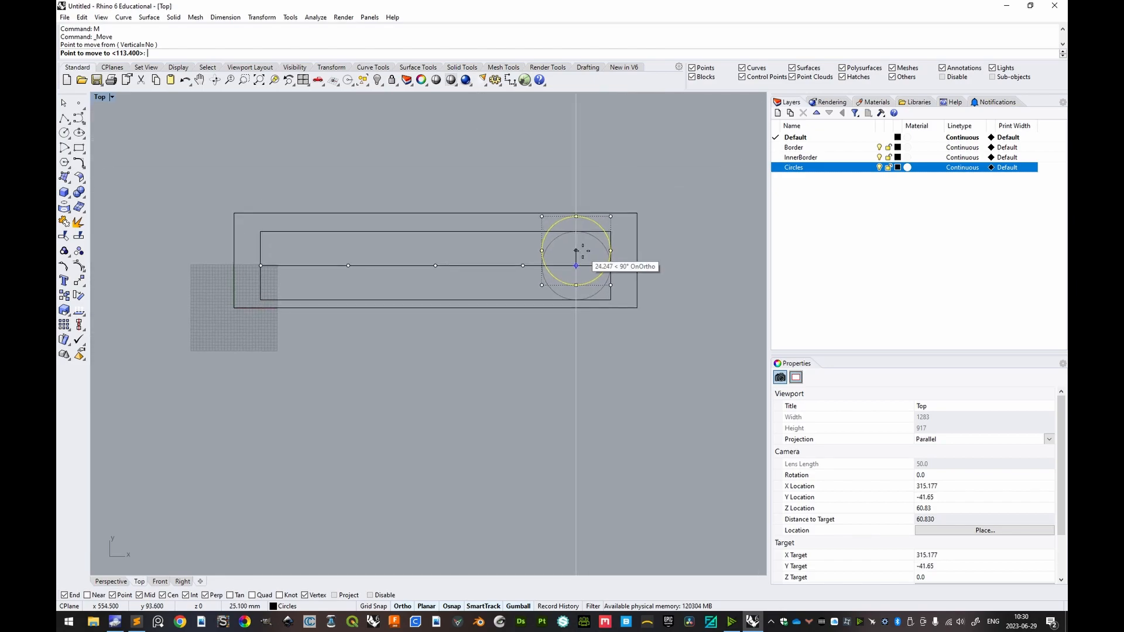
{"action": "key", "text": "Escape"}
{"action": "key", "text": "Escape"}
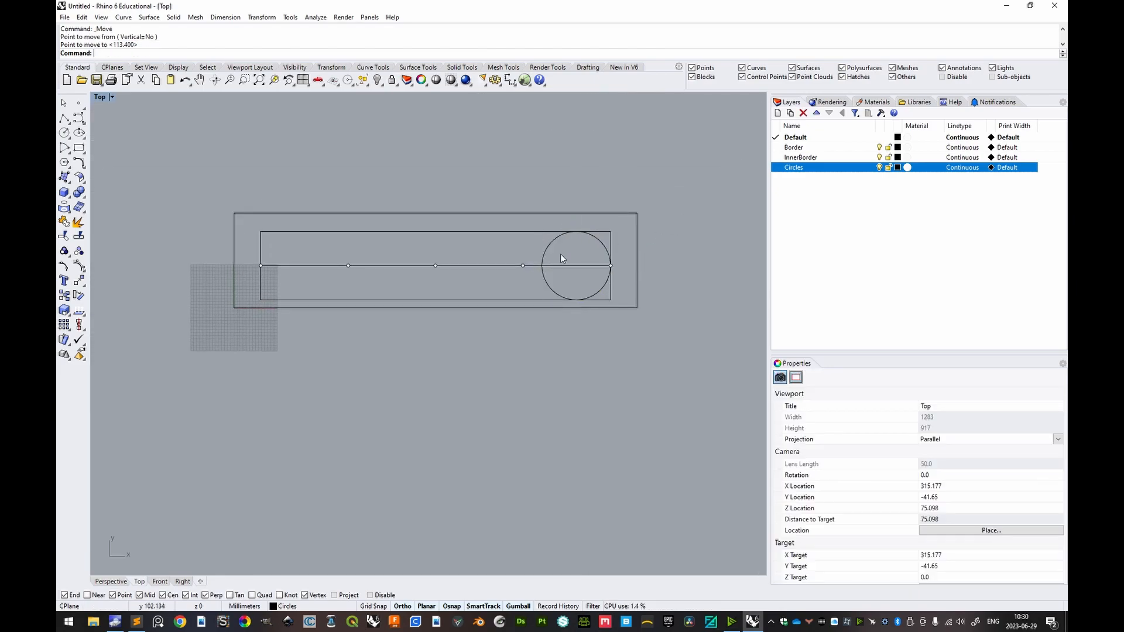
Move the centre line together with its five division points straight up, clear above the outer border, and deselect them.
{"action": "scroll", "coordinate": [557, 262], "scroll_direction": "up", "scroll_amount": 2}
{"action": "right_click_drag", "start_coordinate": [557, 262], "coordinate": [599, 264]}
{"action": "left_click_drag", "start_coordinate": [211, 263], "coordinate": [682, 279]}
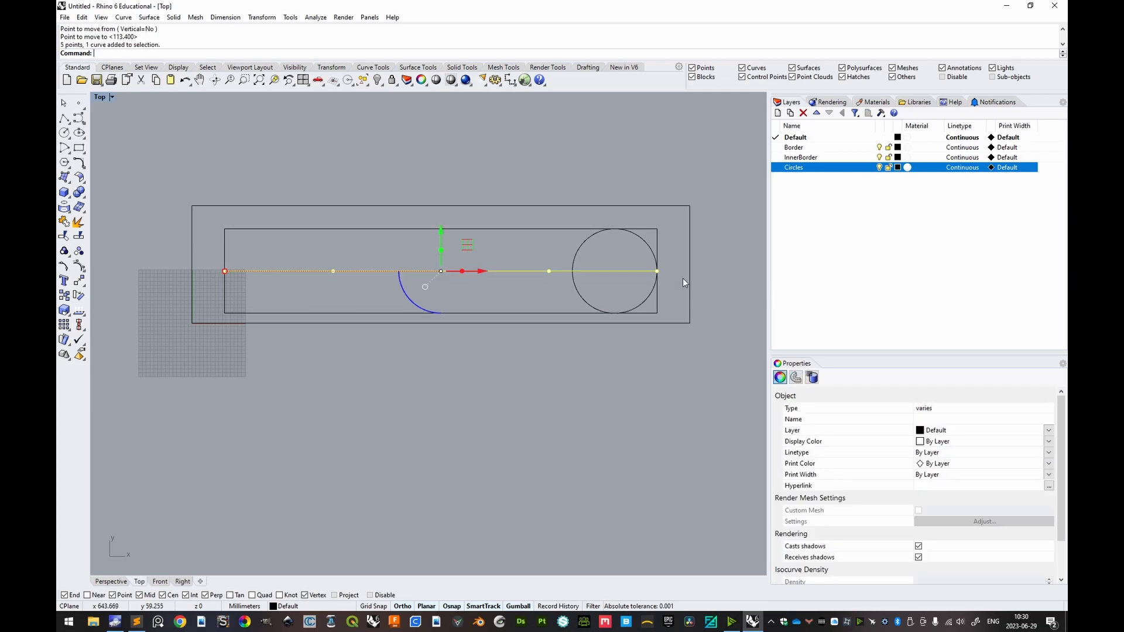
{"action": "right_click_drag", "start_coordinate": [507, 171], "coordinate": [500, 215]}
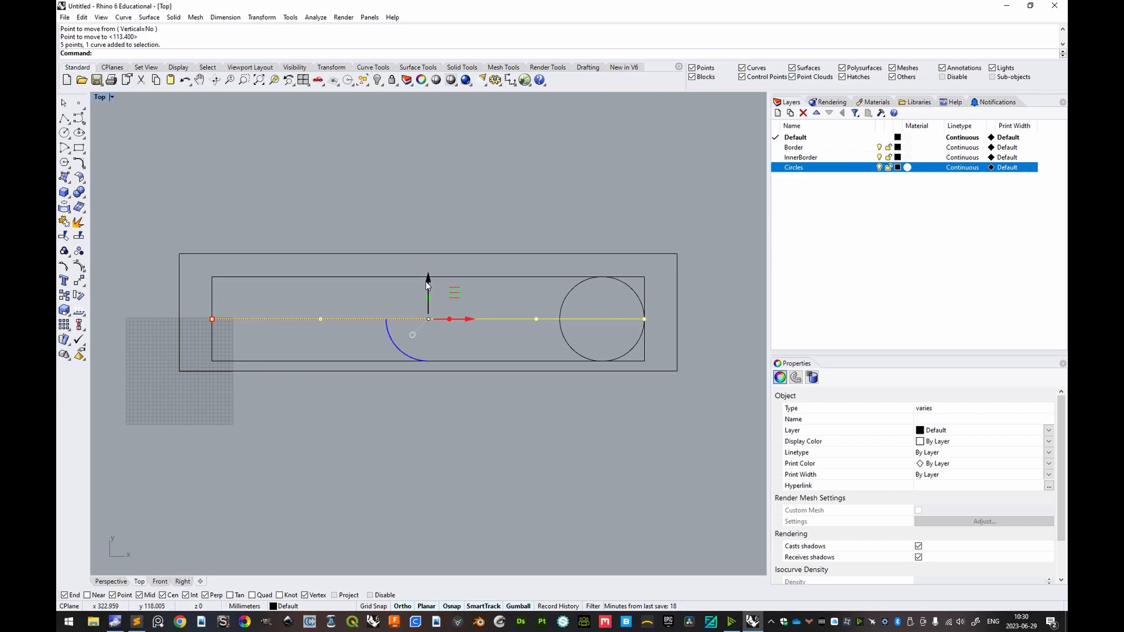
{"action": "left_click_drag", "start_coordinate": [427, 278], "coordinate": [433, 194]}
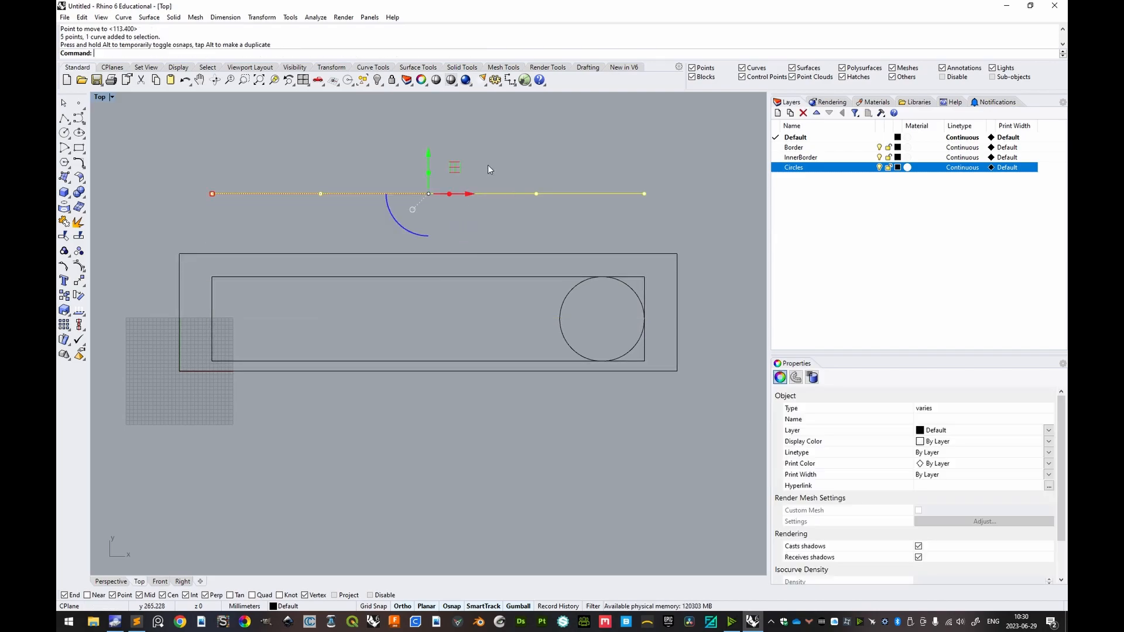
{"action": "left_click", "coordinate": [608, 155]}
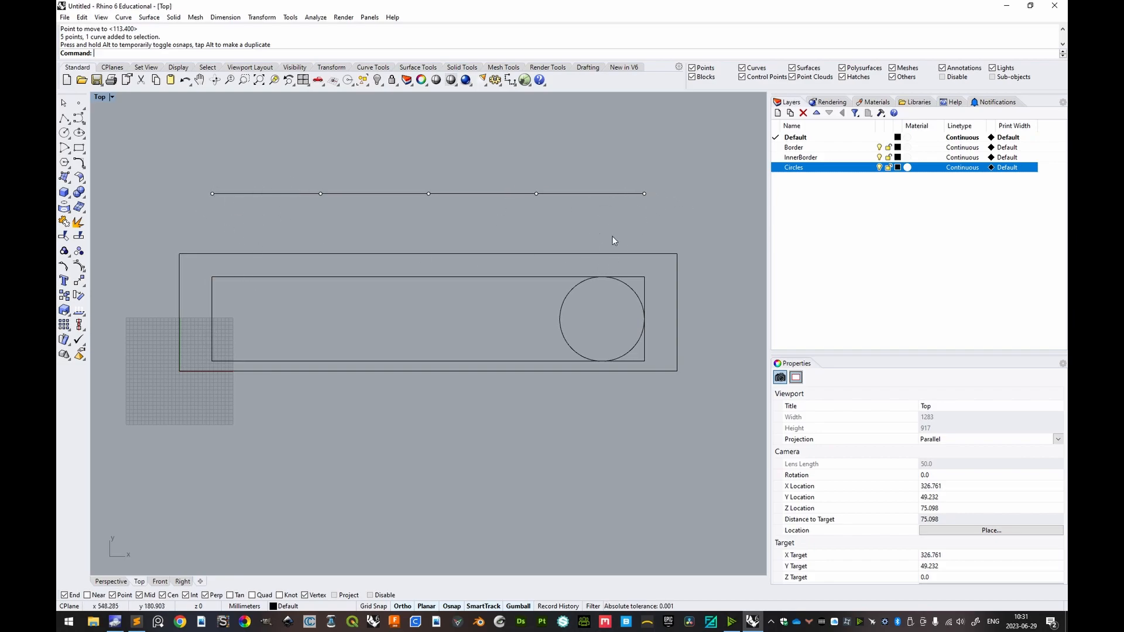
Move only the full-length line a little higher, leaving its division points in place, and deselect it.
{"action": "left_click", "coordinate": [588, 194]}
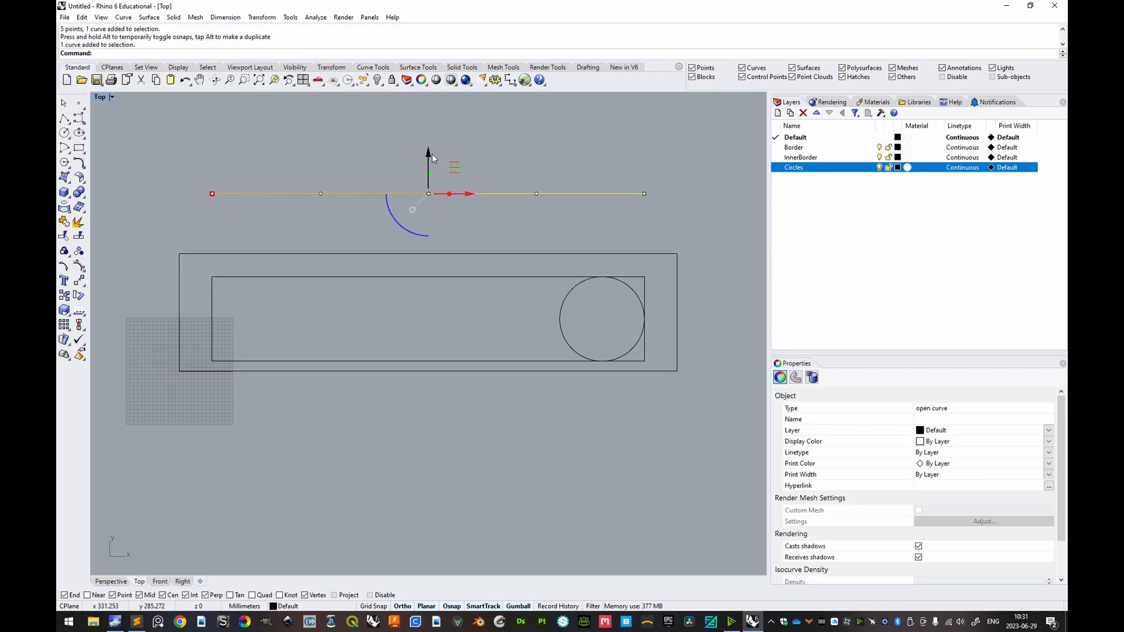
{"action": "mouse_move", "coordinate": [432, 154]}
{"action": "left_mouse_down"}
{"action": "mouse_move", "coordinate": [429, 107]}
{"action": "mouse_move", "coordinate": [425, 173]}
{"action": "left_mouse_up"}
{"action": "left_click", "coordinate": [603, 218]}
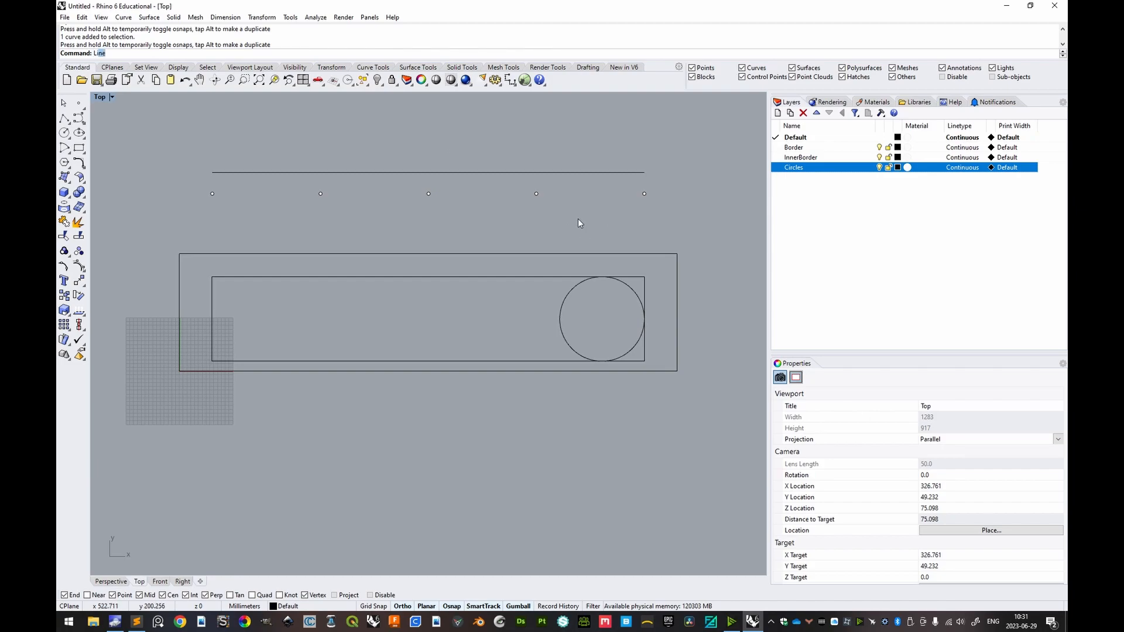
Draw two separate lines end to end, joining the three rightmost division points.
{"action": "key", "text": "Return"}
{"action": "left_click", "coordinate": [643, 193]}
{"action": "left_click", "coordinate": [536, 193]}
{"action": "key", "text": "Return"}
{"action": "left_click", "coordinate": [536, 193]}
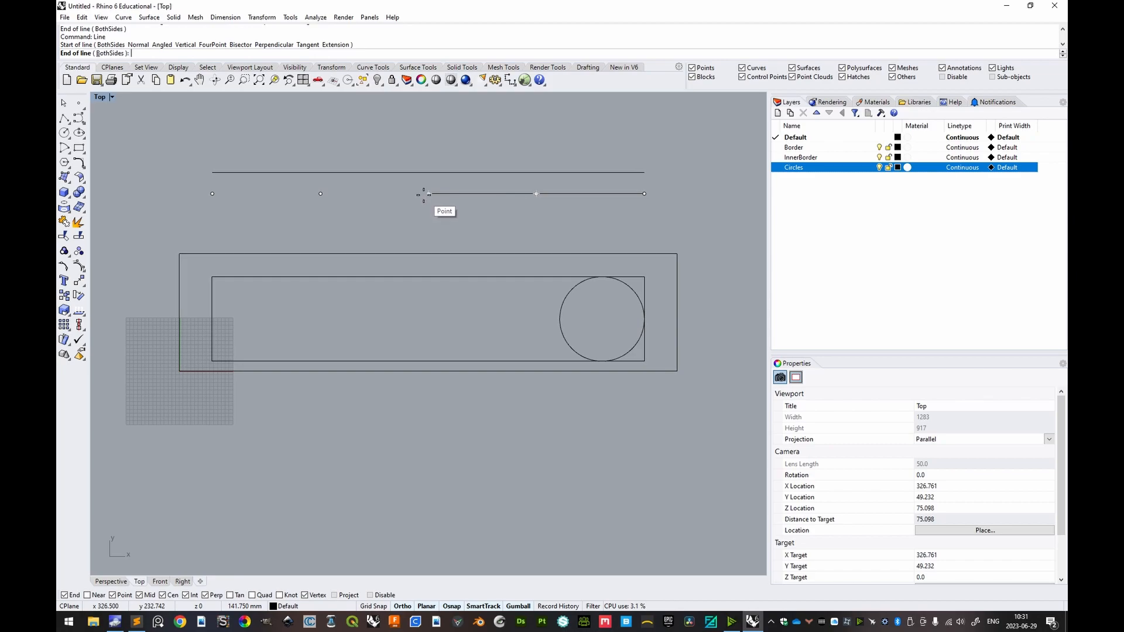
{"action": "left_click", "coordinate": [423, 193]}
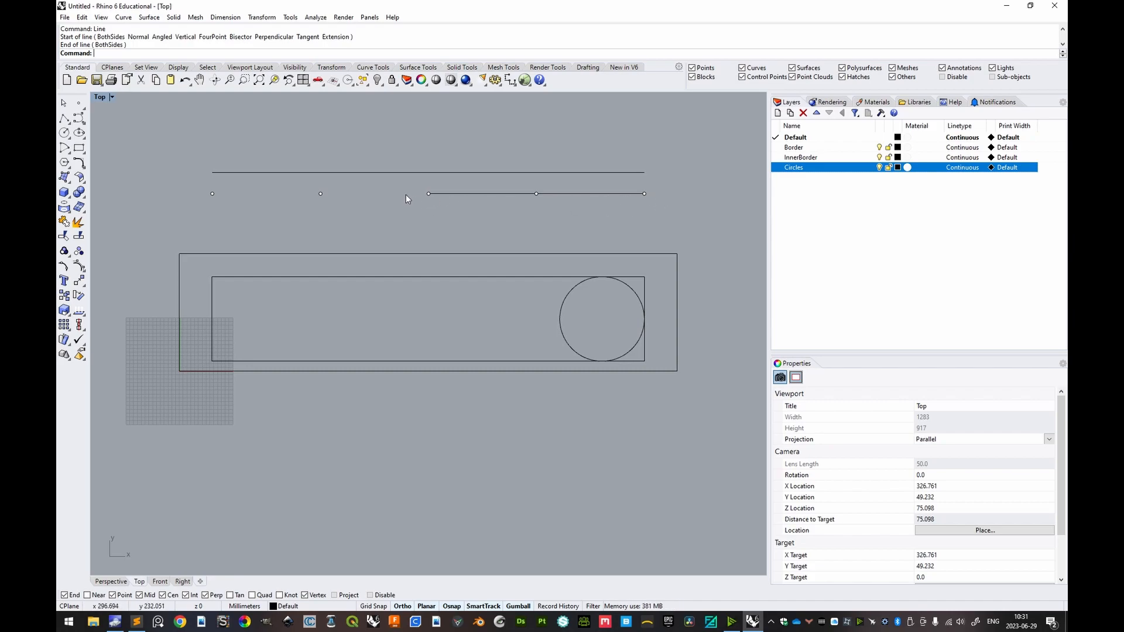
Draw two more separate lines joining the middle point to the two leftmost division points, and check the individual segments.
{"action": "right_click", "coordinate": [408, 199]}
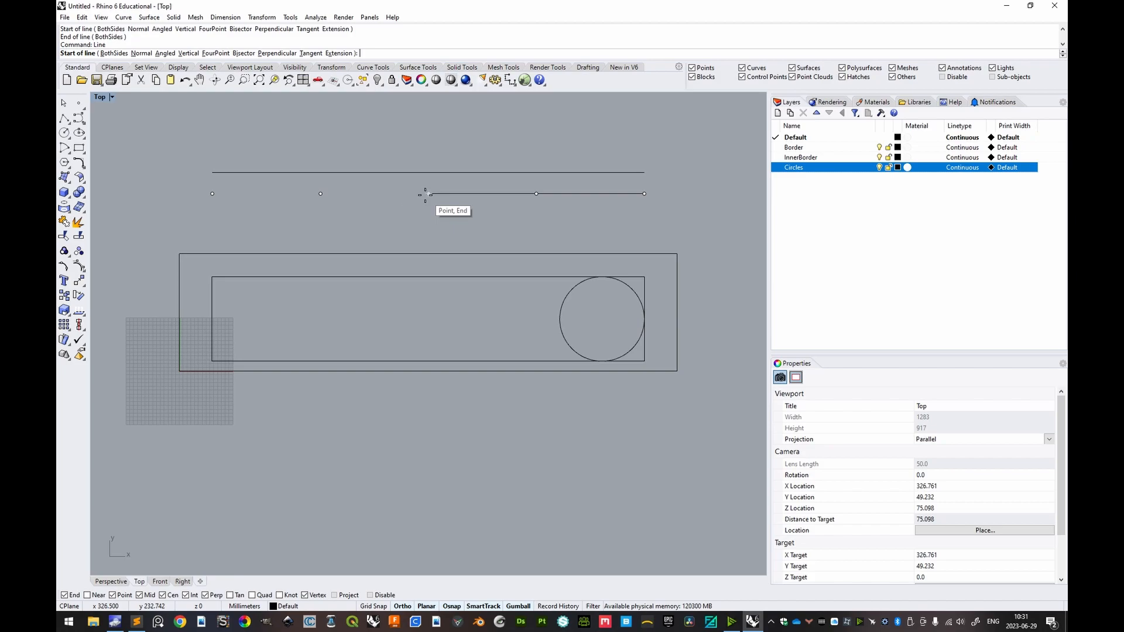
{"action": "left_click", "coordinate": [427, 194]}
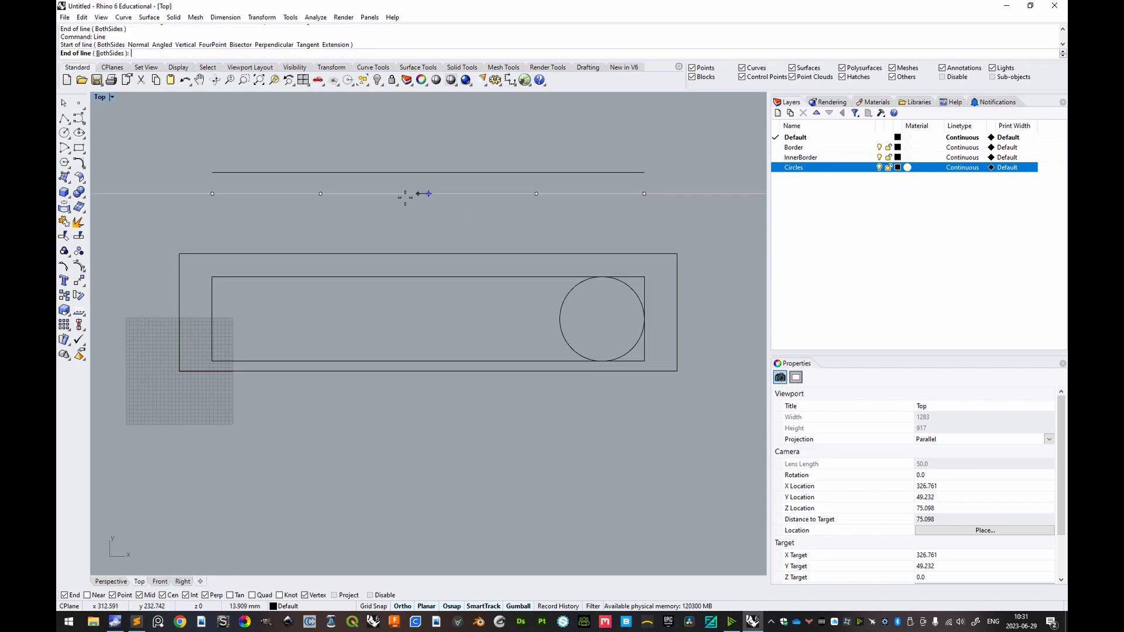
{"action": "left_click", "coordinate": [323, 195]}
{"action": "right_click", "coordinate": [298, 219]}
{"action": "left_click", "coordinate": [320, 193]}
{"action": "left_click", "coordinate": [211, 194]}
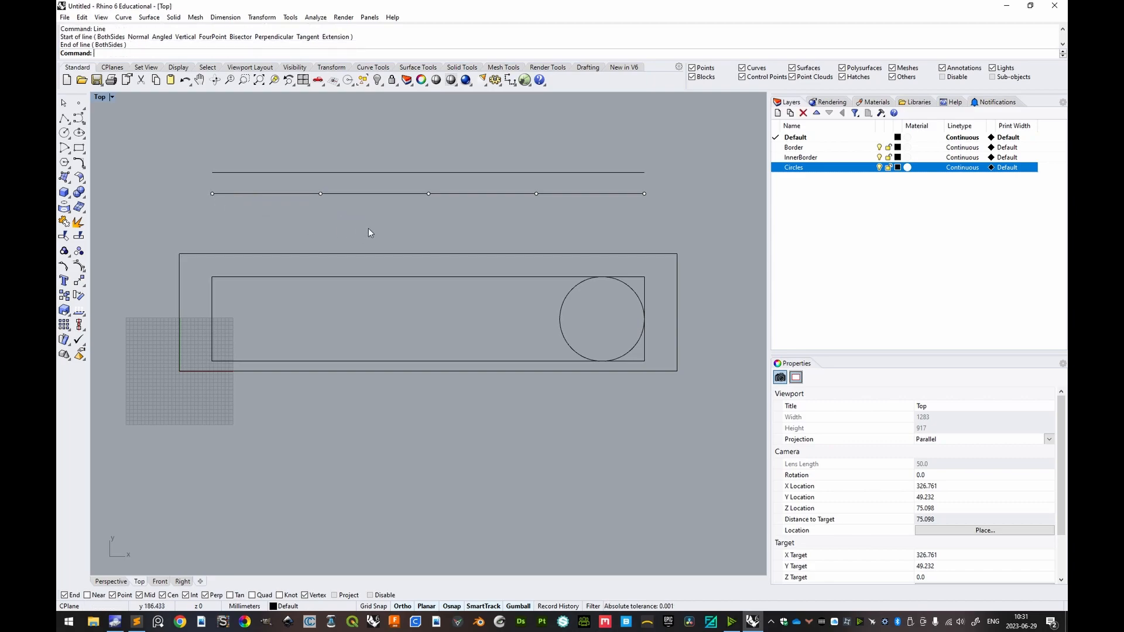
{"action": "left_click", "coordinate": [294, 195]}
{"action": "left_click", "coordinate": [390, 195]}
{"action": "left_click", "coordinate": [518, 197]}
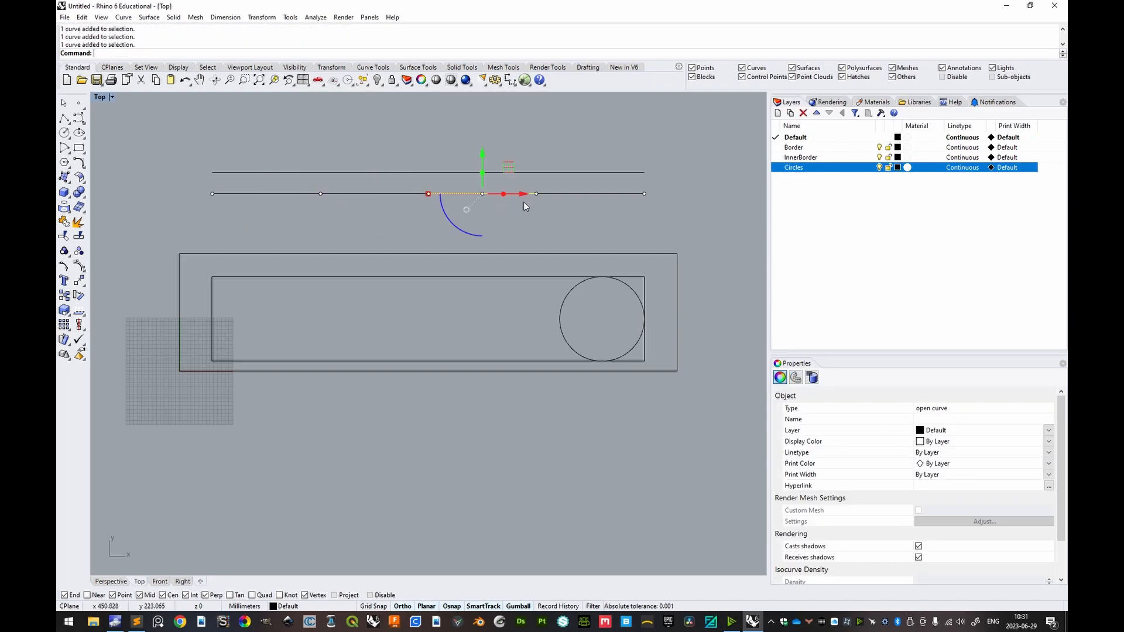
{"action": "left_click", "coordinate": [659, 232]}
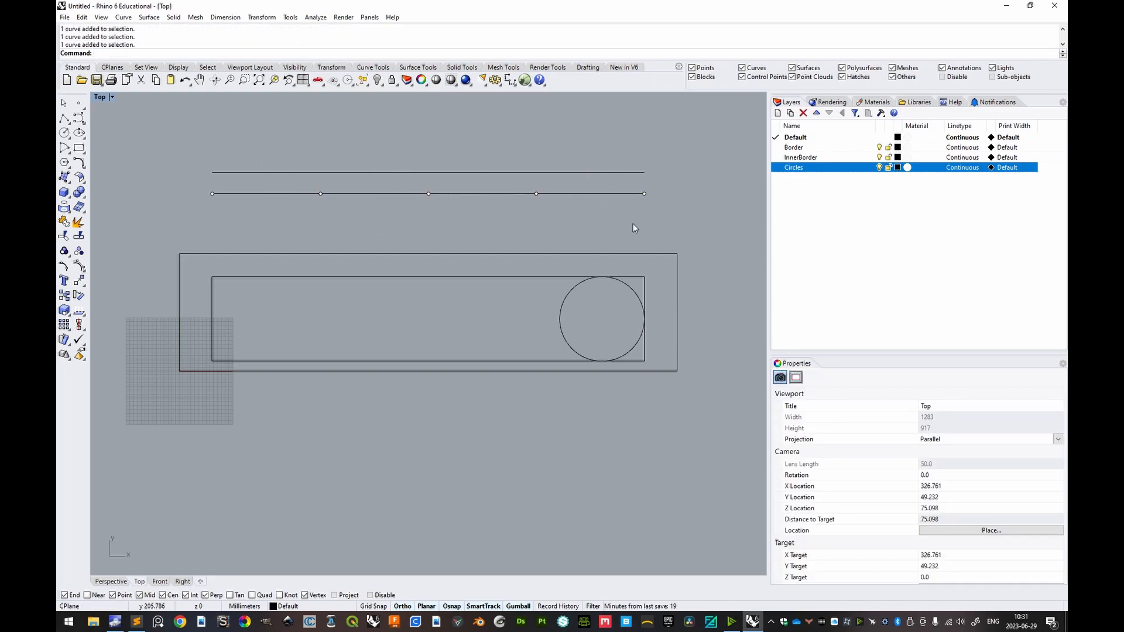
Move the circle horizontally from its centre to align with the midpoint of the rightmost line segment.
{"action": "left_click", "coordinate": [633, 290]}
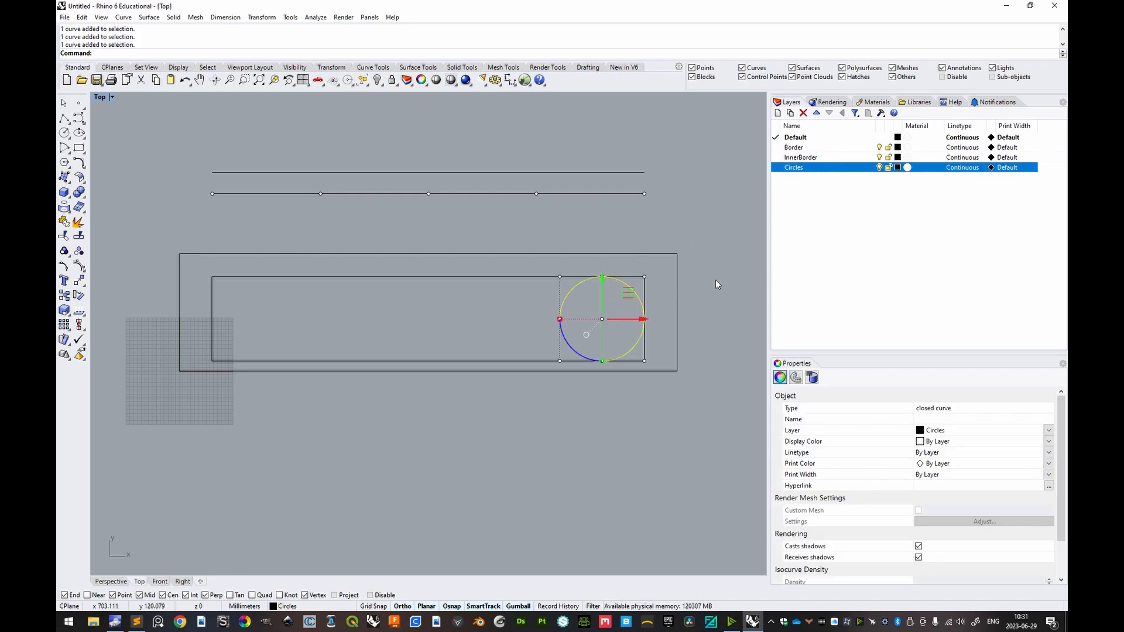
{"action": "key", "text": "Return"}
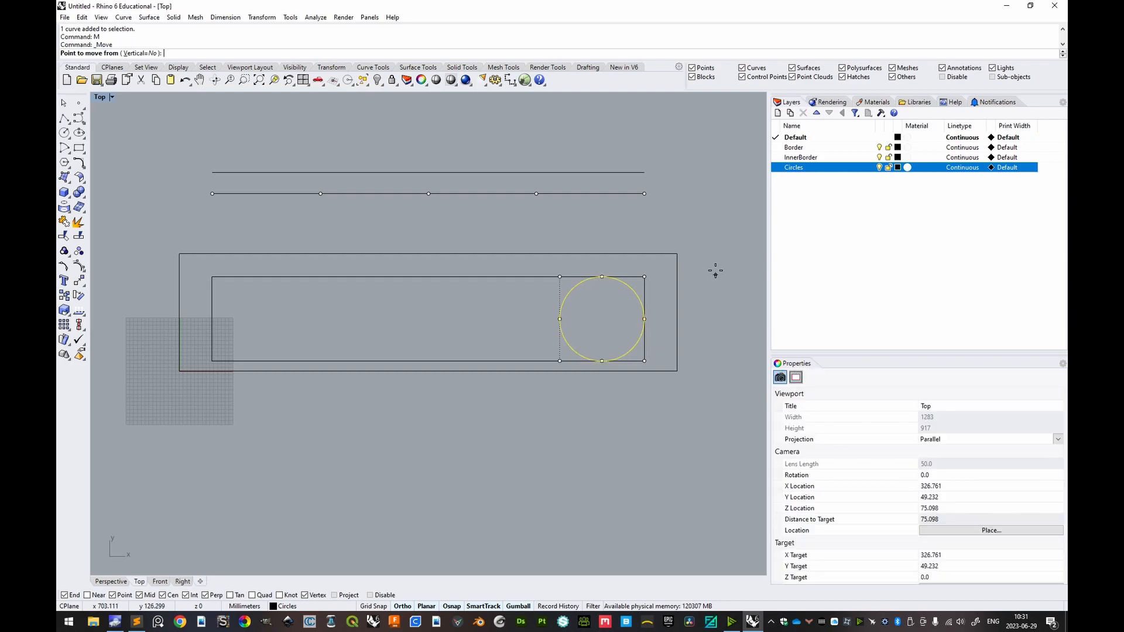
{"action": "left_click", "coordinate": [630, 286]}
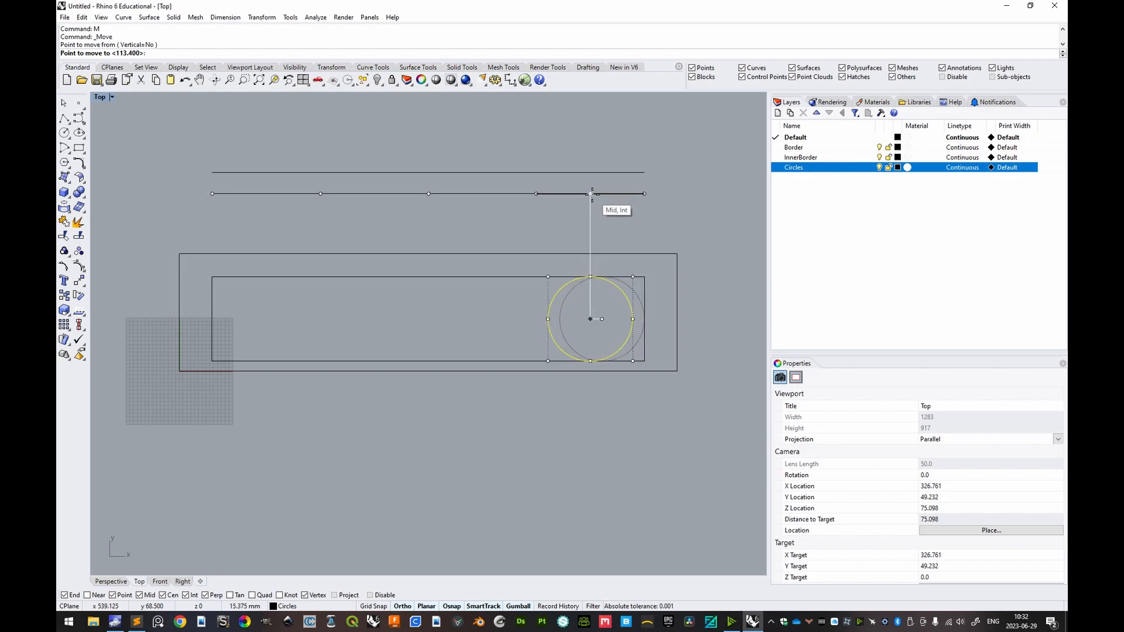
{"action": "left_click", "coordinate": [591, 194]}
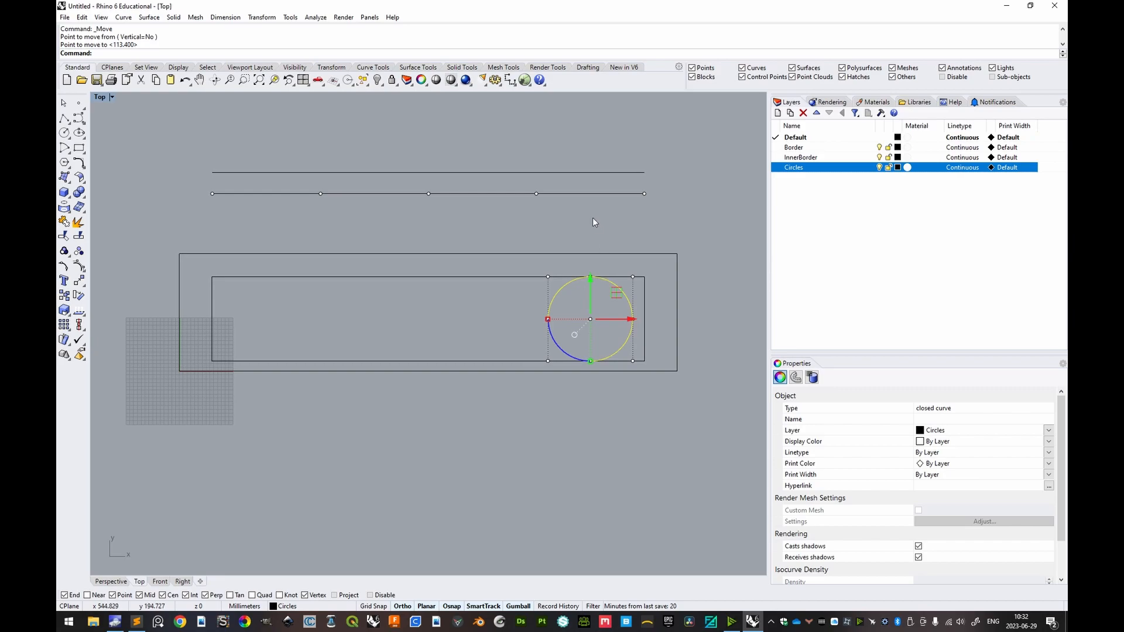
Copy the circle three times, from the rightmost division point to each of the next three division points, and end the command.
{"action": "type", "text": "Copy"}
{"action": "key", "text": "Return"}
{"action": "left_click", "coordinate": [644, 194]}
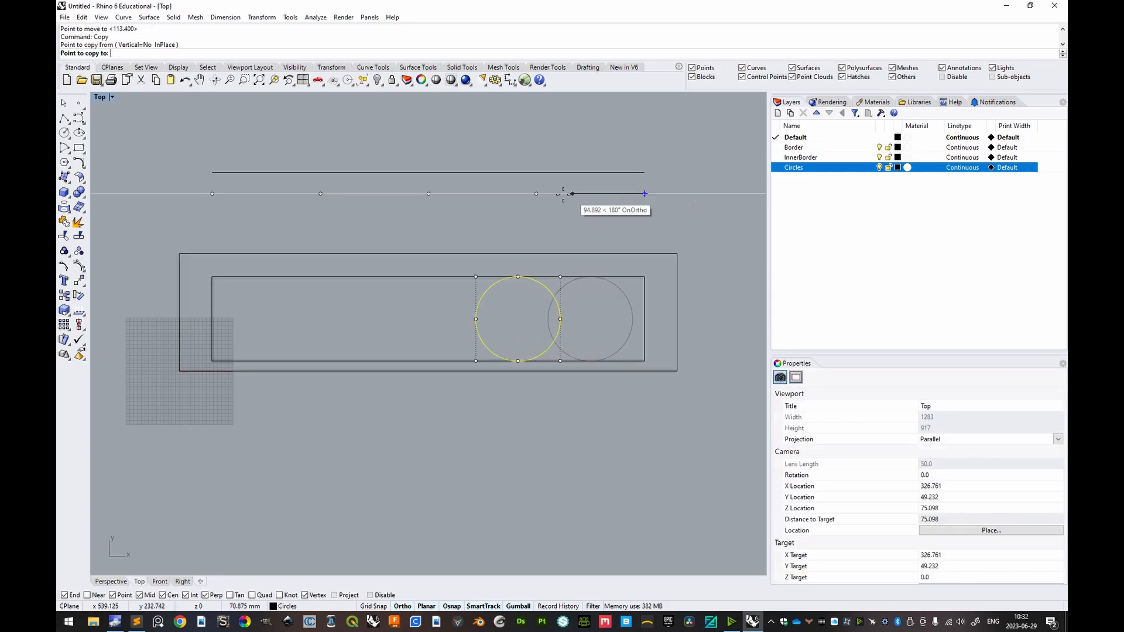
{"action": "left_click", "coordinate": [536, 193]}
{"action": "left_click", "coordinate": [429, 193]}
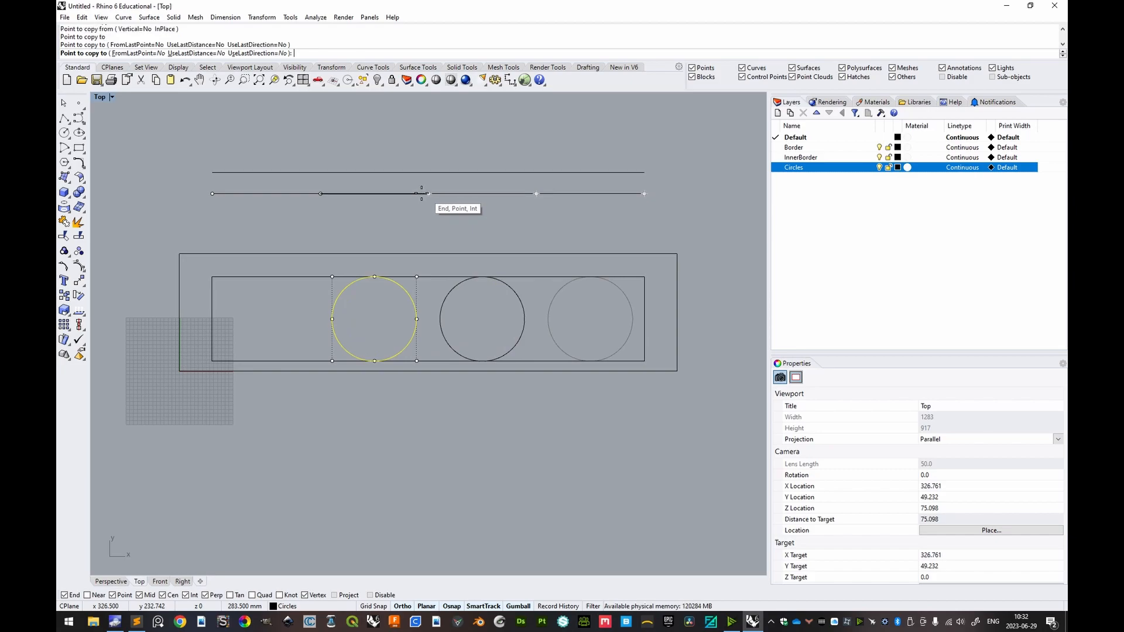
{"action": "left_click", "coordinate": [320, 194]}
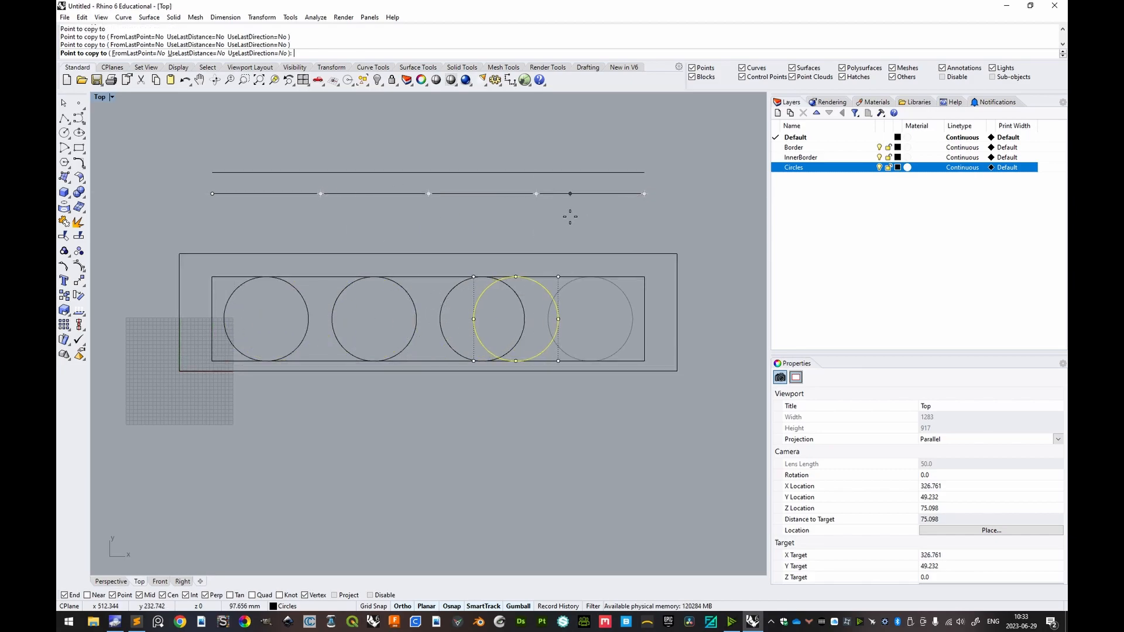
{"action": "key", "text": "Return"}
{"action": "left_click", "coordinate": [730, 184]}
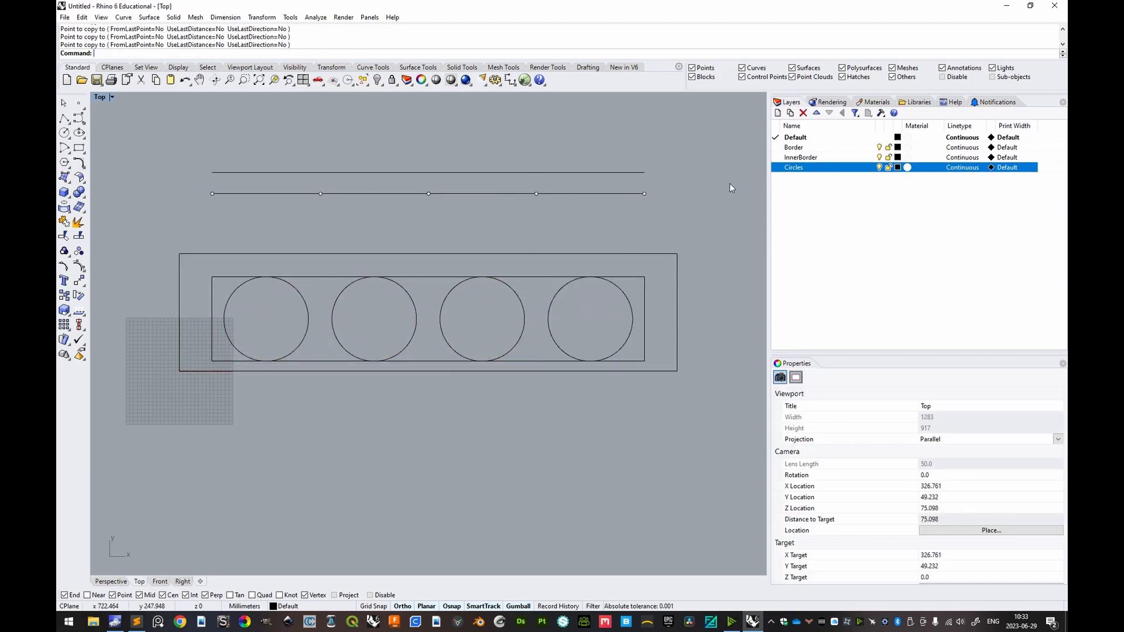
Hide the InnerBorder layer, and check the four circles by selecting and deselecting them.
{"action": "left_click", "coordinate": [878, 157]}
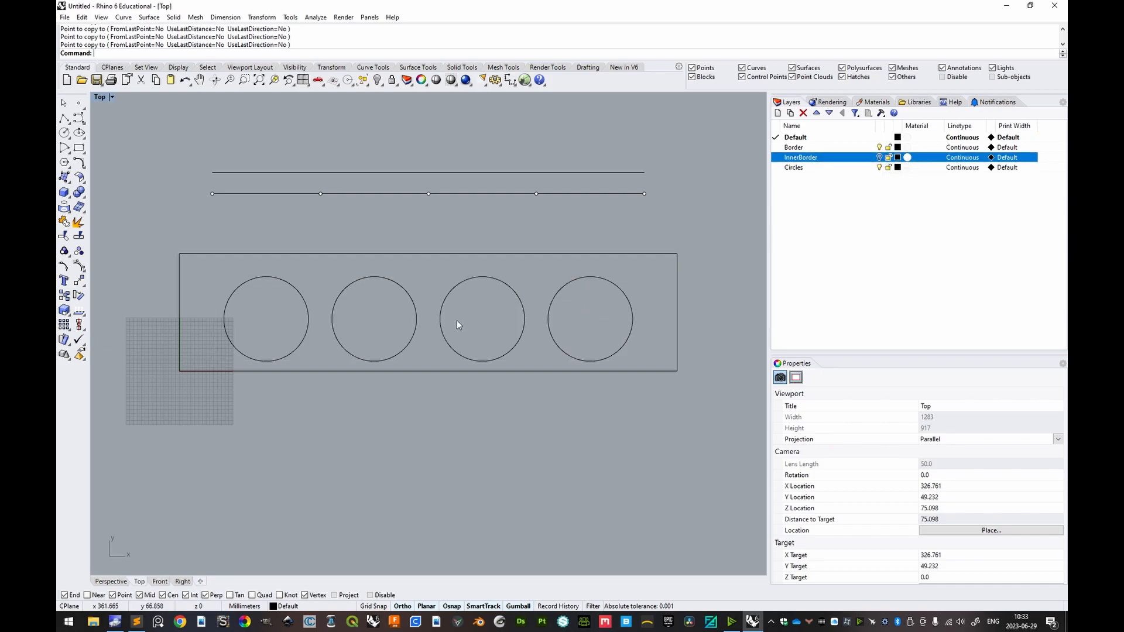
{"action": "scroll", "coordinate": [500, 326], "scroll_direction": "down", "scroll_amount": 2}
{"action": "right_click_drag", "start_coordinate": [571, 325], "coordinate": [618, 332]}
{"action": "left_click_drag", "start_coordinate": [619, 325], "coordinate": [363, 339]}
{"action": "left_click", "coordinate": [487, 338]}
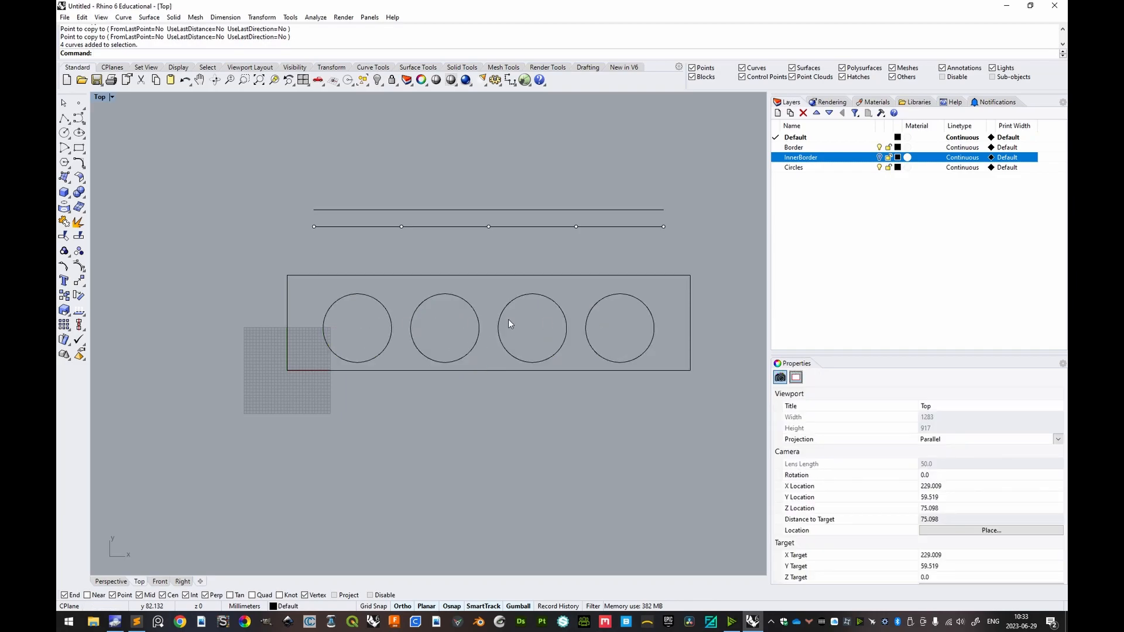
Measure the gap between the two rightmost circles.
{"action": "right_click_drag", "start_coordinate": [631, 331], "coordinate": [584, 333]}
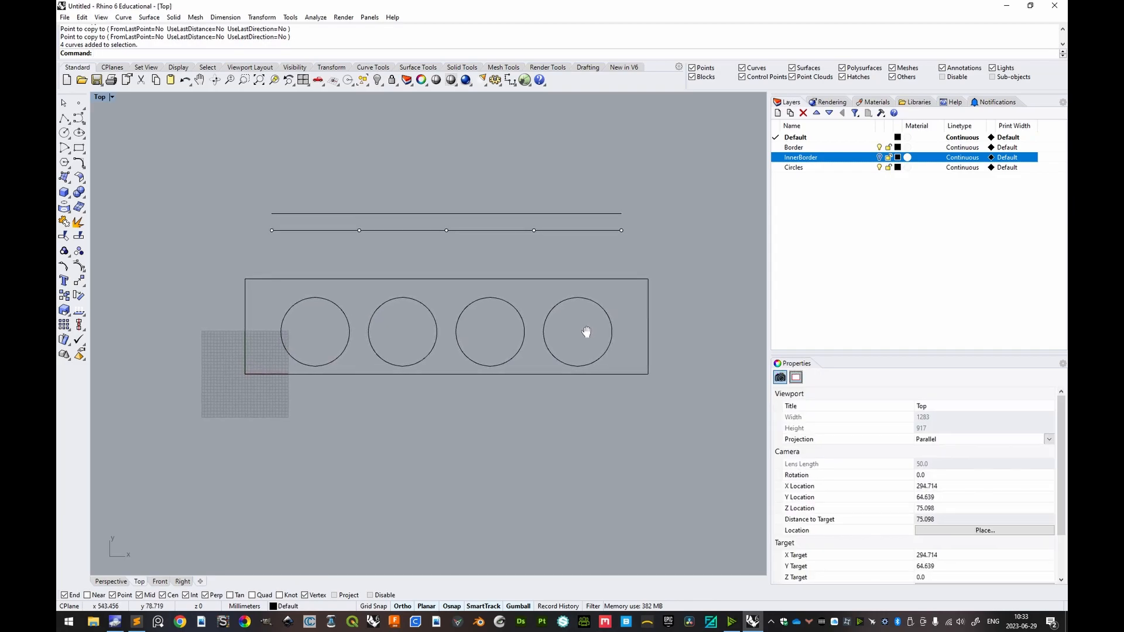
{"action": "scroll", "coordinate": [539, 338], "scroll_direction": "up", "scroll_amount": 4}
{"action": "type", "text": "Distance"}
{"action": "key", "text": "Return"}
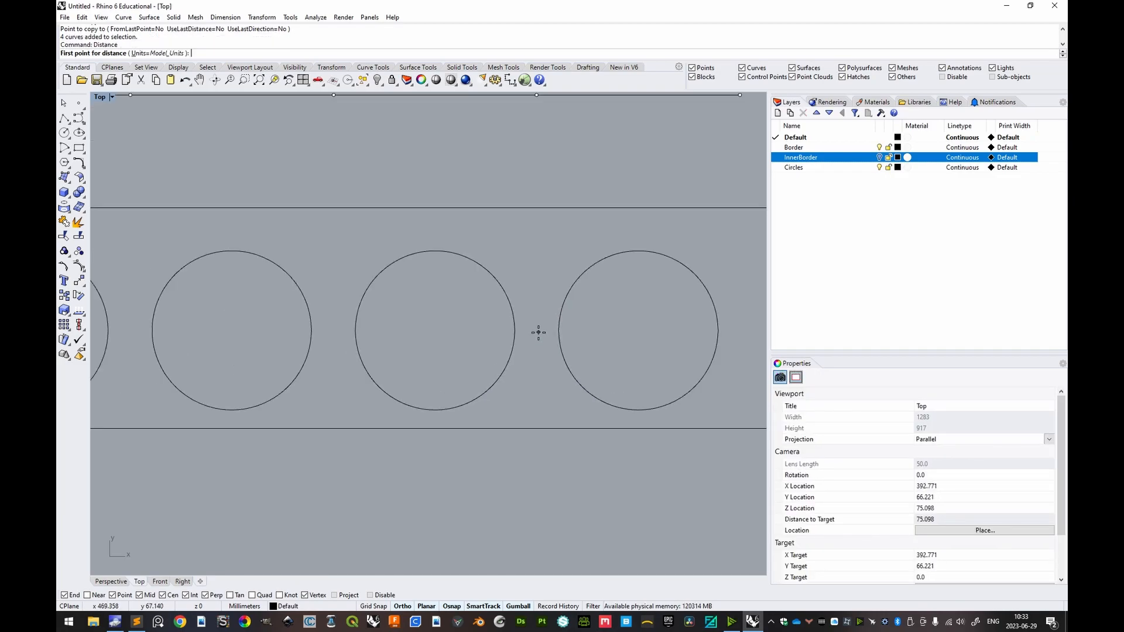
{"action": "left_click", "coordinate": [556, 330]}
{"action": "left_click", "coordinate": [515, 330]}
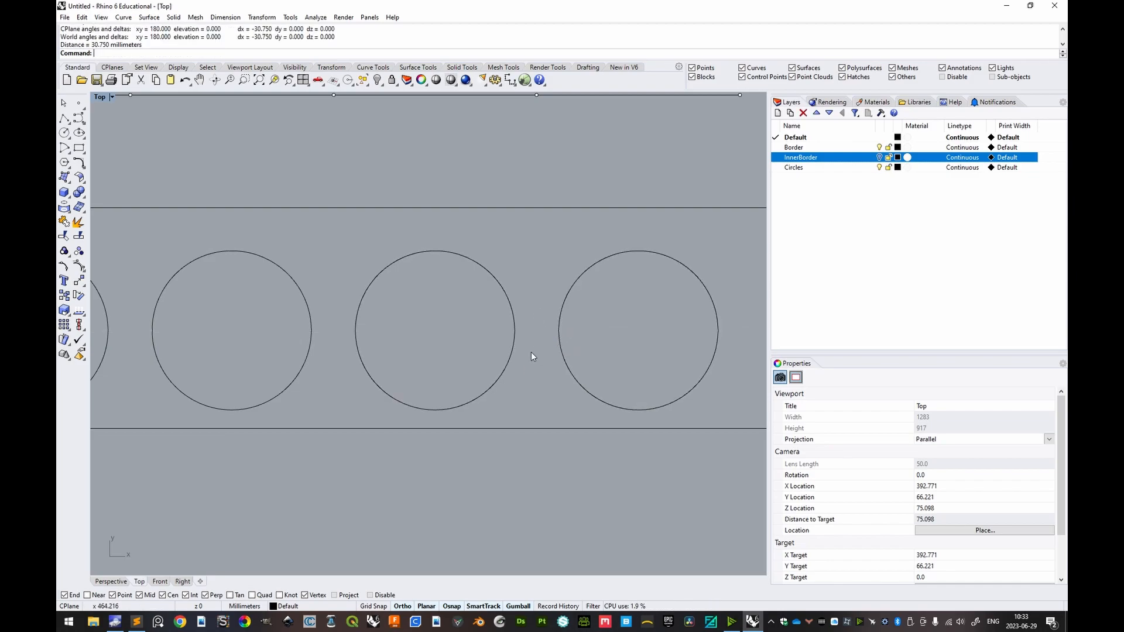
Select all construction lines and division points above the border, and create a layer named Reference.
{"action": "scroll", "coordinate": [544, 331], "scroll_direction": "down", "scroll_amount": 5}
{"action": "right_click_drag", "start_coordinate": [607, 321], "coordinate": [547, 364]}
{"action": "left_click_drag", "start_coordinate": [621, 223], "coordinate": [216, 273]}
{"action": "left_click", "coordinate": [778, 114]}
{"action": "type", "text": "Reference"}
{"action": "key", "text": "Return"}
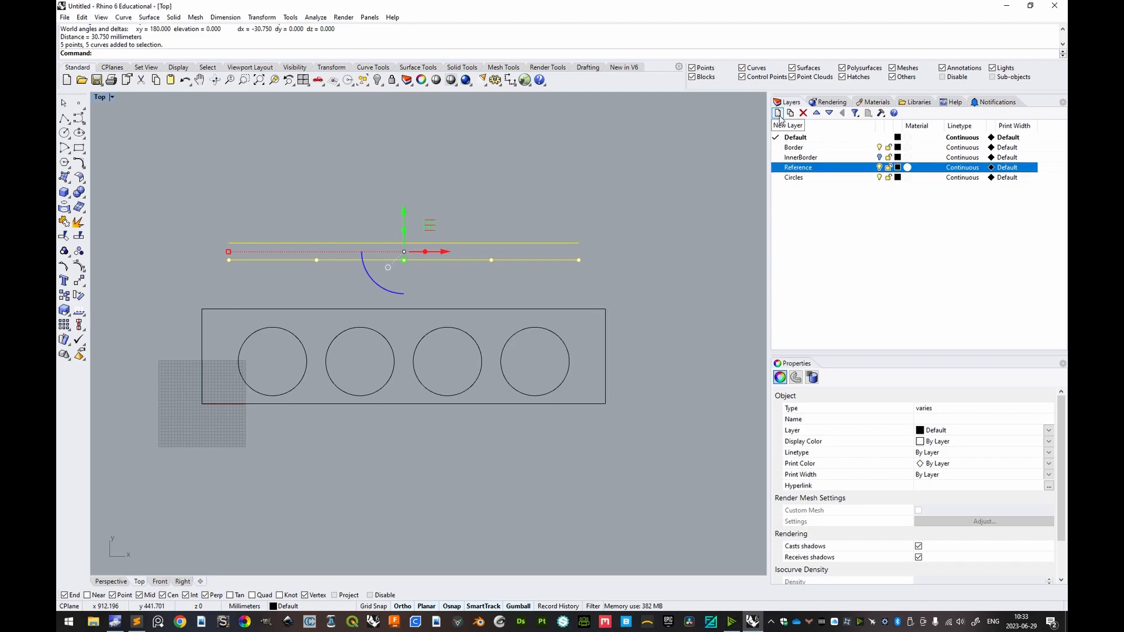
Move the selected construction lines and division points to the Reference layer, and hide that layer.
{"action": "right_click", "coordinate": [804, 169]}
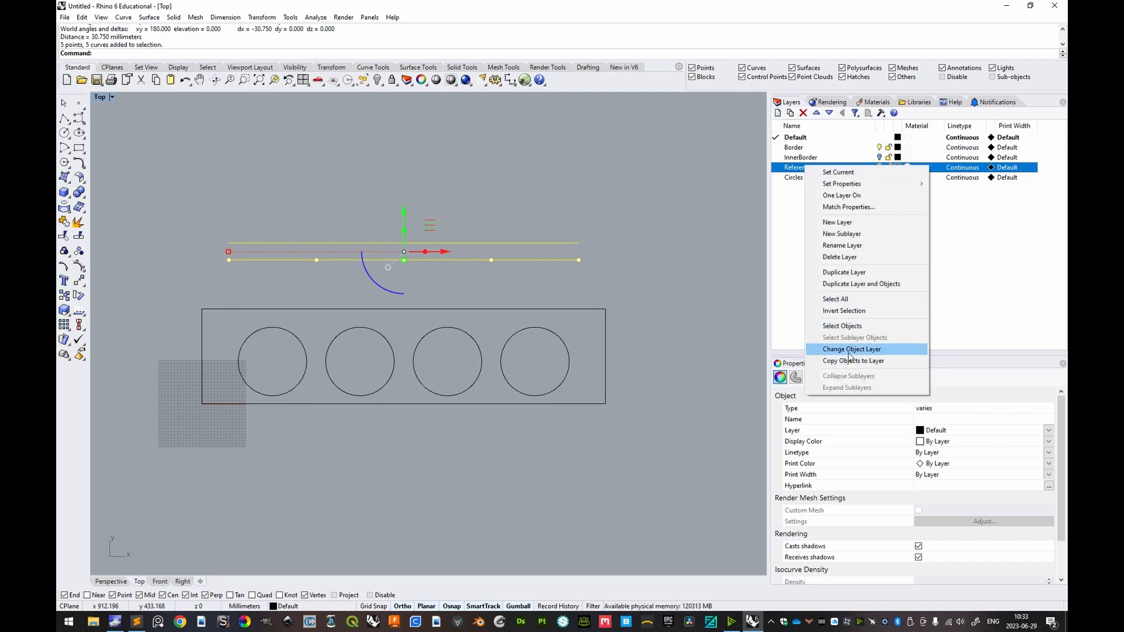
{"action": "left_click", "coordinate": [850, 349]}
{"action": "key", "text": "Escape"}
{"action": "left_click", "coordinate": [880, 168]}
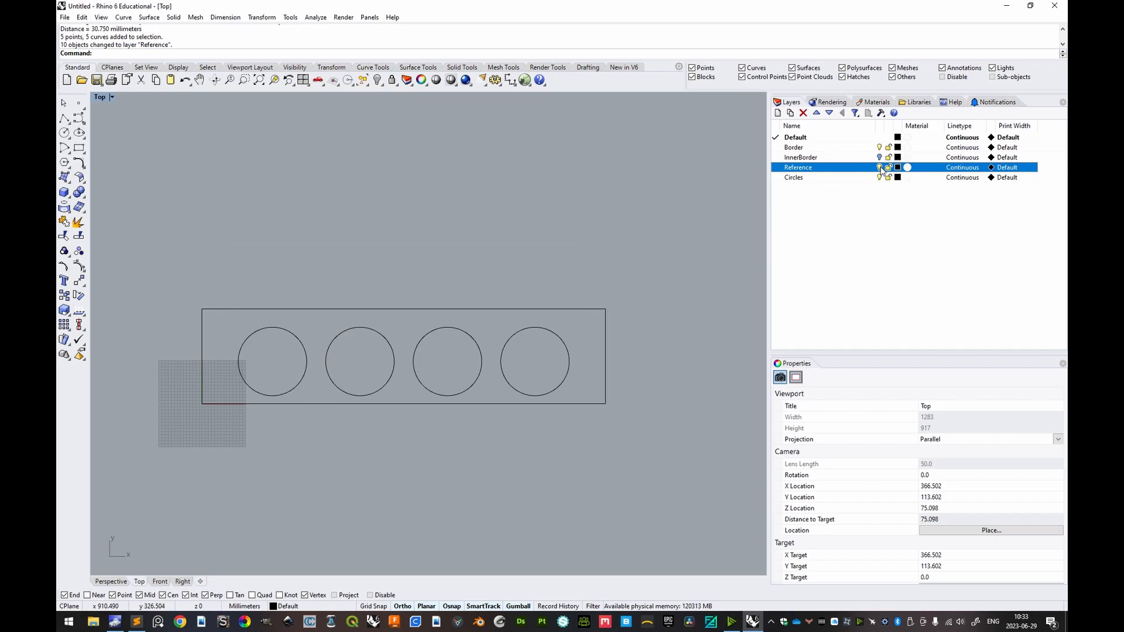
Export the border and four circles as Adobe Illustrator file 230629_TopSurfaceForFreeBoxExtension.ai, preserving model scale at 1 mm = 1 mm with RGB color.
{"action": "right_click_drag", "start_coordinate": [634, 344], "coordinate": [688, 299]}
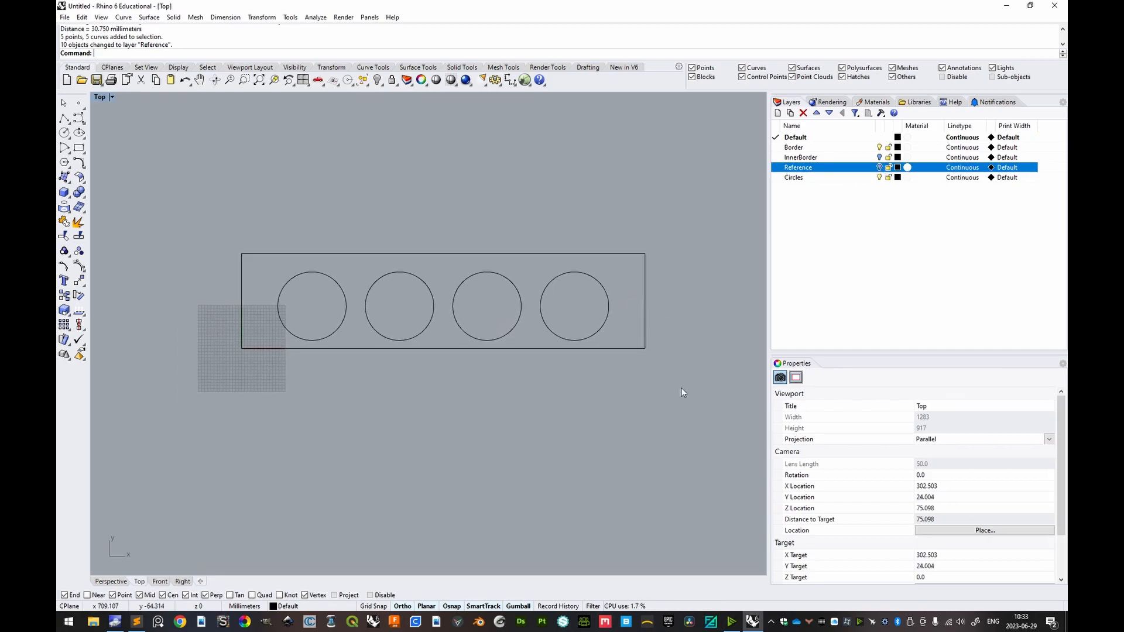
{"action": "left_click_drag", "start_coordinate": [216, 233], "coordinate": [644, 378]}
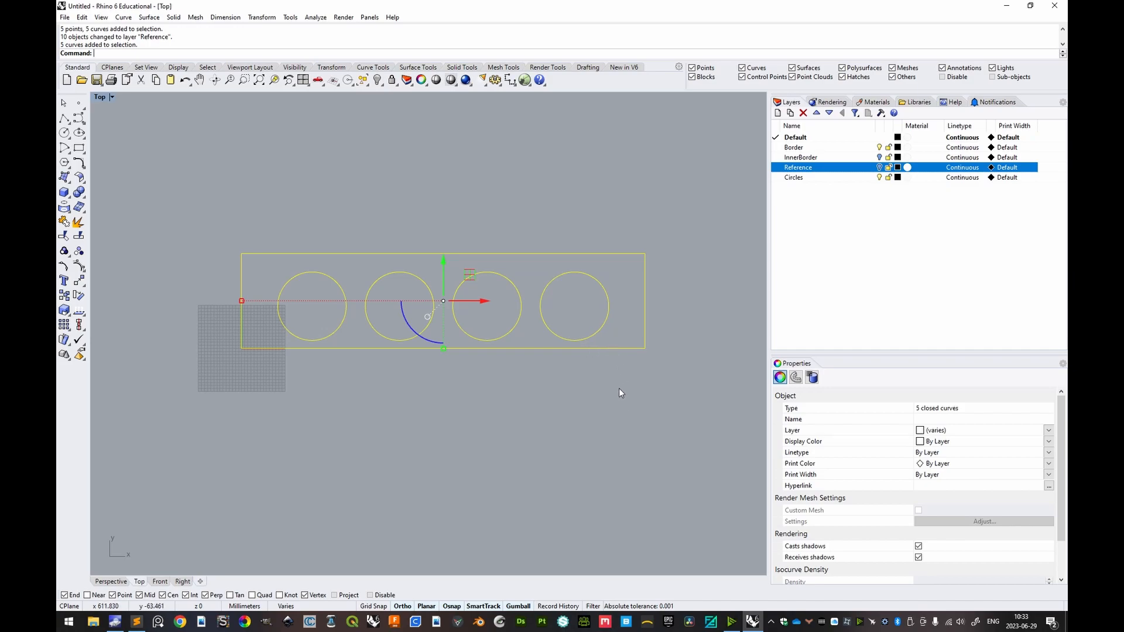
{"action": "left_click", "coordinate": [220, 220]}
{"action": "left_click_drag", "start_coordinate": [221, 218], "coordinate": [659, 374]}
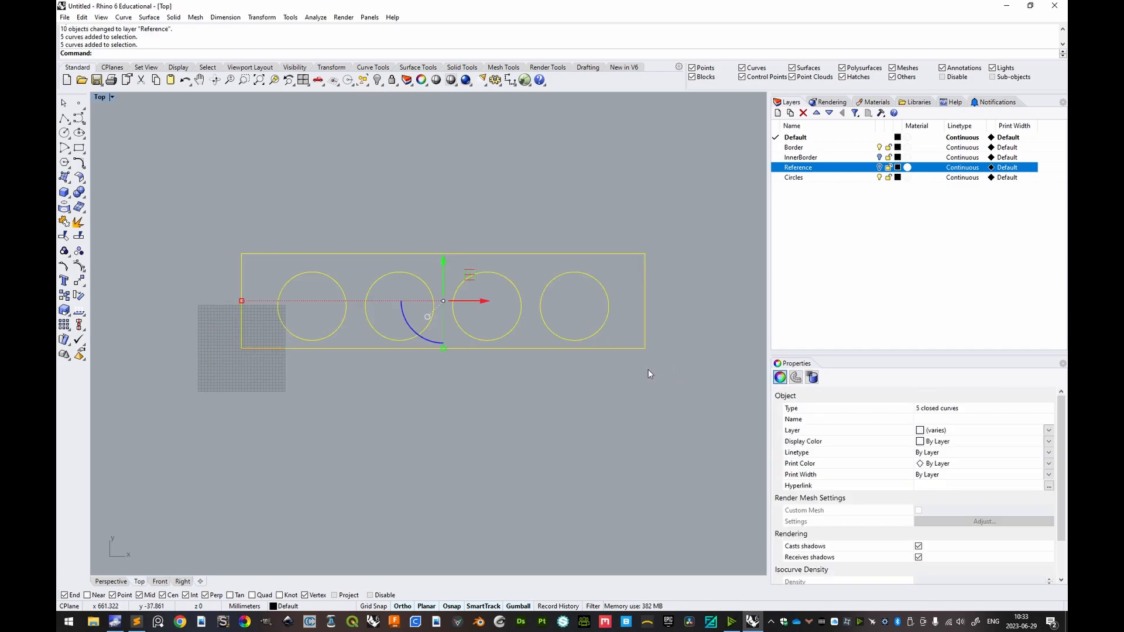
{"action": "type", "text": "Export"}
{"action": "key", "text": "Return"}
{"action": "type", "text": "230629_TopSurfaceForFreeBoxExtension"}
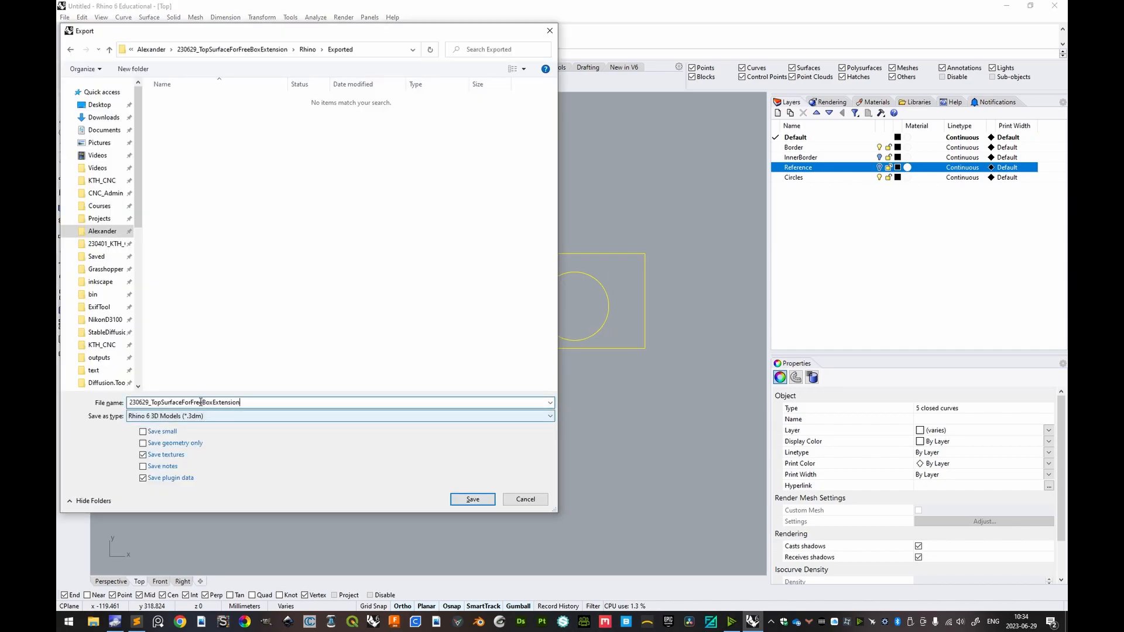
{"action": "left_click", "coordinate": [394, 416]}
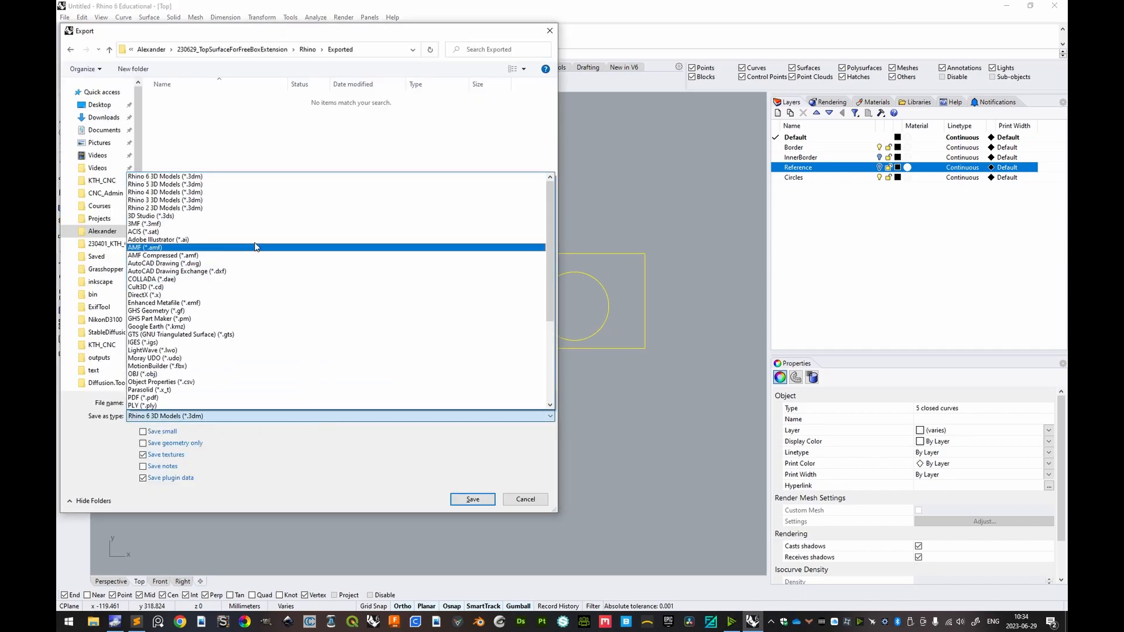
{"action": "left_click", "coordinate": [210, 240]}
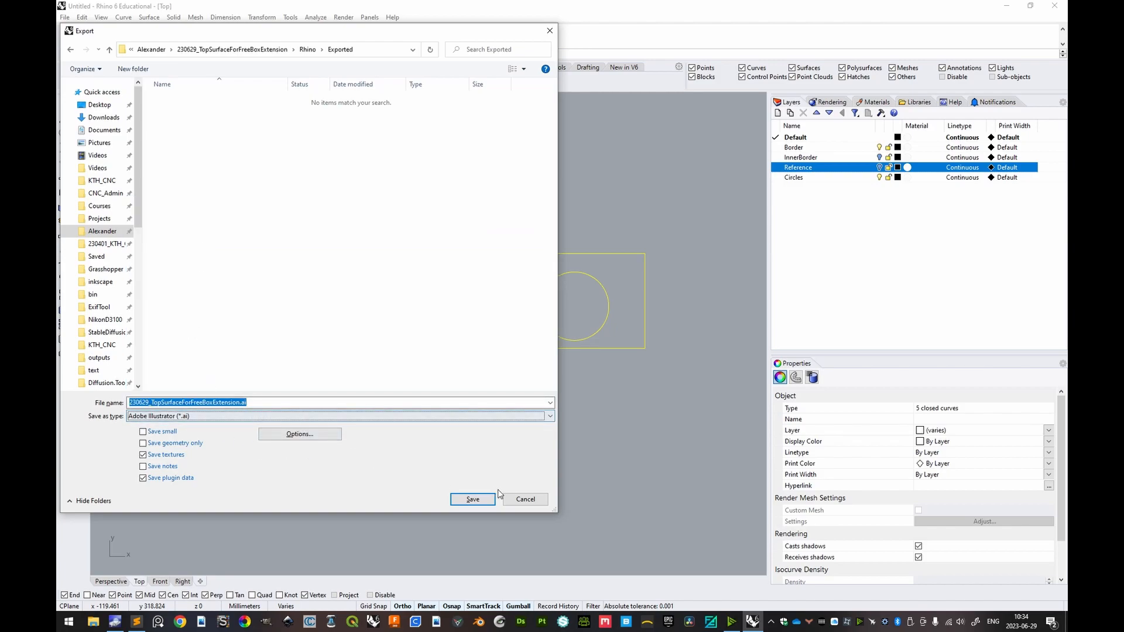
{"action": "left_click", "coordinate": [475, 497]}
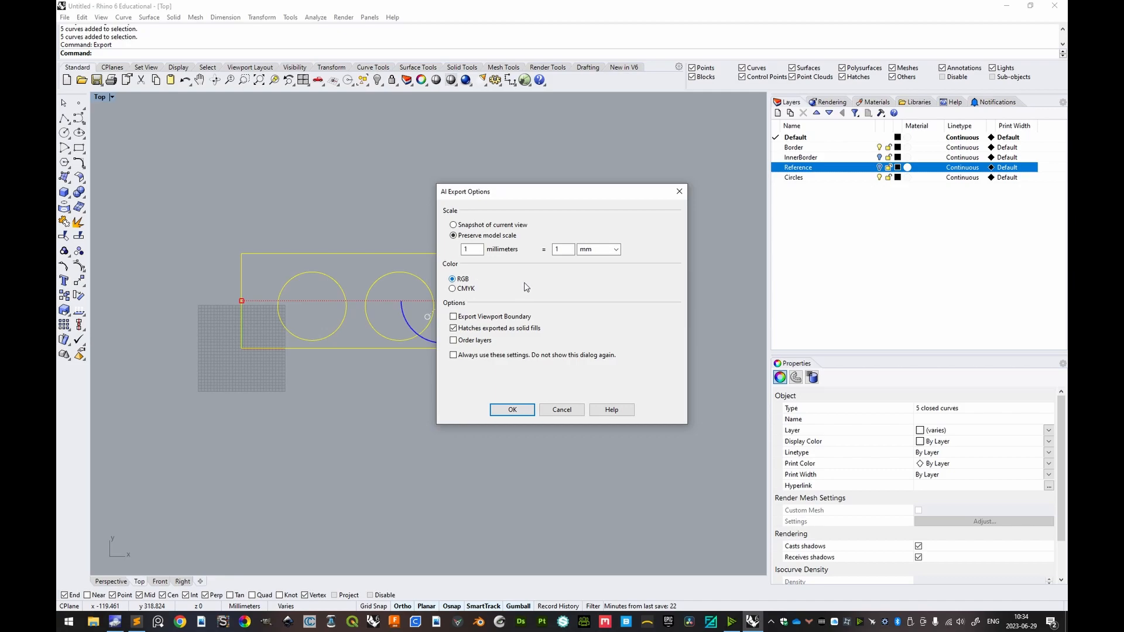
{"action": "left_click", "coordinate": [512, 409]}
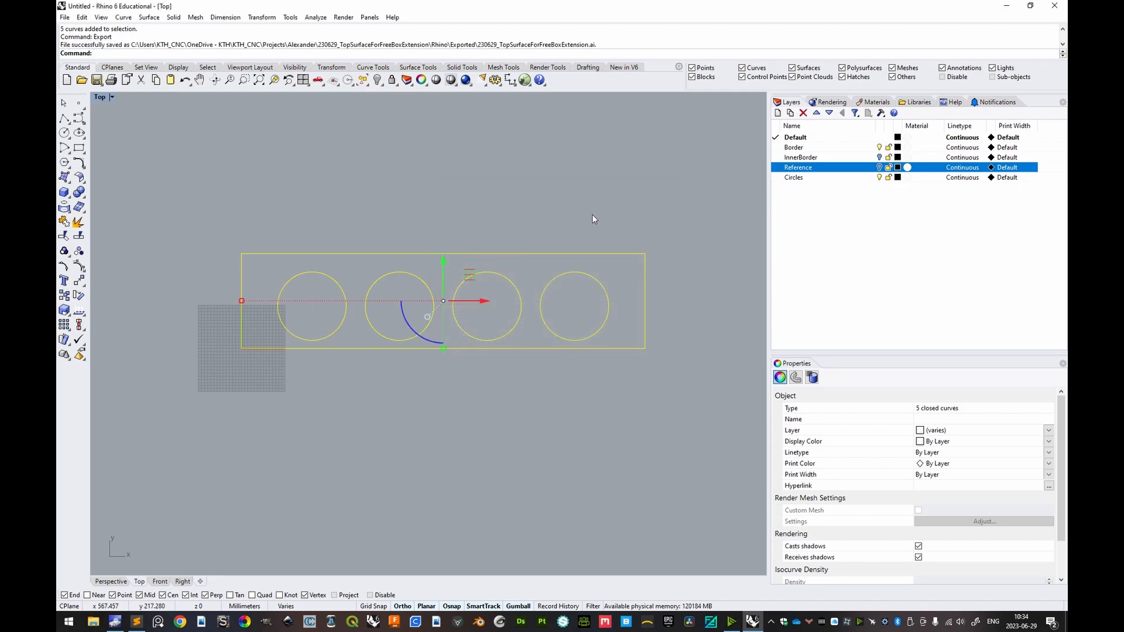